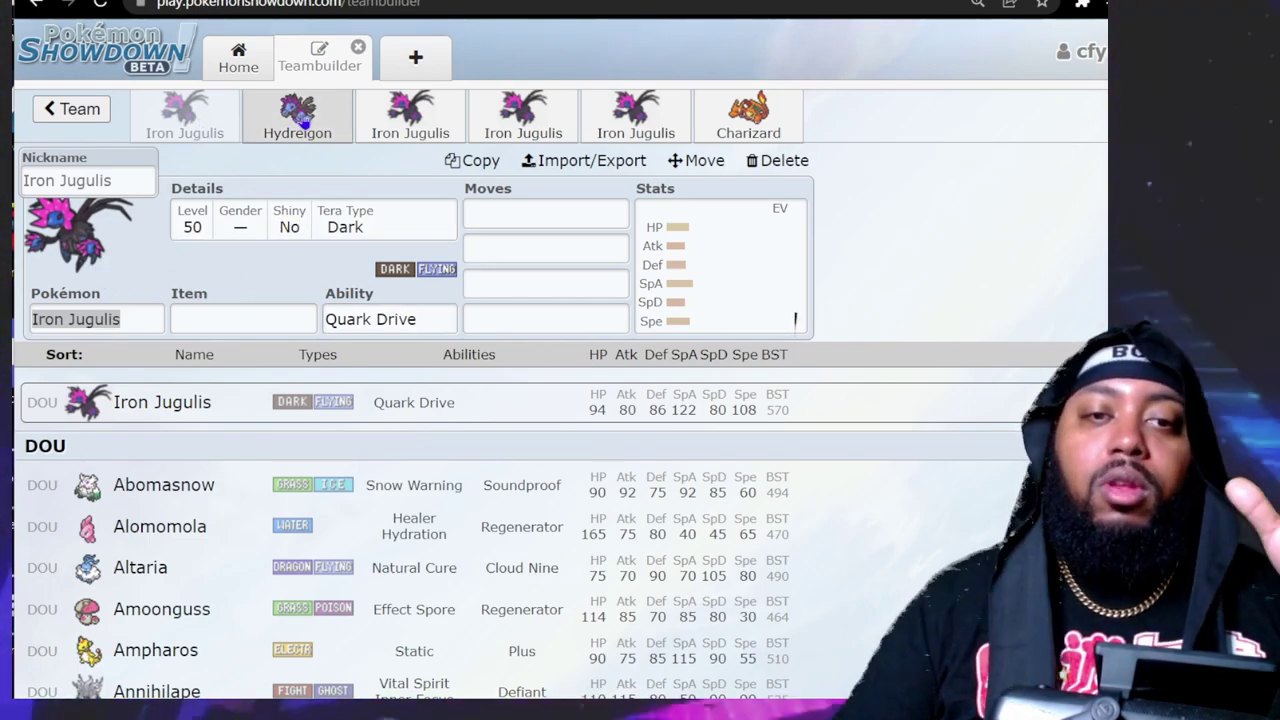
Show the first Iron Jugulis set's EV spread and flip repeatedly to the Hydreigon set to compare.
{"action": "left_click", "coordinate": [709, 257]}
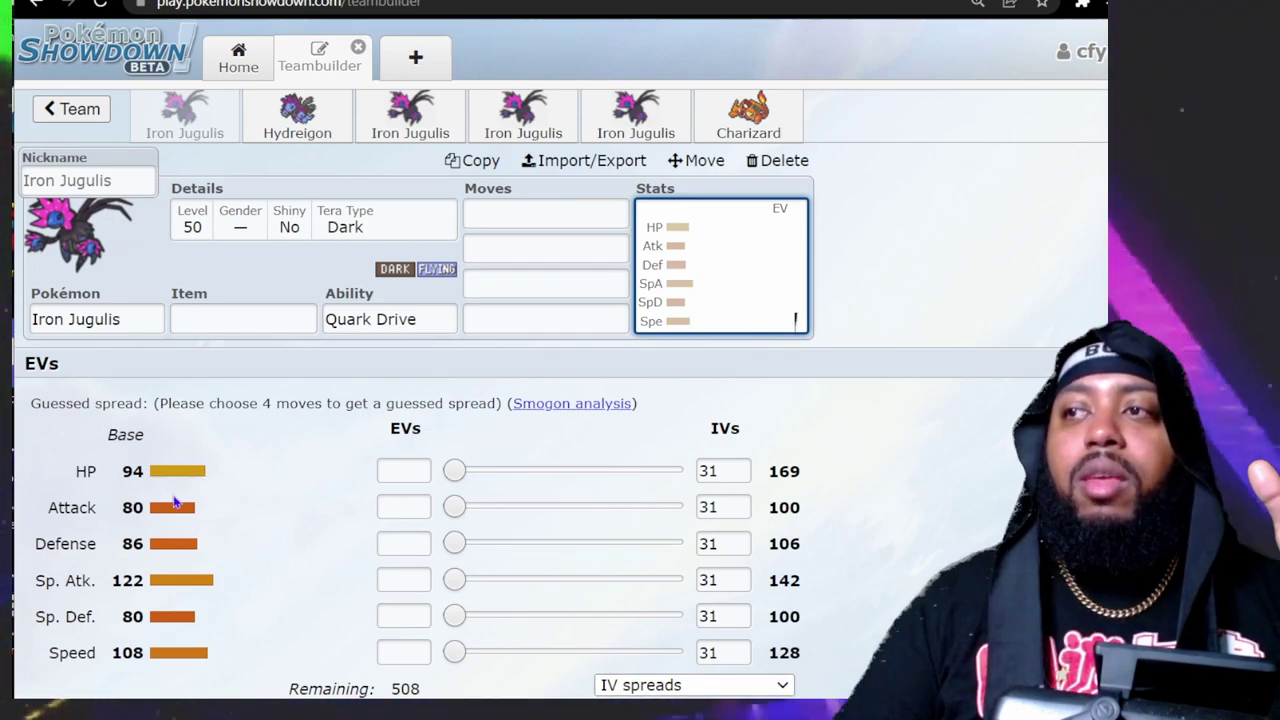
{"action": "left_click", "coordinate": [288, 131]}
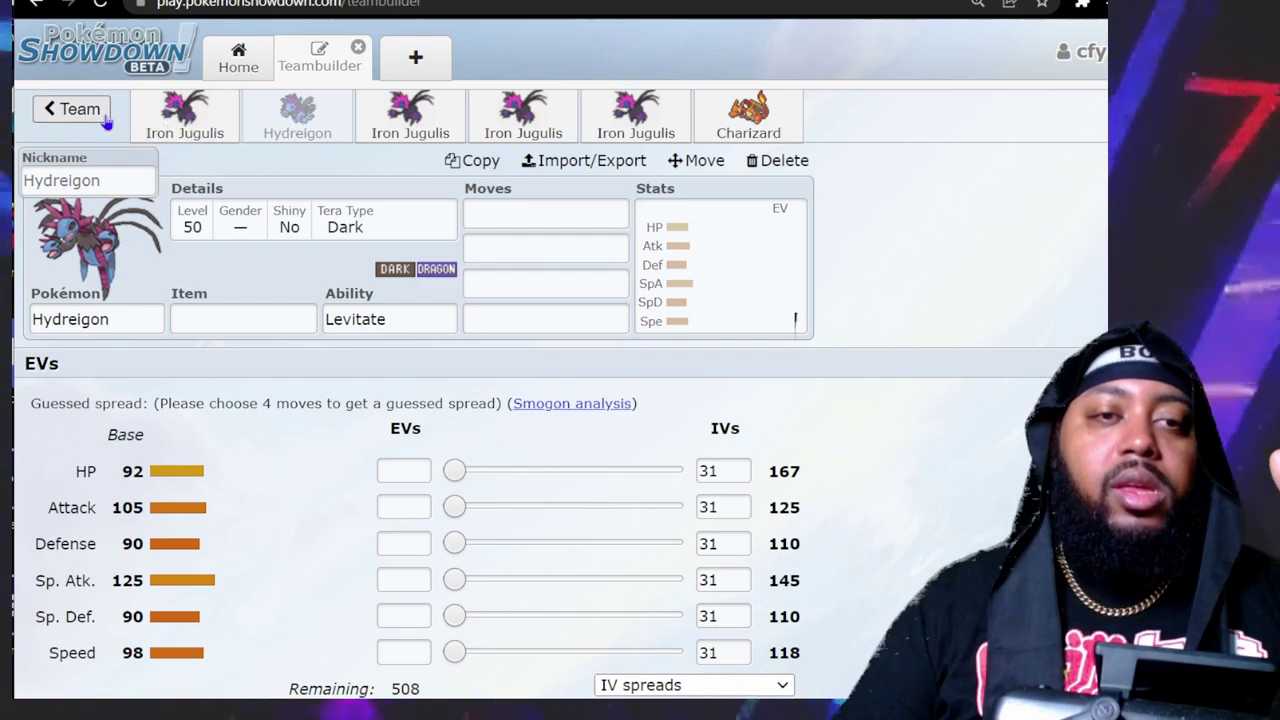
{"action": "left_click", "coordinate": [173, 120]}
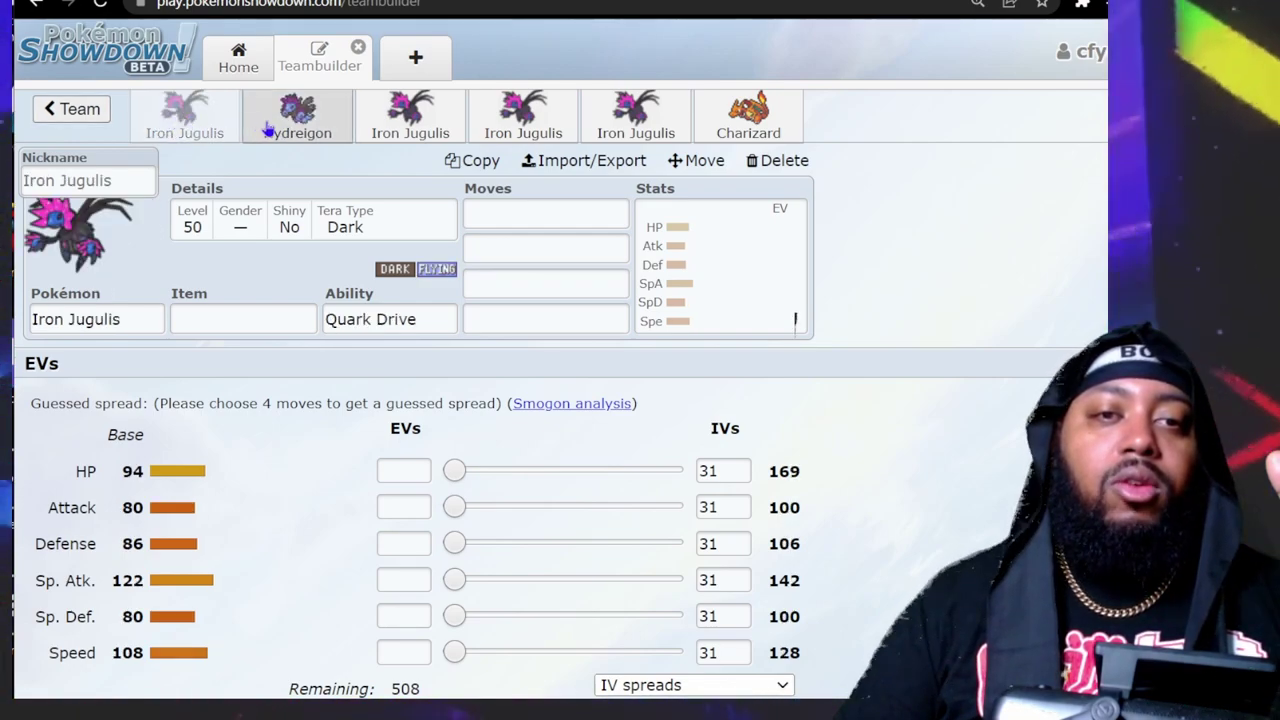
{"action": "left_click", "coordinate": [300, 125]}
{"action": "left_click", "coordinate": [184, 120]}
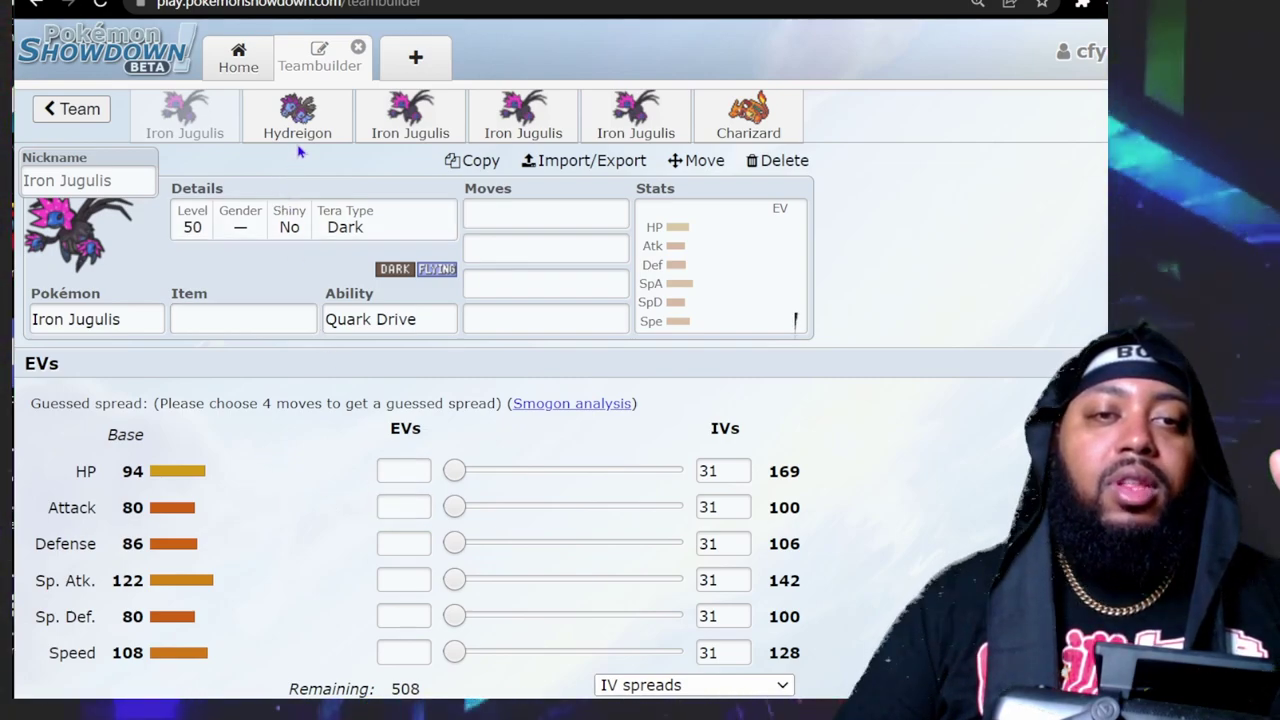
{"action": "left_click", "coordinate": [297, 138]}
{"action": "left_click", "coordinate": [189, 117]}
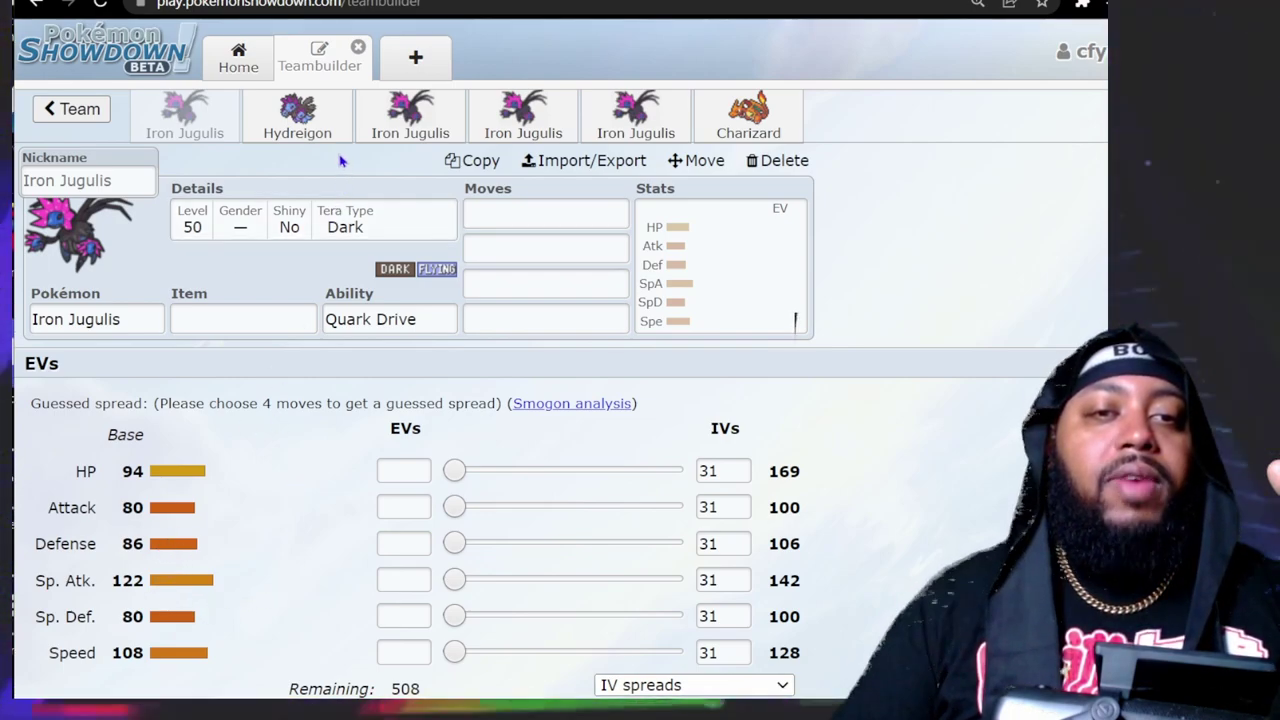
{"action": "left_click", "coordinate": [310, 139]}
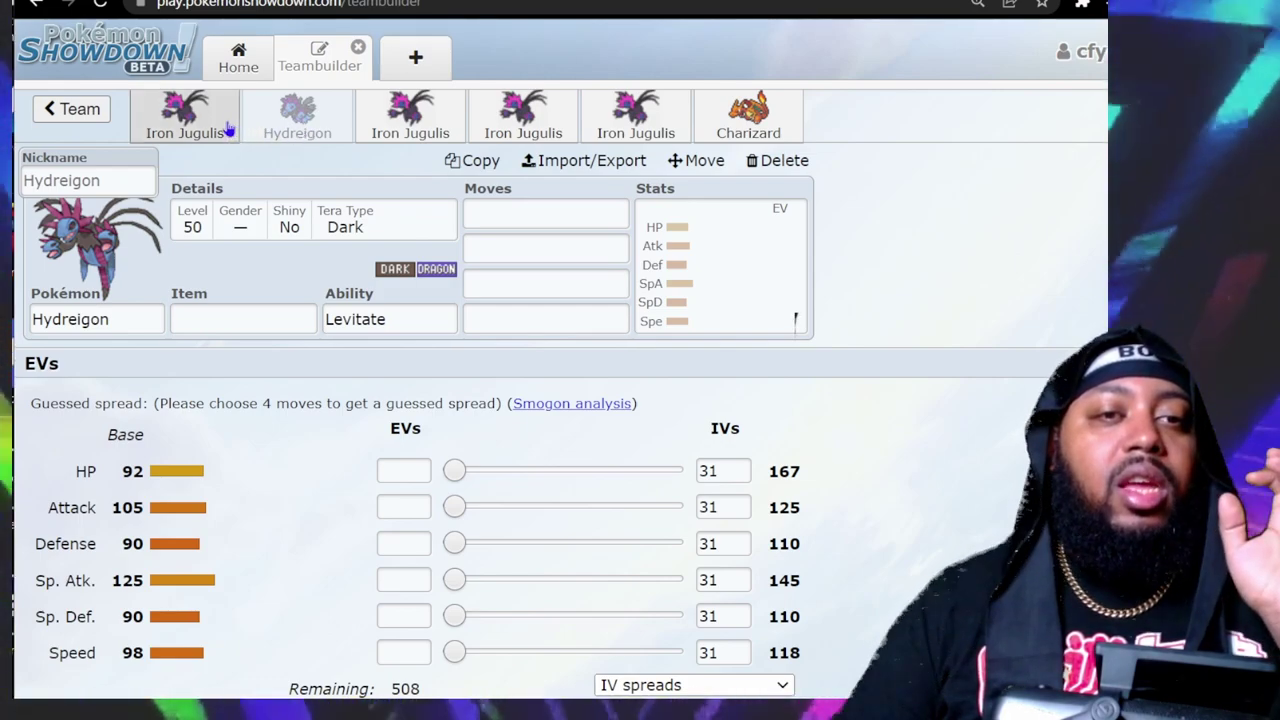
{"action": "left_click", "coordinate": [193, 124]}
{"action": "left_click", "coordinate": [316, 121]}
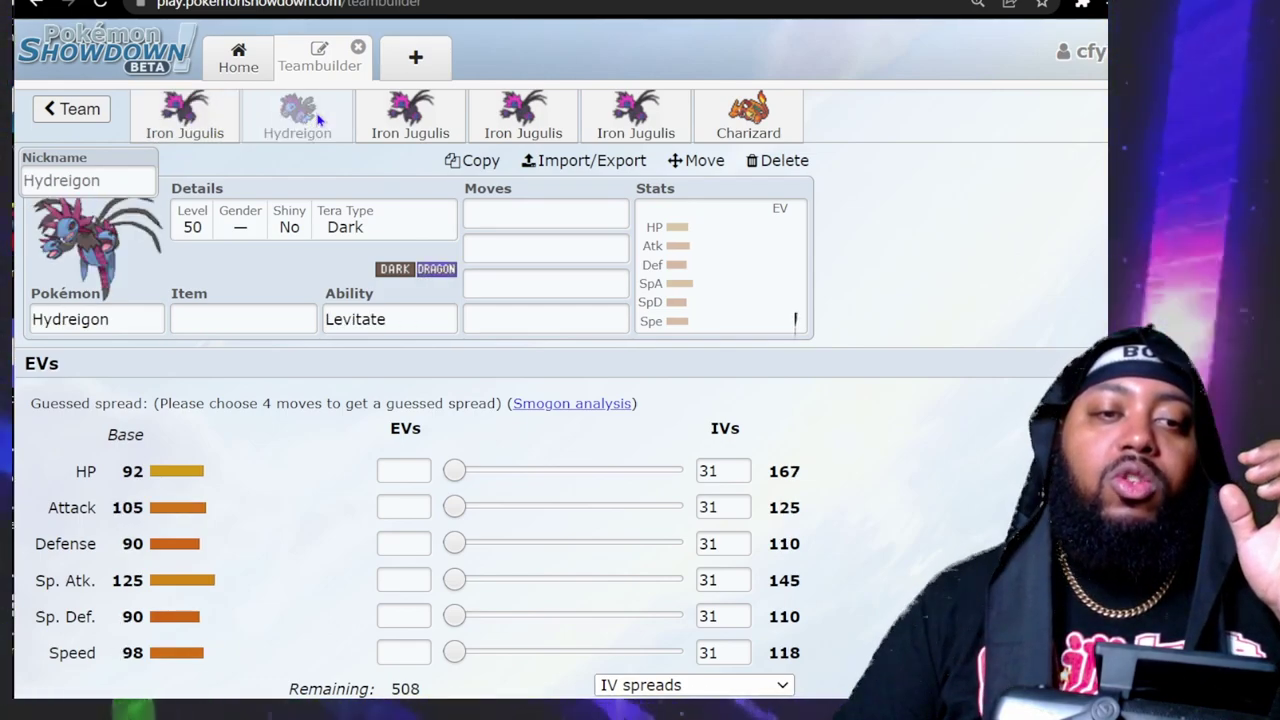
{"action": "left_click", "coordinate": [184, 124]}
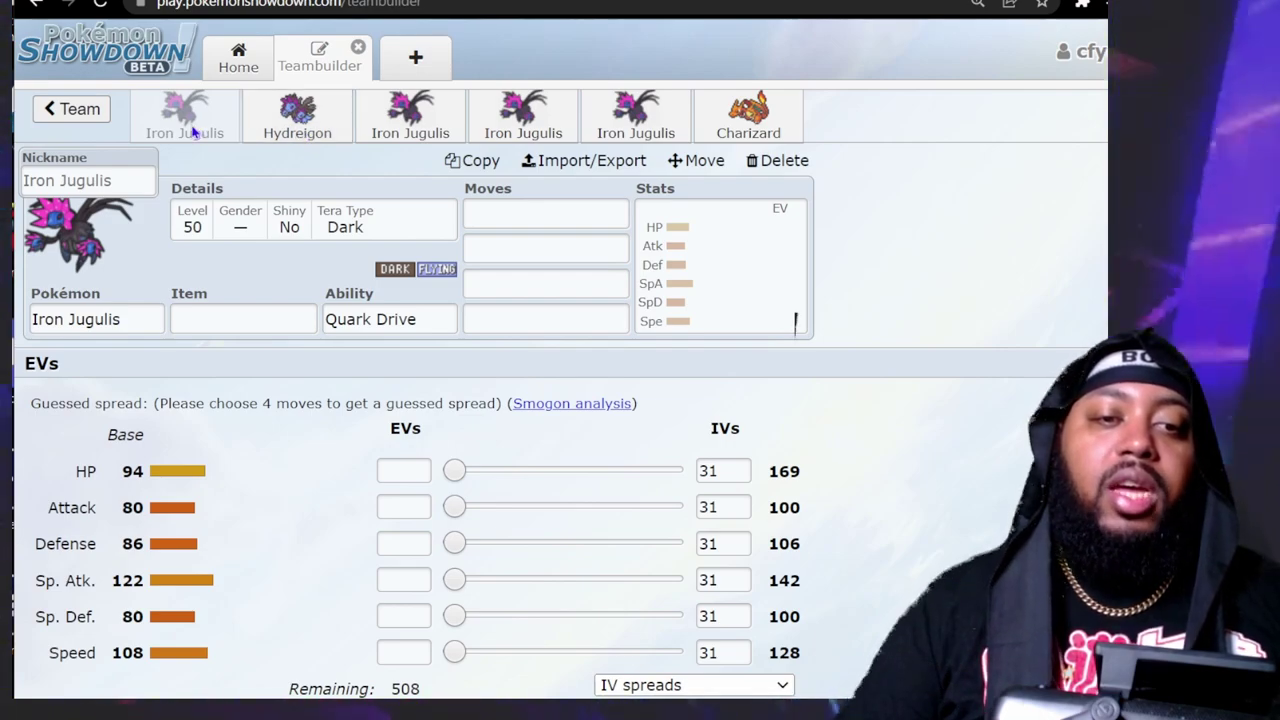
{"action": "left_click", "coordinate": [303, 123]}
{"action": "left_click", "coordinate": [180, 125]}
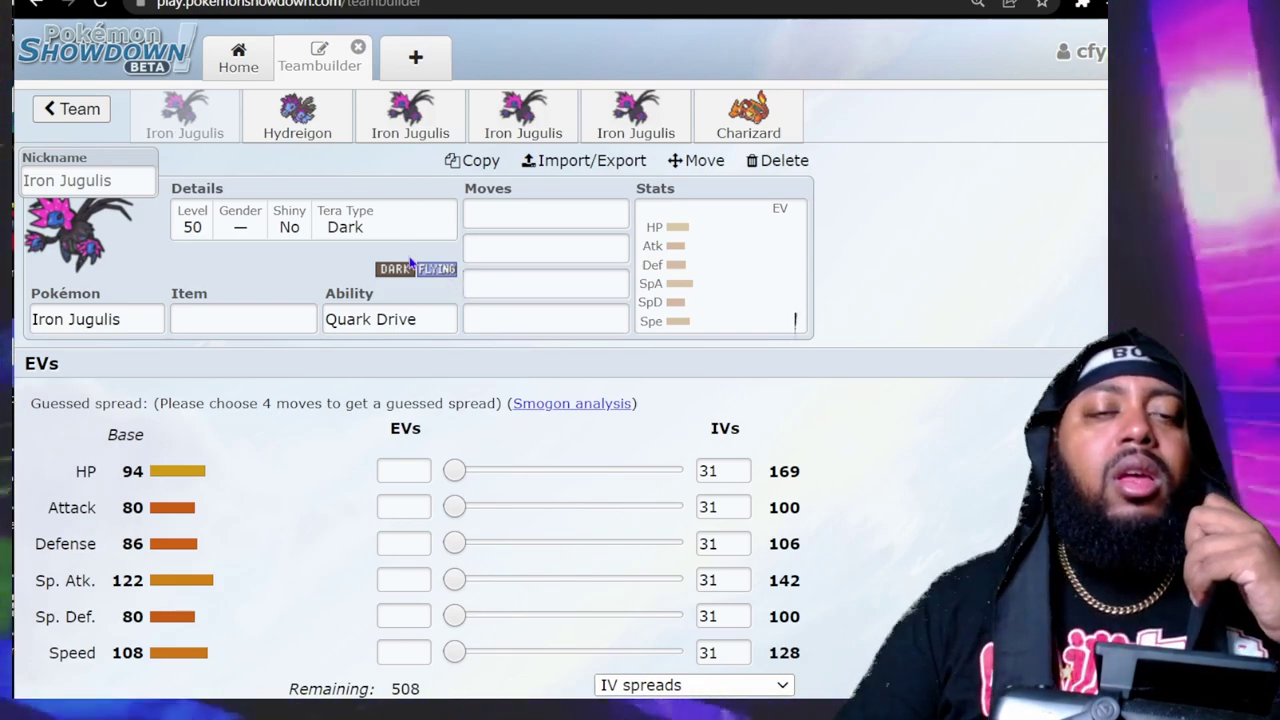
{"action": "left_click", "coordinate": [297, 117]}
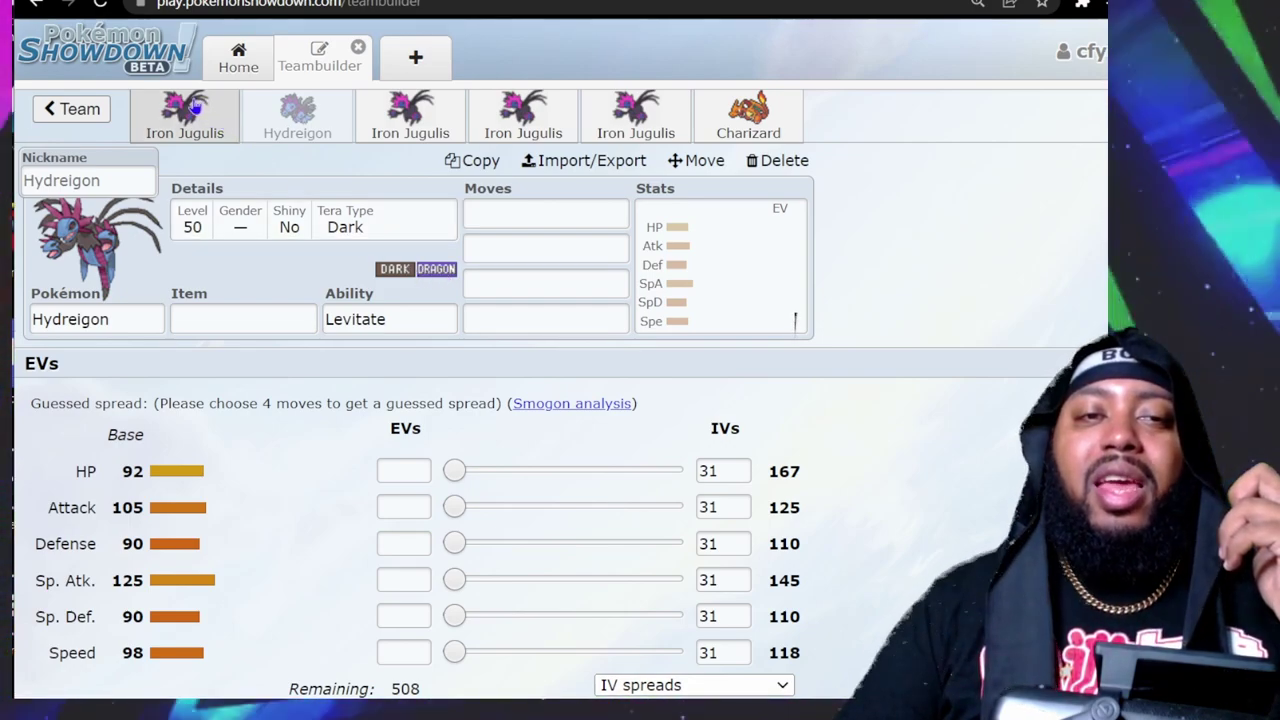
{"action": "left_click", "coordinate": [196, 108]}
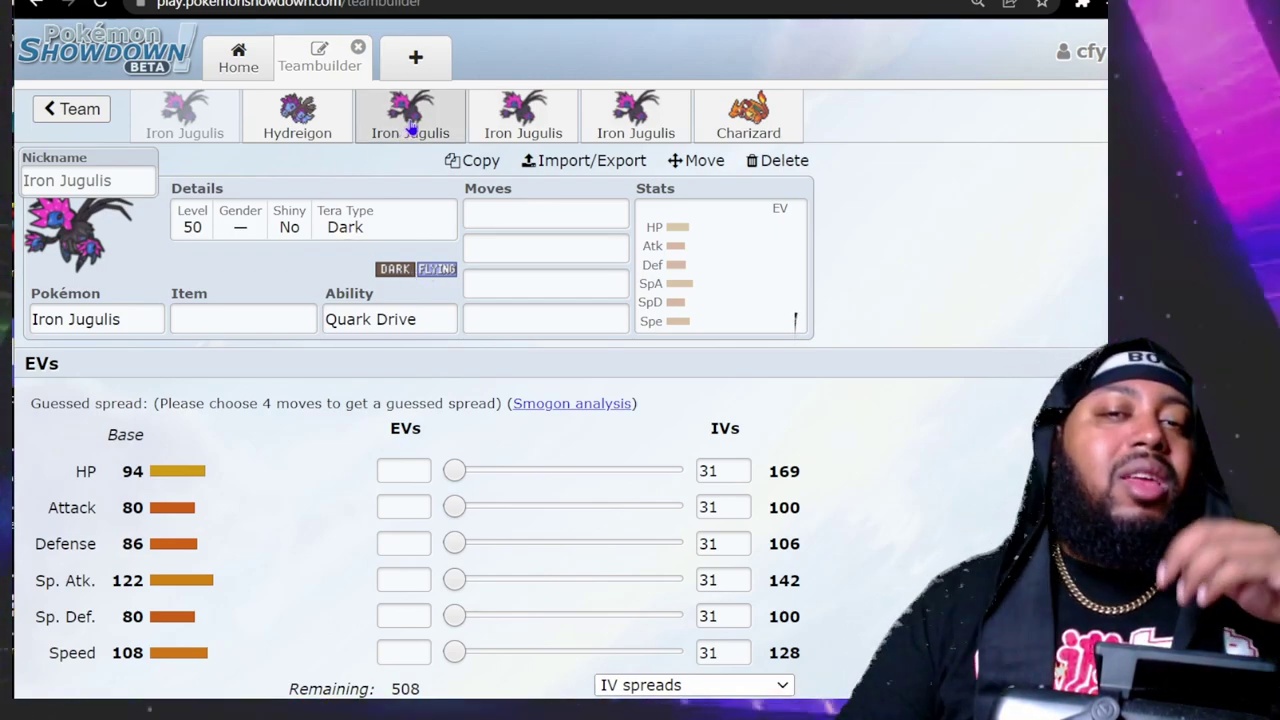
Review the third Iron Jugulis set's Dark Pulse, Hurricane and Heat Wave moves and its EV spread.
{"action": "left_click", "coordinate": [411, 125]}
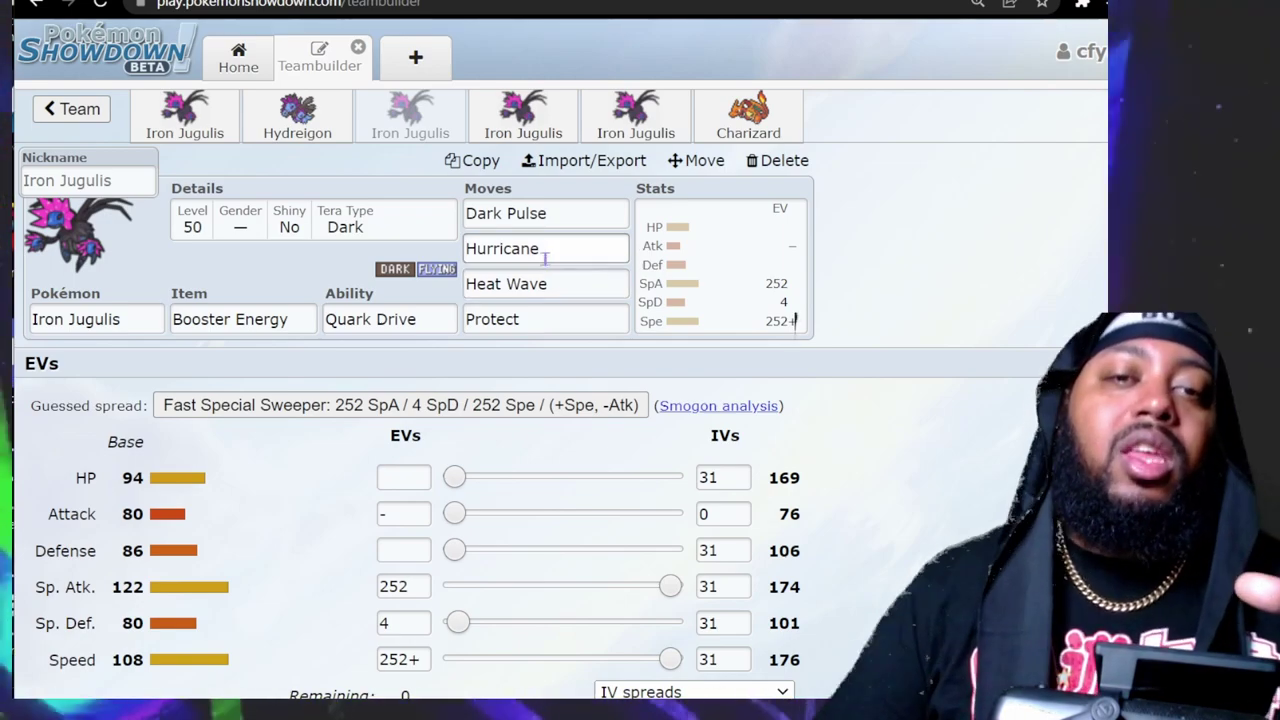
{"action": "left_click", "coordinate": [568, 217]}
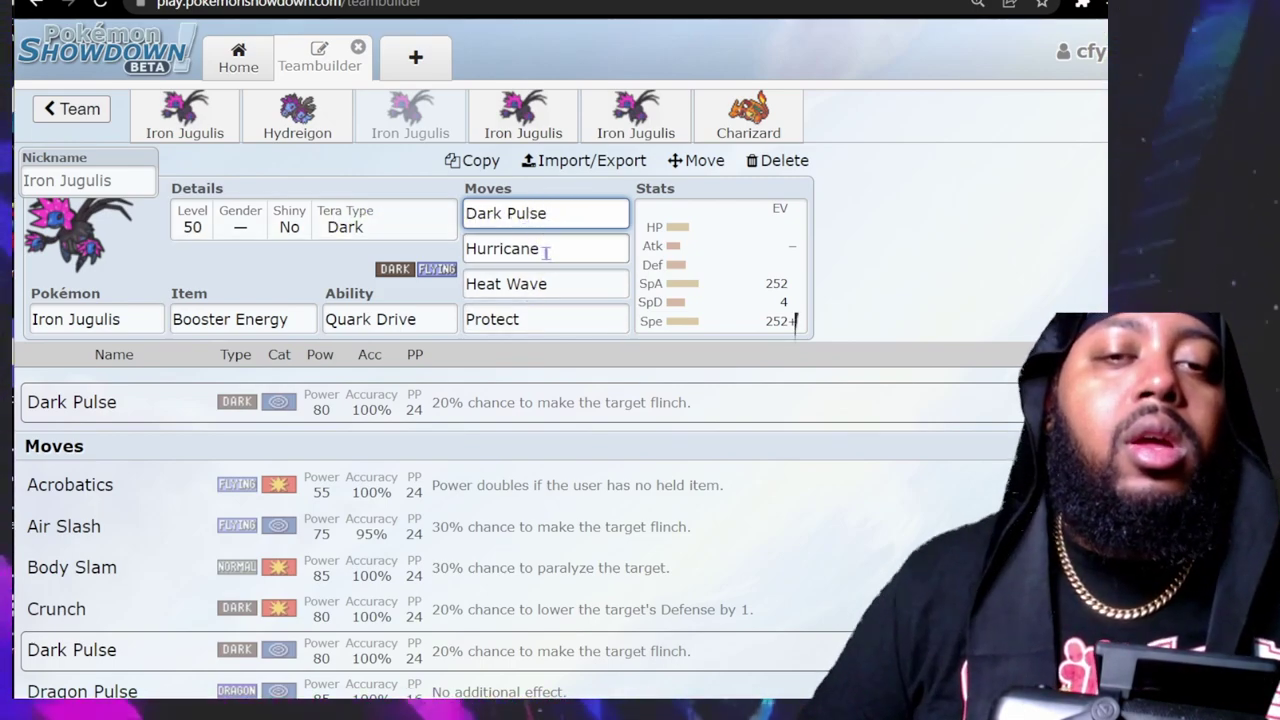
{"action": "left_click", "coordinate": [588, 251]}
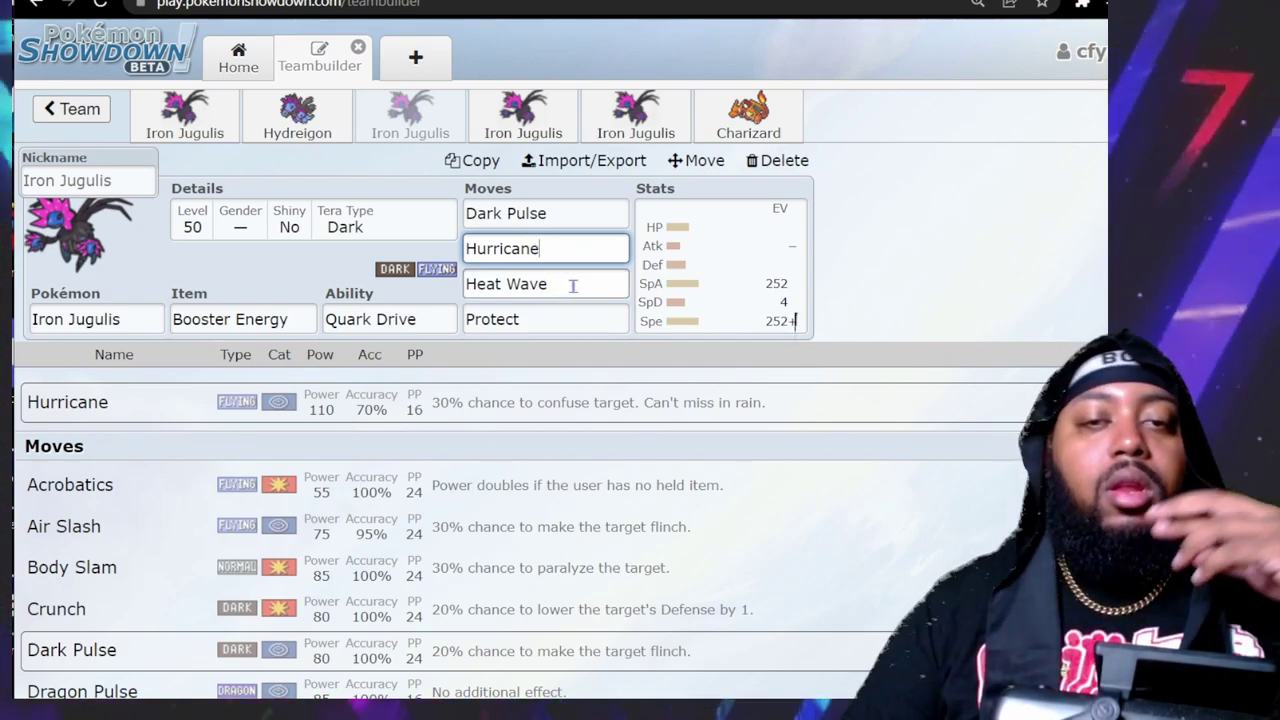
{"action": "left_click", "coordinate": [566, 287]}
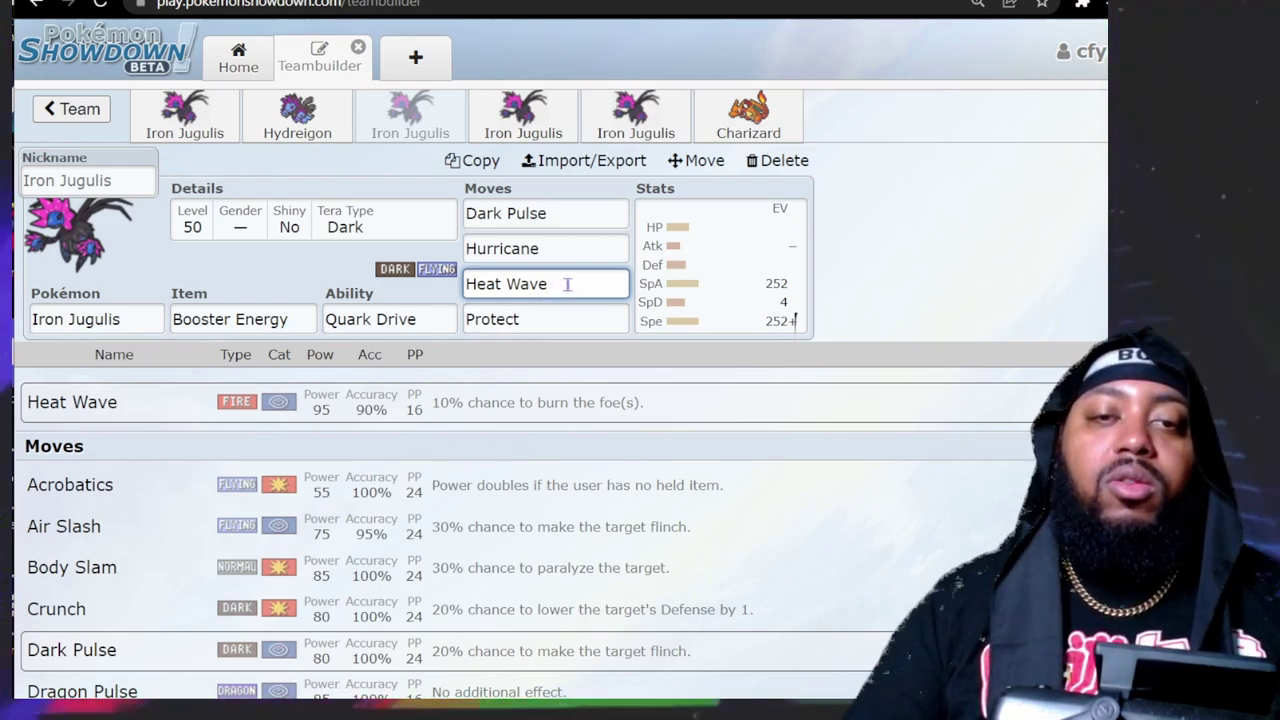
{"action": "left_click", "coordinate": [768, 296]}
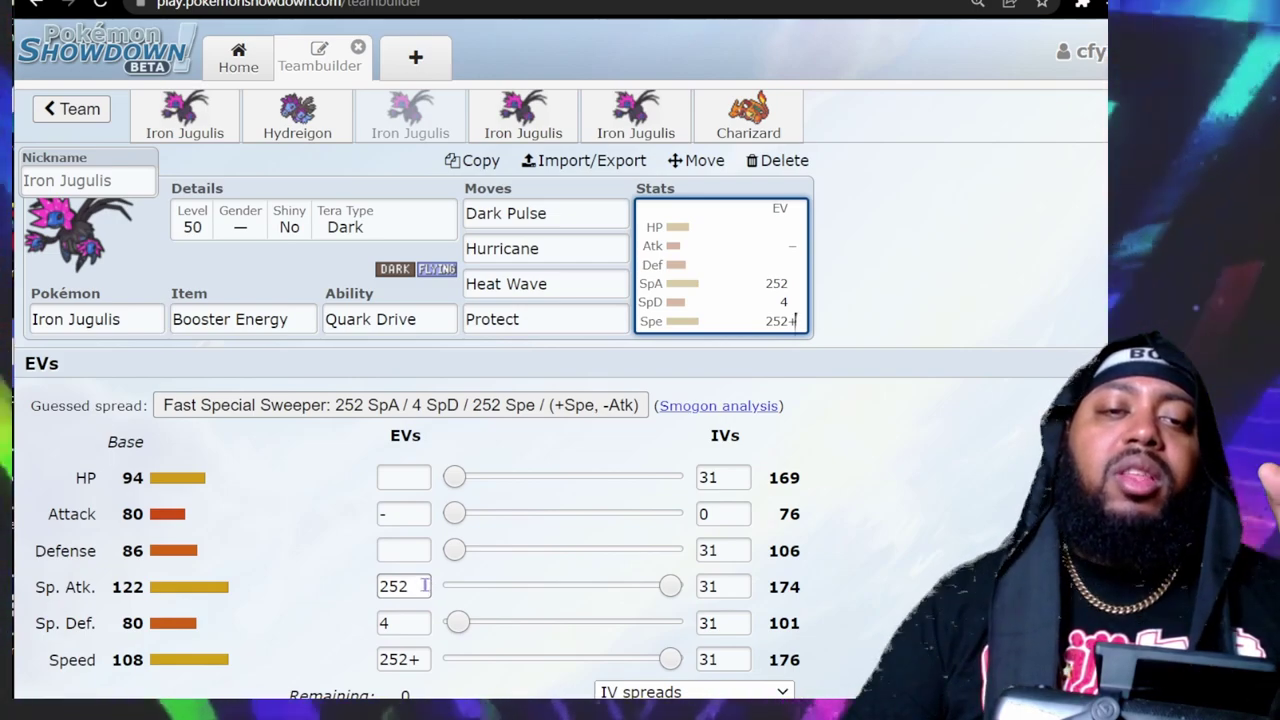
{"action": "left_click", "coordinate": [558, 216]}
{"action": "left_click", "coordinate": [560, 252]}
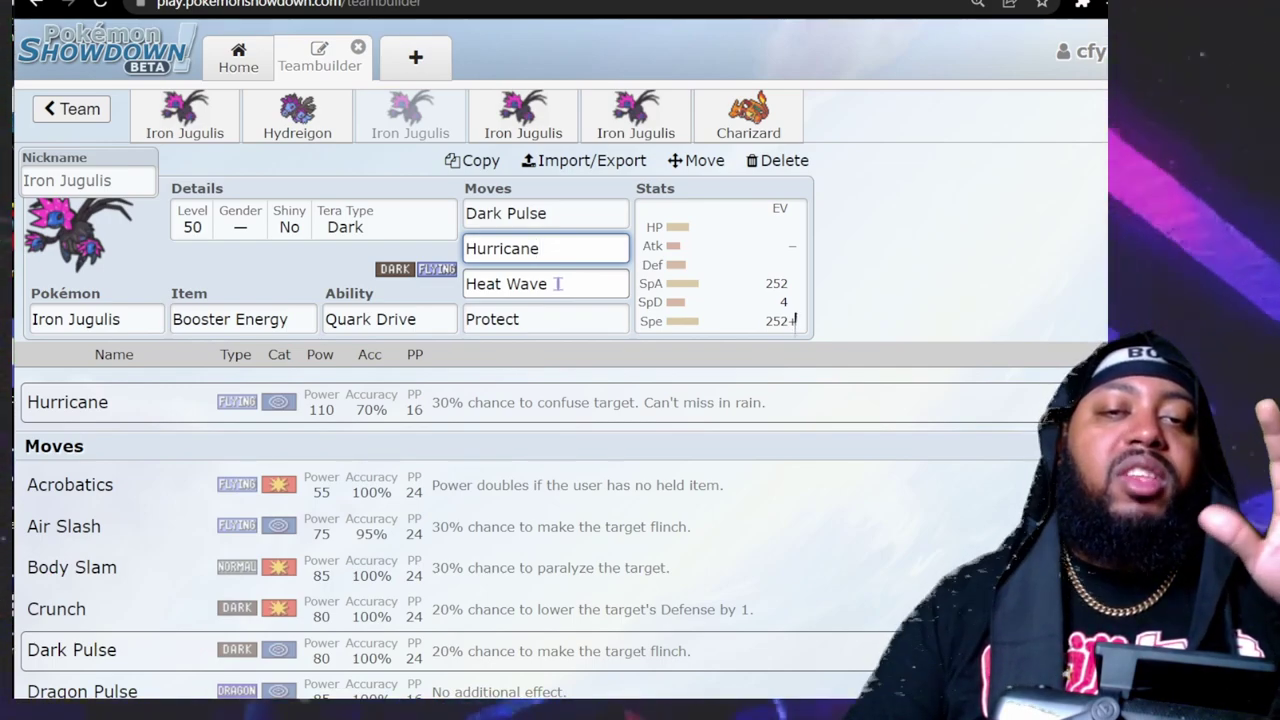
{"action": "left_click", "coordinate": [558, 284]}
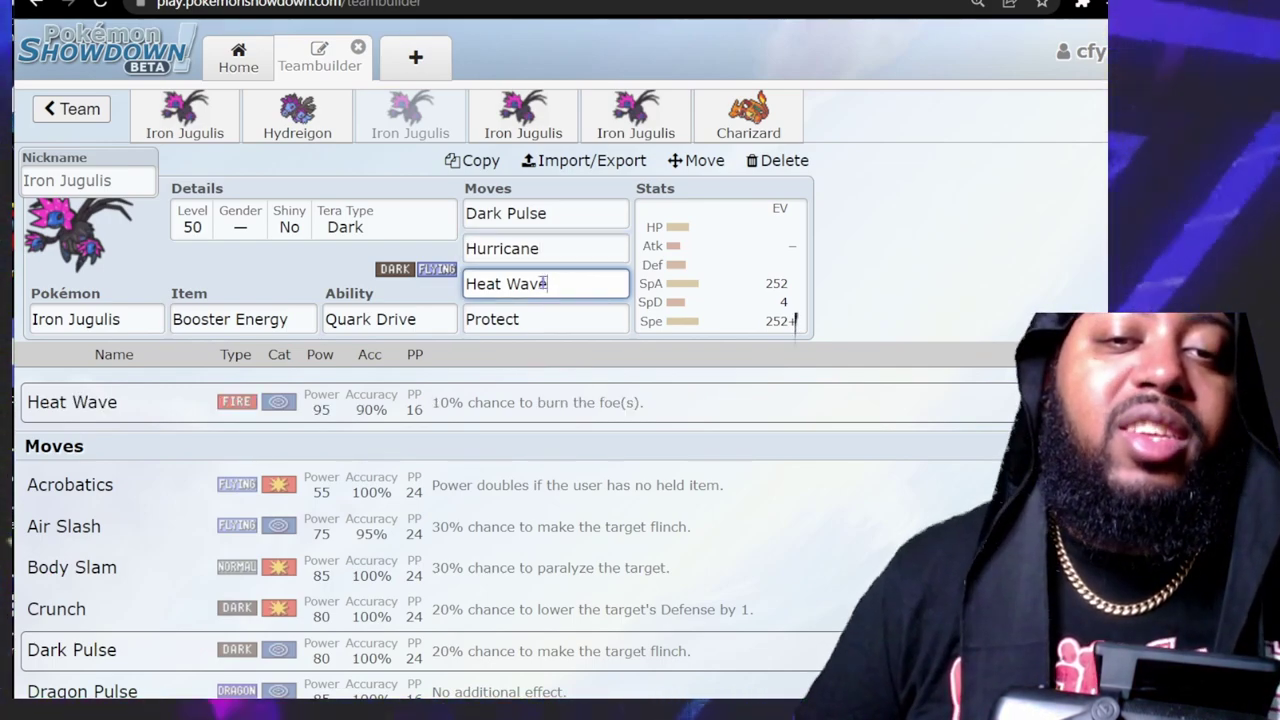
Retype the third move slot, trying other searches before settling back on Heat Wave.
{"action": "left_click_drag", "start_coordinate": [558, 284], "coordinate": [407, 300]}
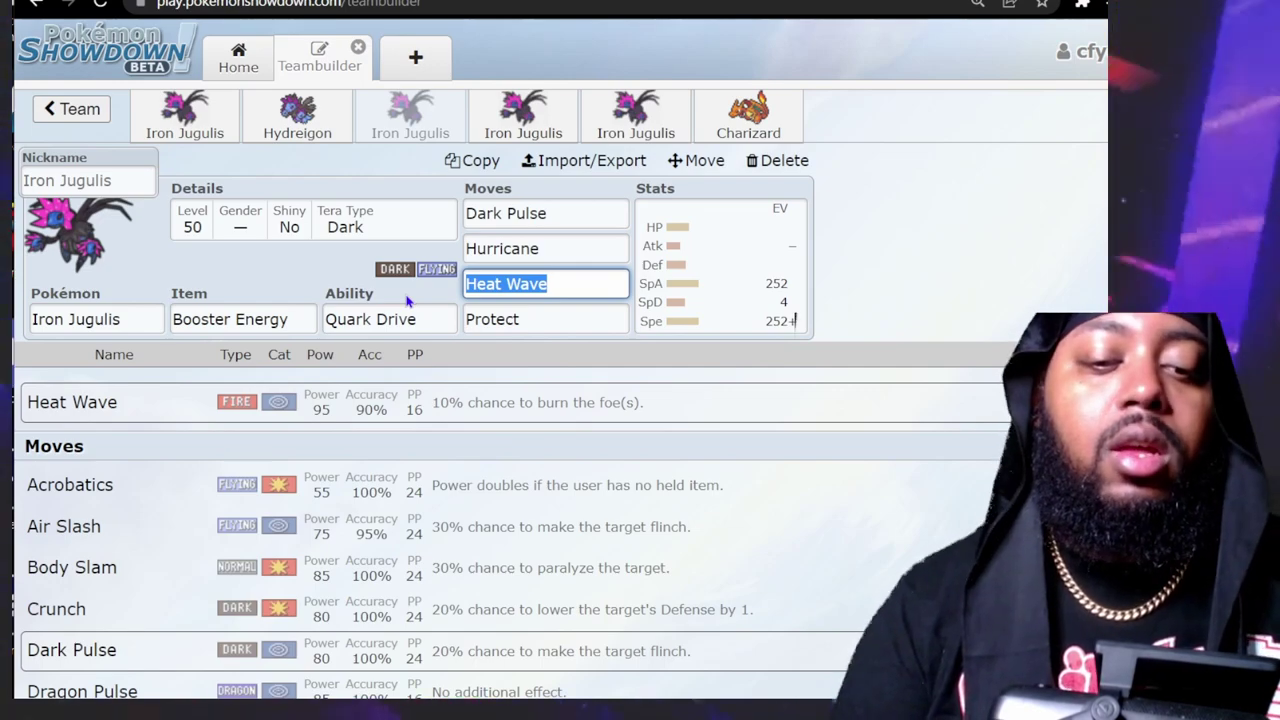
{"action": "type", "text": "hydro"}
{"action": "key", "text": "BackSpace"}
{"action": "key", "text": "BackSpace"}
{"action": "key", "text": "BackSpace"}
{"action": "key", "text": "BackSpace"}
{"action": "key", "text": "BackSpace"}
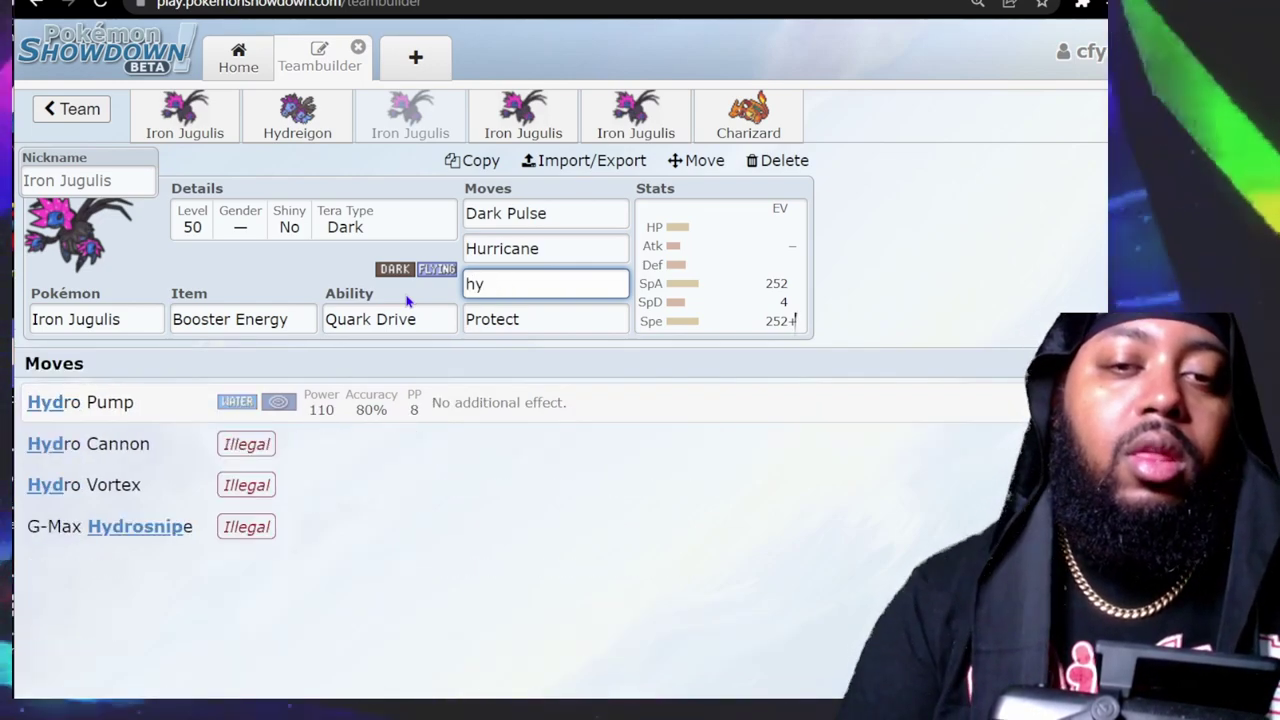
{"action": "type", "text": "fire"}
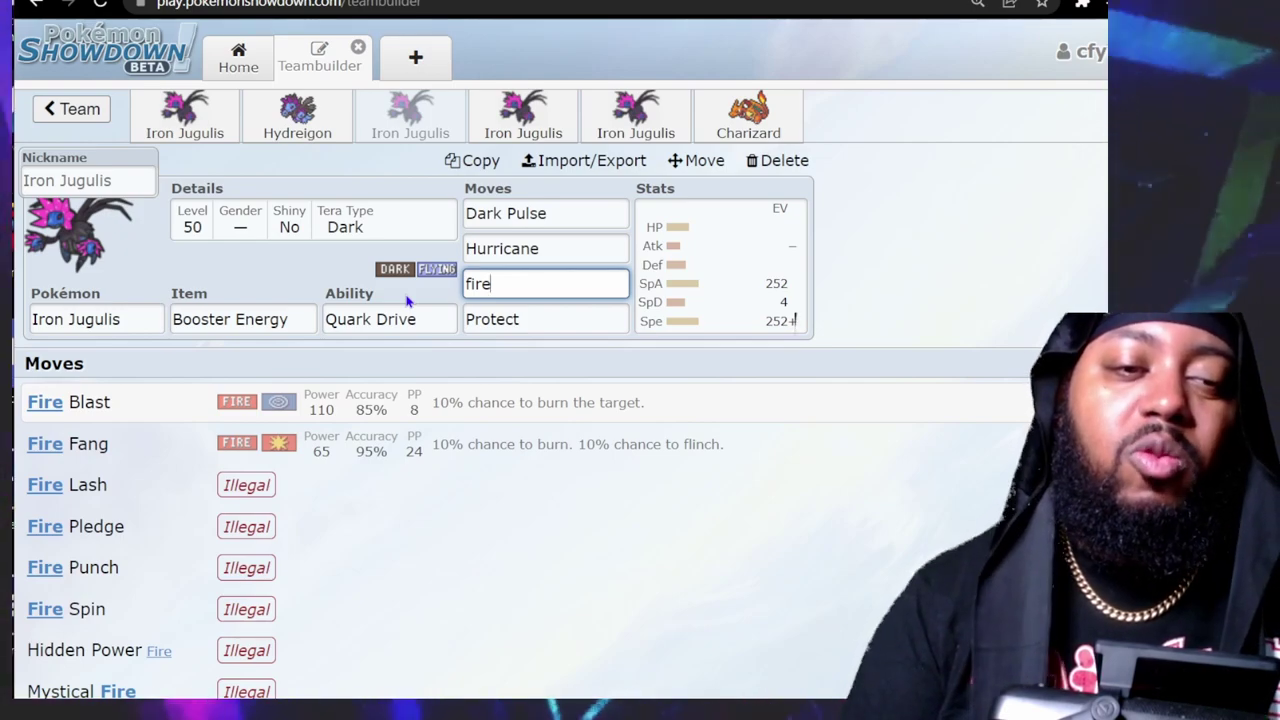
{"action": "key", "text": "BackSpace"}
{"action": "key", "text": "BackSpace"}
{"action": "key", "text": "BackSpace"}
{"action": "key", "text": "BackSpace"}
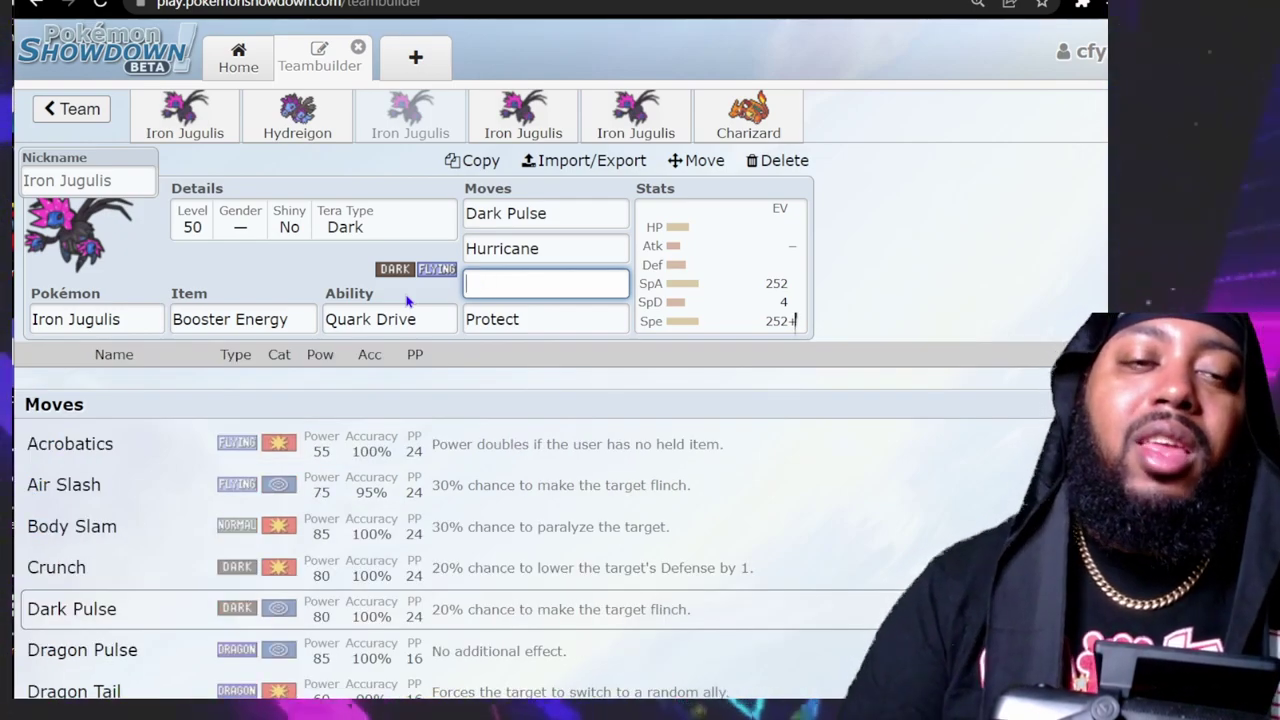
{"action": "type", "text": "heat"}
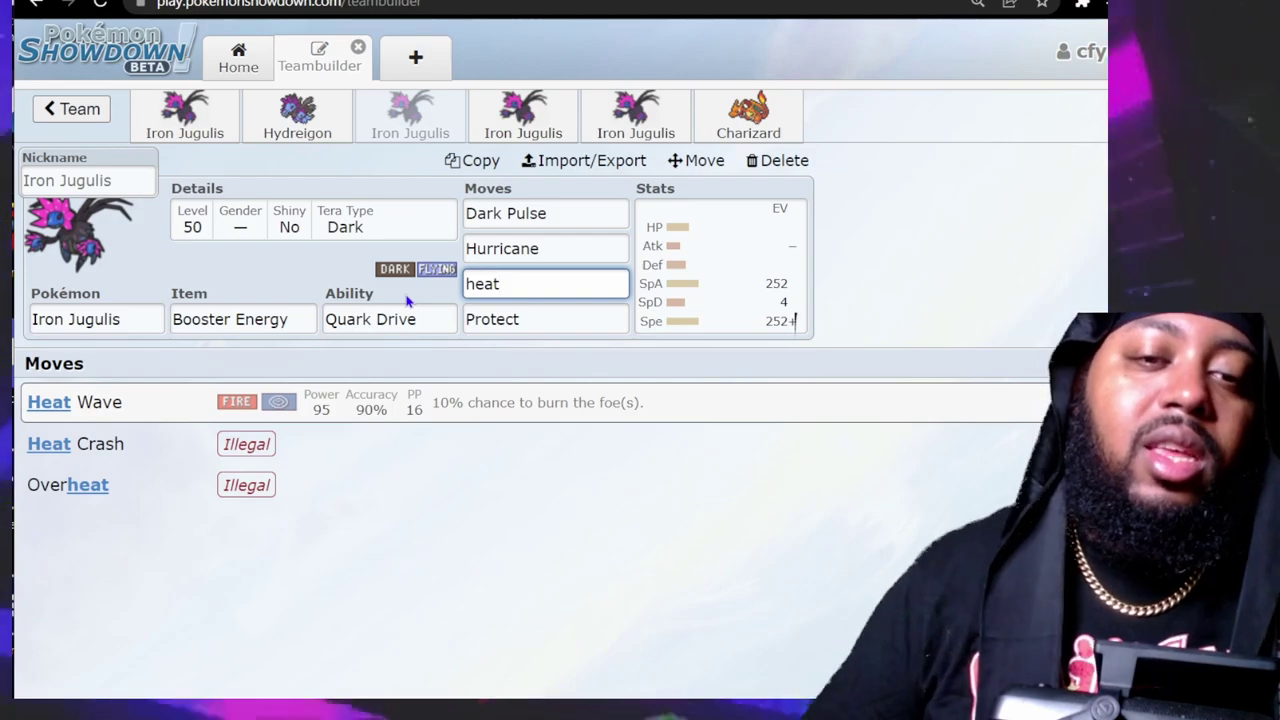
{"action": "left_click", "coordinate": [481, 403]}
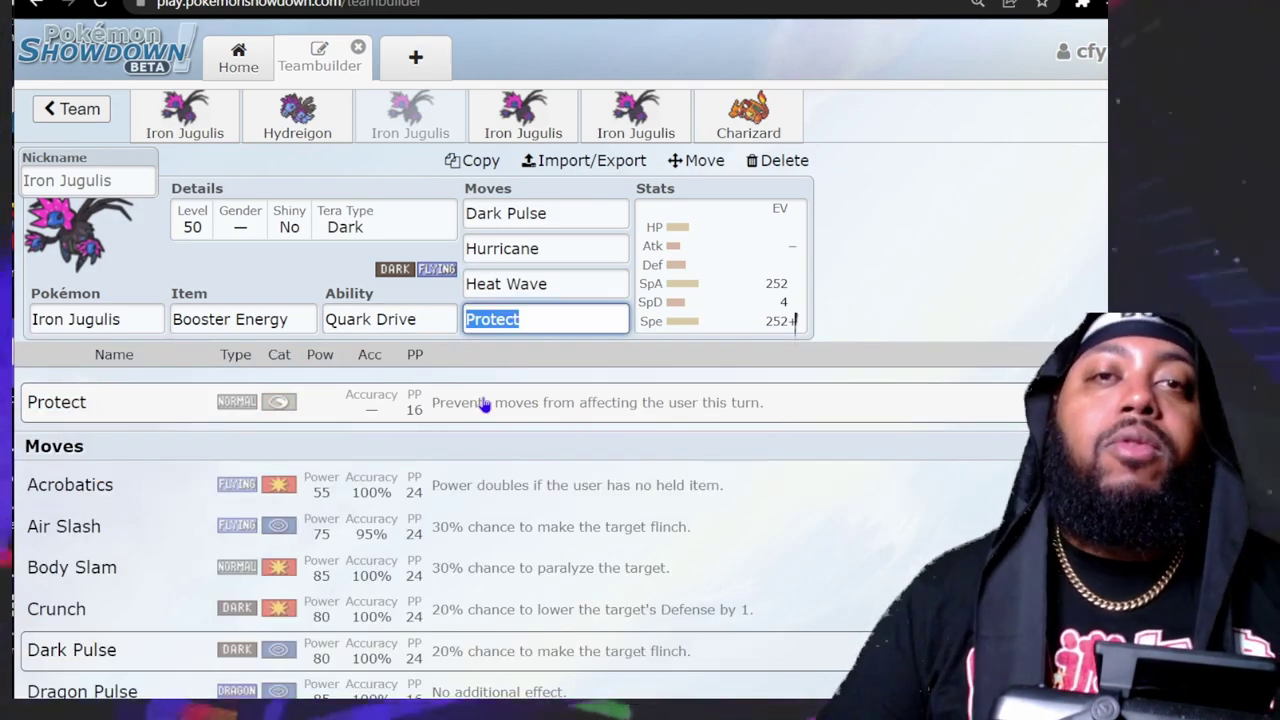
Review the fourth set's Tera Blast, Dark Pulse and Earth Power, then show its 252 SpA/4 SpD/252+ Spe spread.
{"action": "left_click", "coordinate": [520, 120]}
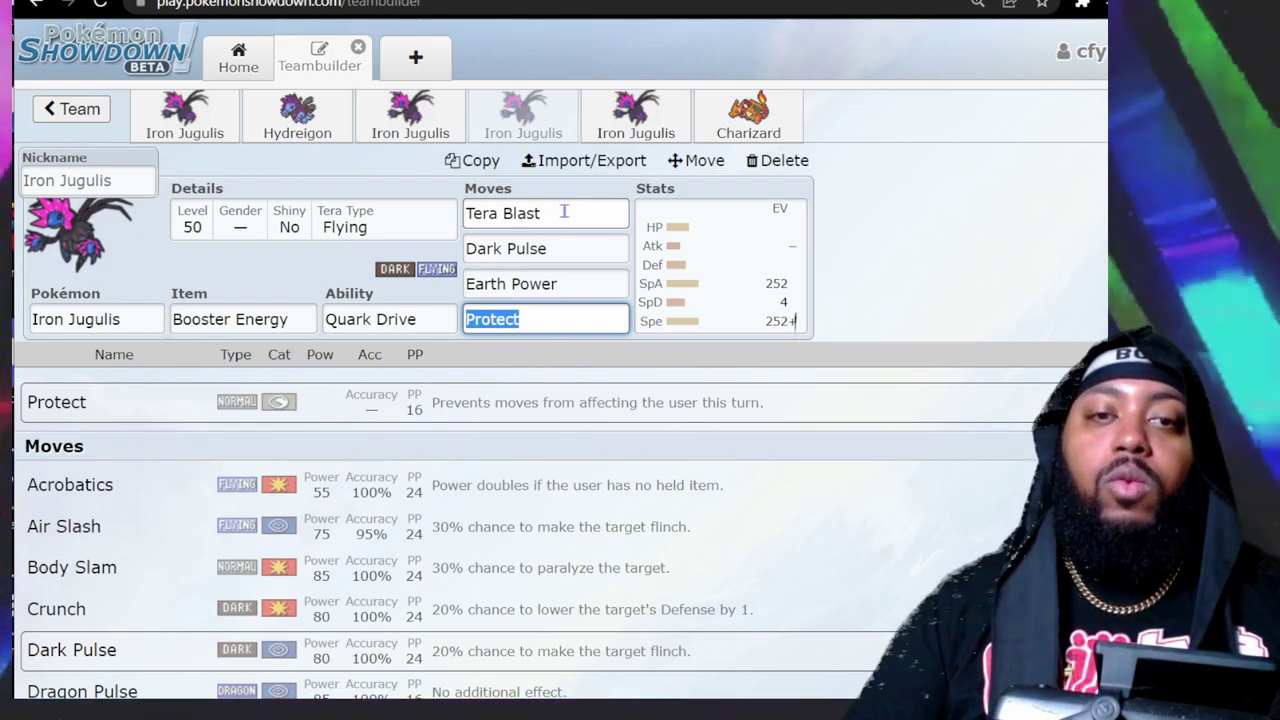
{"action": "left_click", "coordinate": [564, 211]}
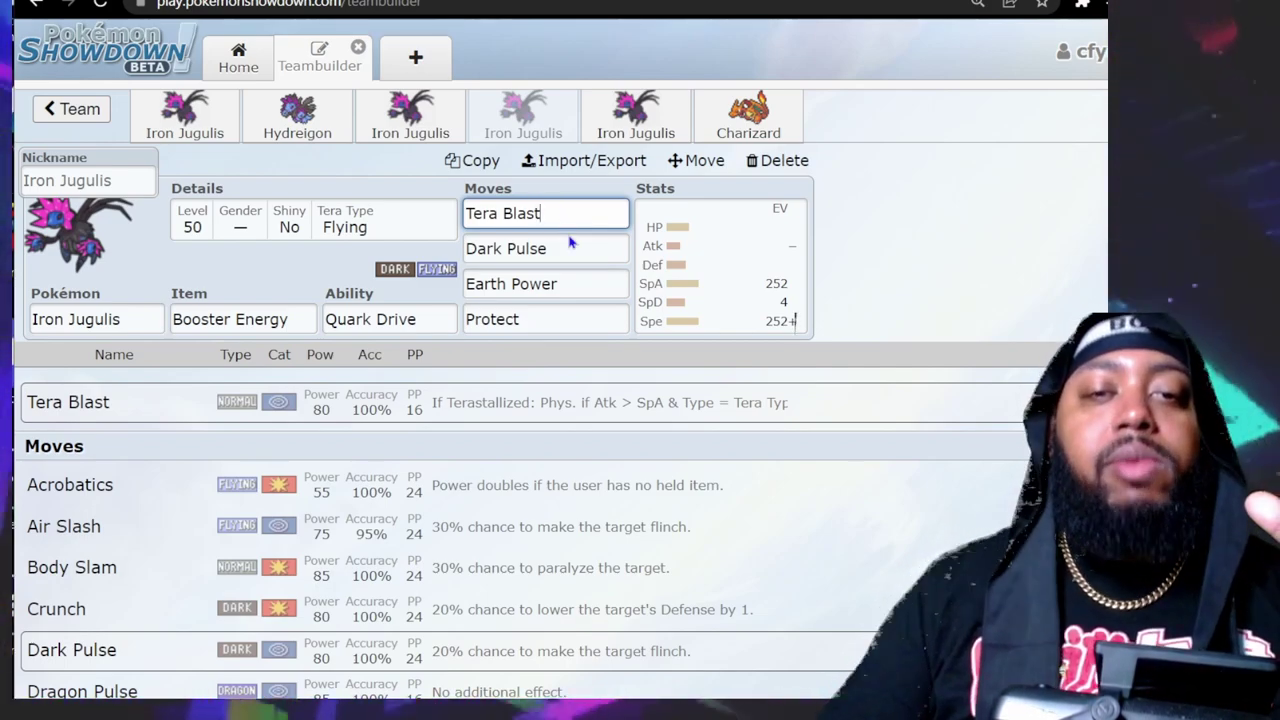
{"action": "left_click", "coordinate": [570, 249]}
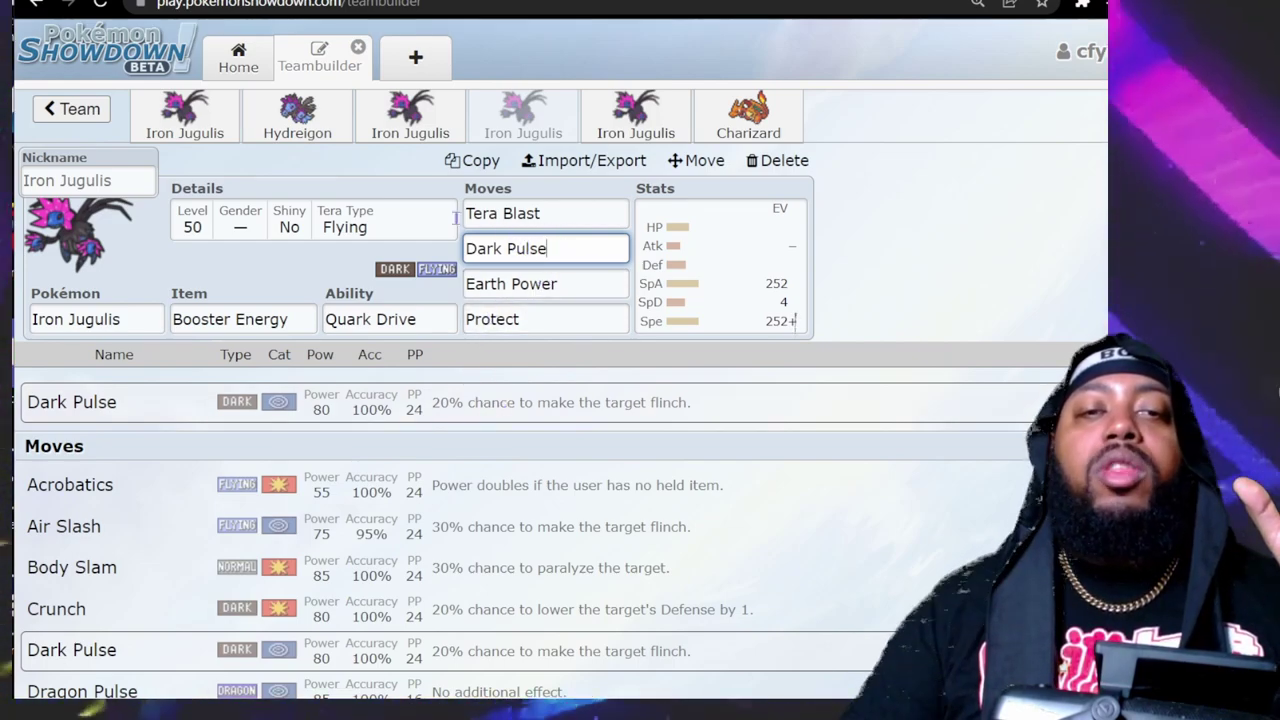
{"action": "left_click", "coordinate": [412, 122]}
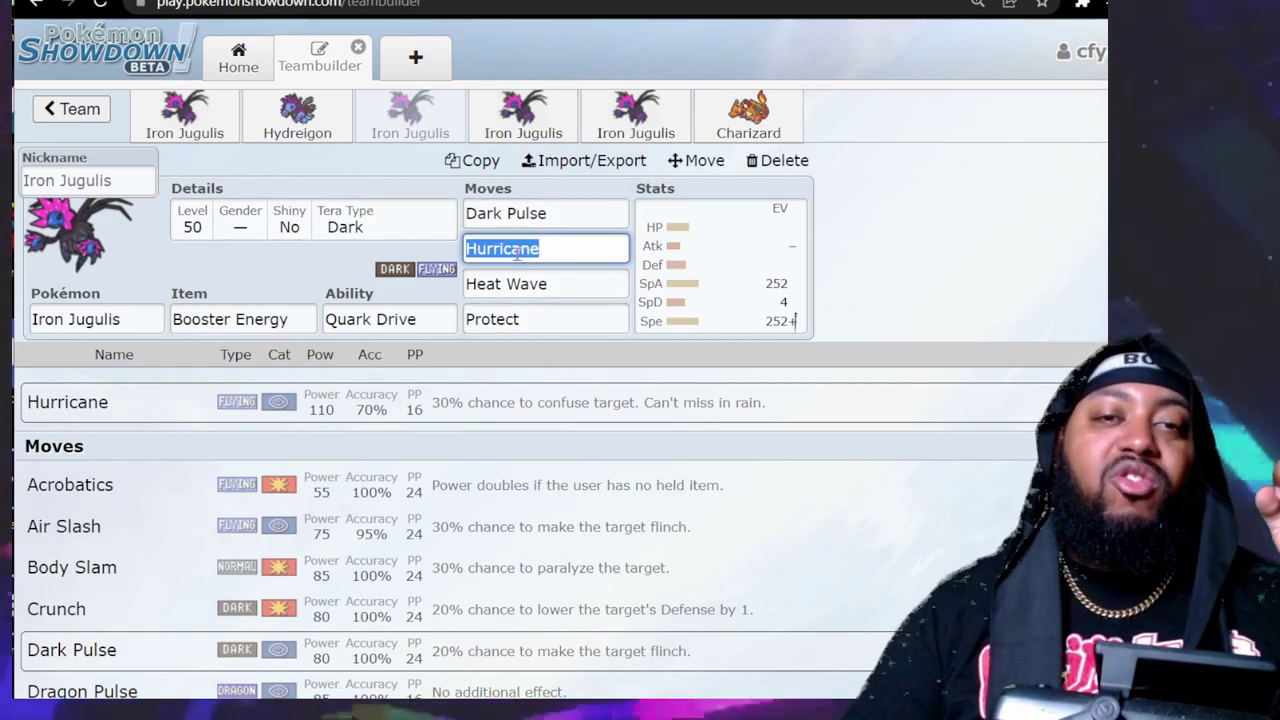
{"action": "left_click", "coordinate": [502, 122]}
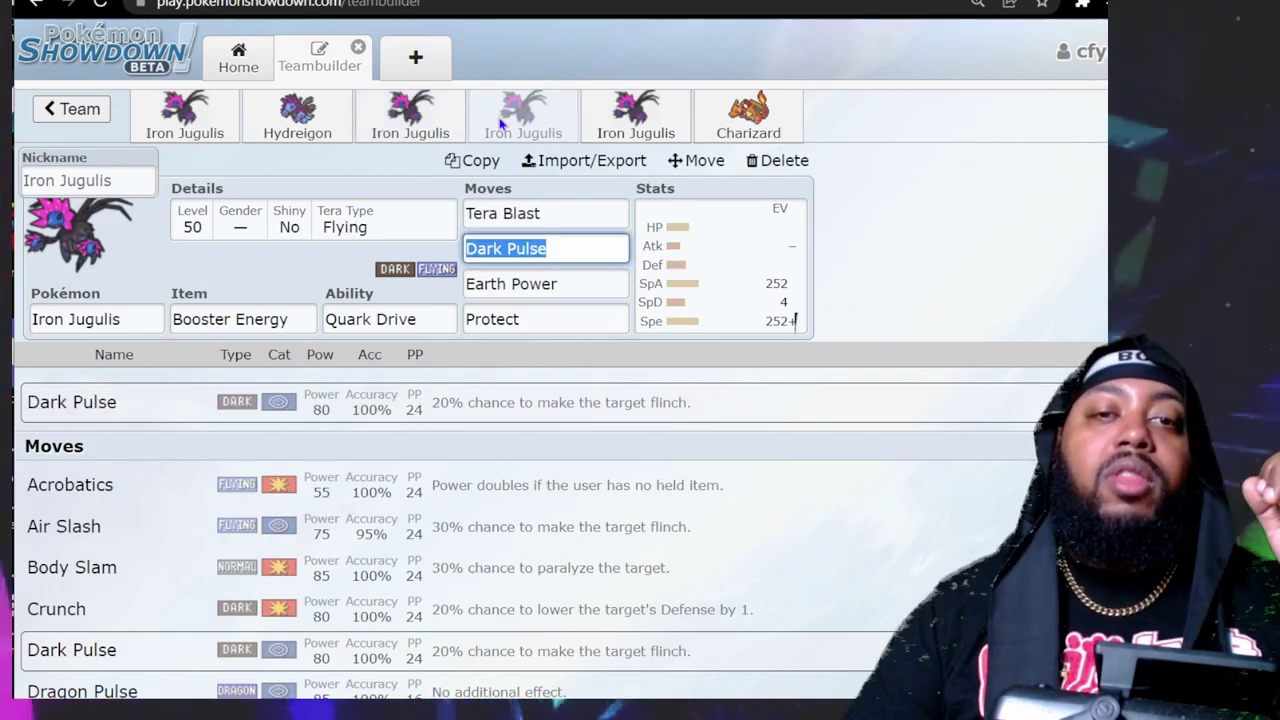
{"action": "left_click", "coordinate": [574, 283]}
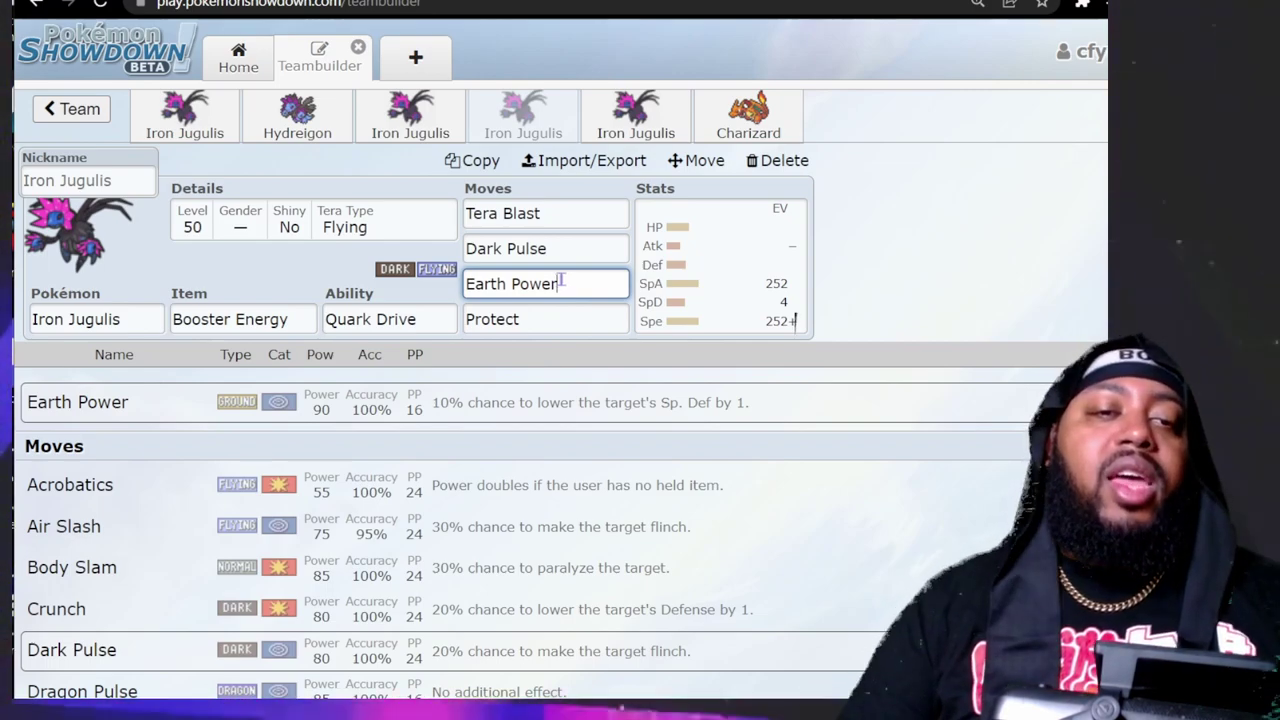
{"action": "left_click", "coordinate": [714, 251]}
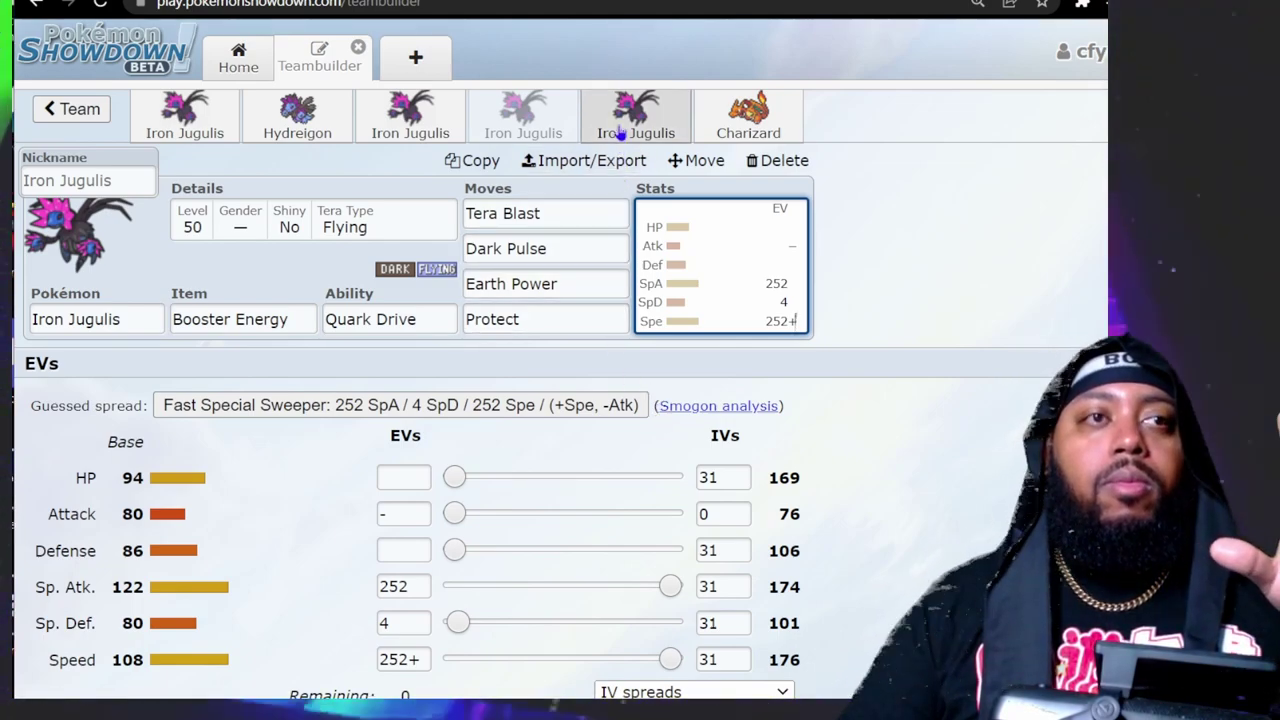
Open the Sitrus Berry Iron Jugulis set and show its level, shiny and Tera Type details.
{"action": "left_click", "coordinate": [620, 134]}
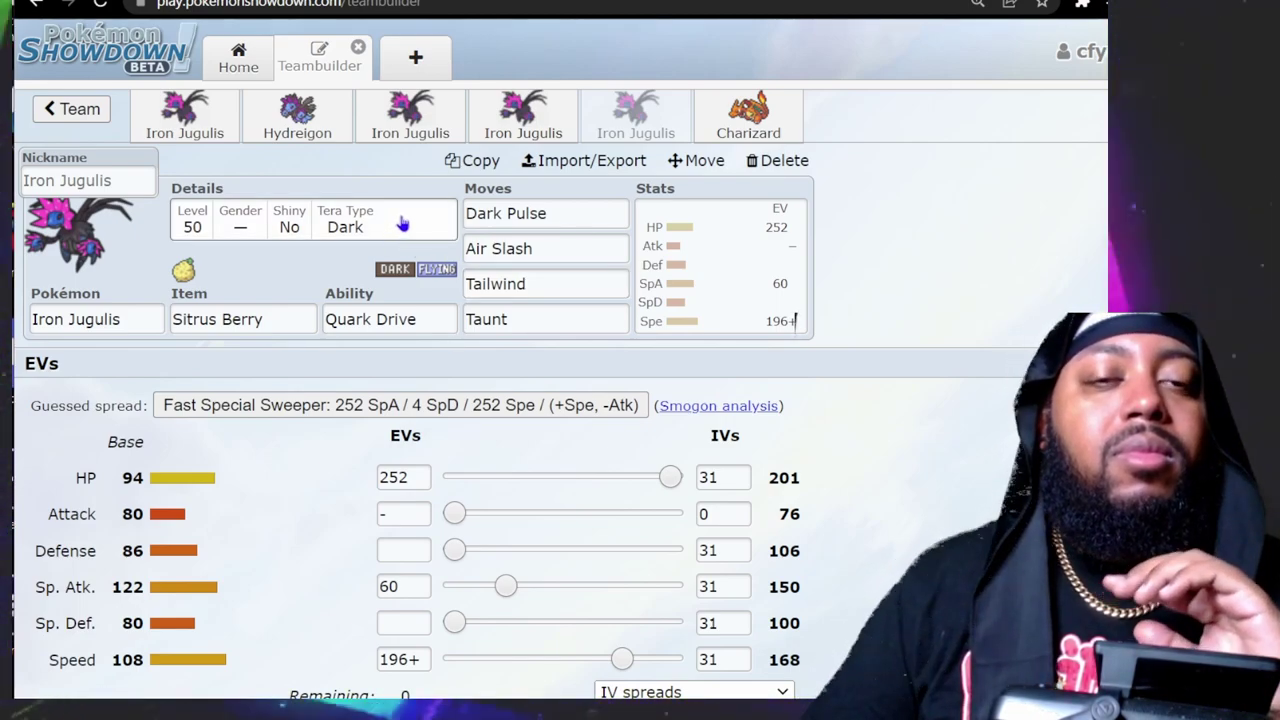
{"action": "left_click", "coordinate": [402, 224]}
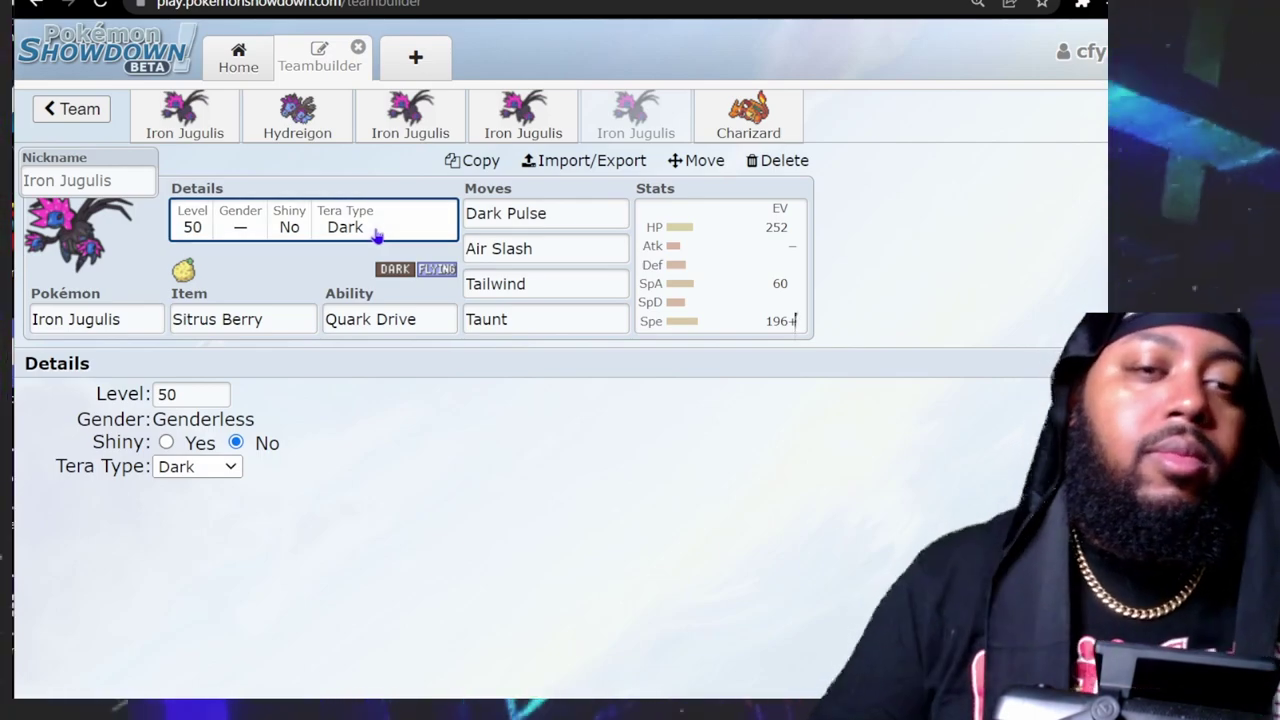
Switch the fifth set's Tera Type from Dark to Steel and check Tailwind's details.
{"action": "left_click", "coordinate": [230, 466]}
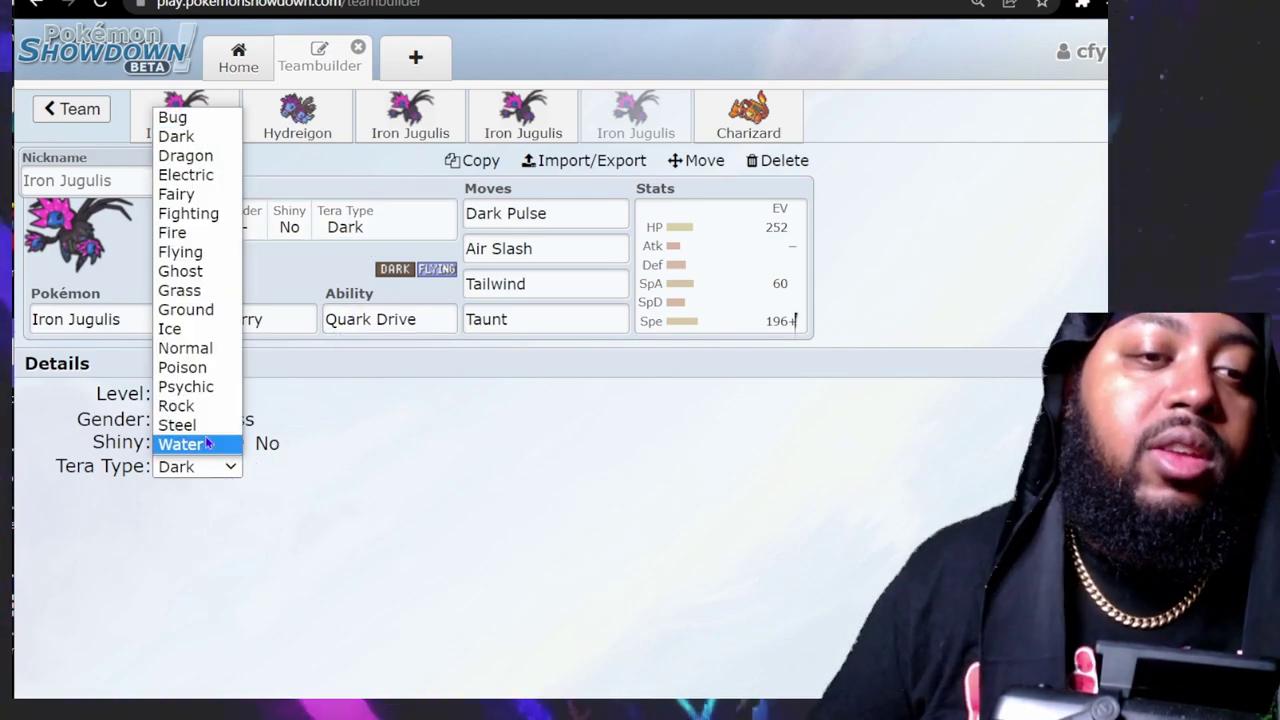
{"action": "left_click", "coordinate": [177, 425]}
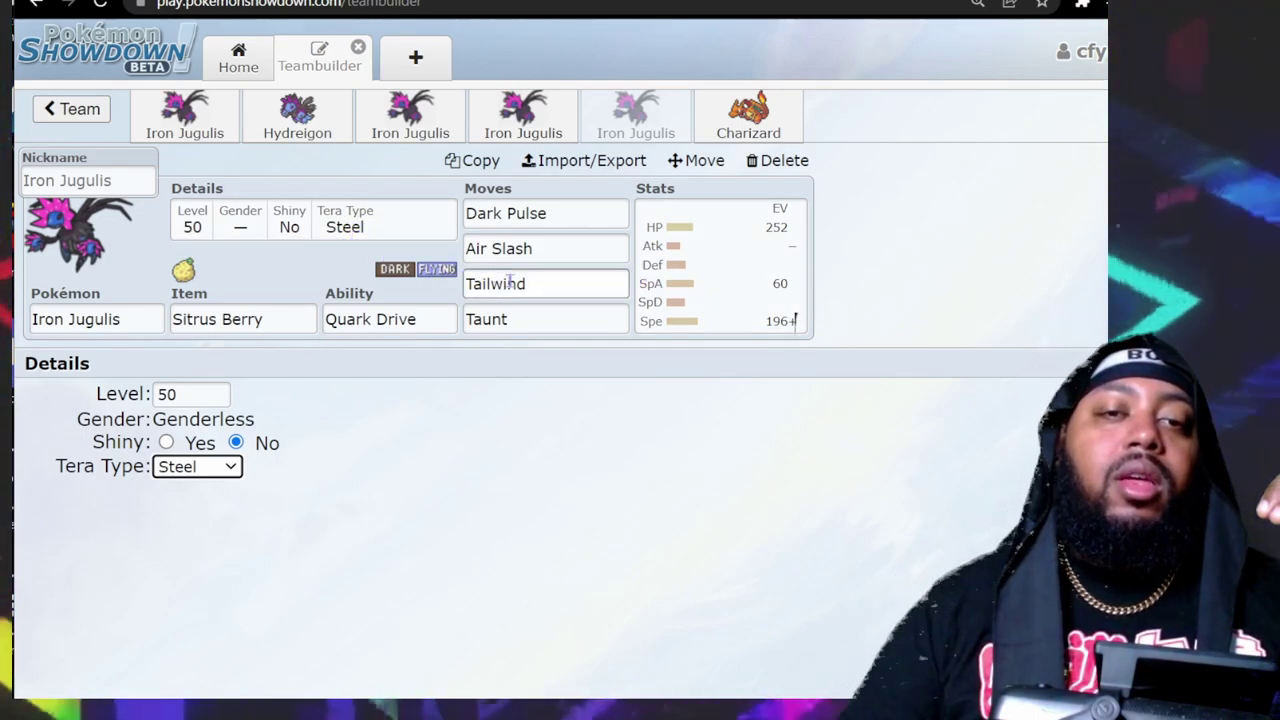
{"action": "left_click", "coordinate": [539, 290]}
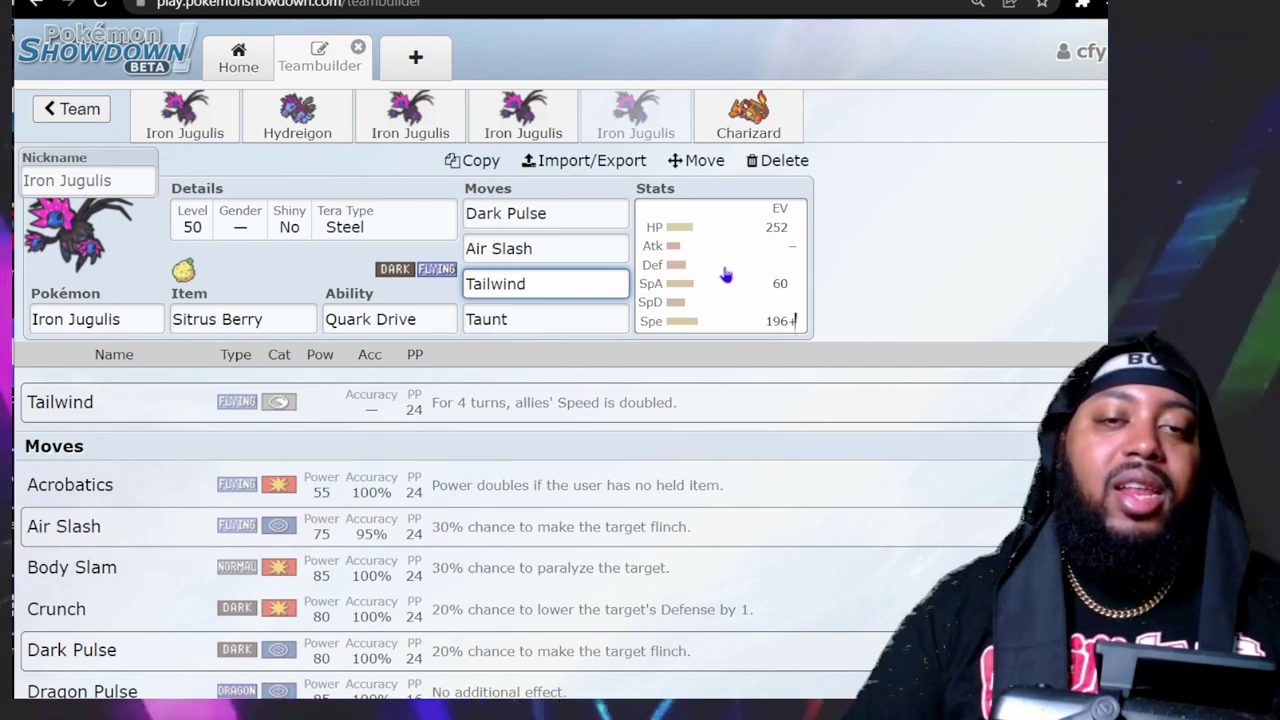
Compare Taunt, Air Slash and Dark Pulse, then show the 252 HP/60 SpA/196+ Spe spread.
{"action": "left_click", "coordinate": [558, 315]}
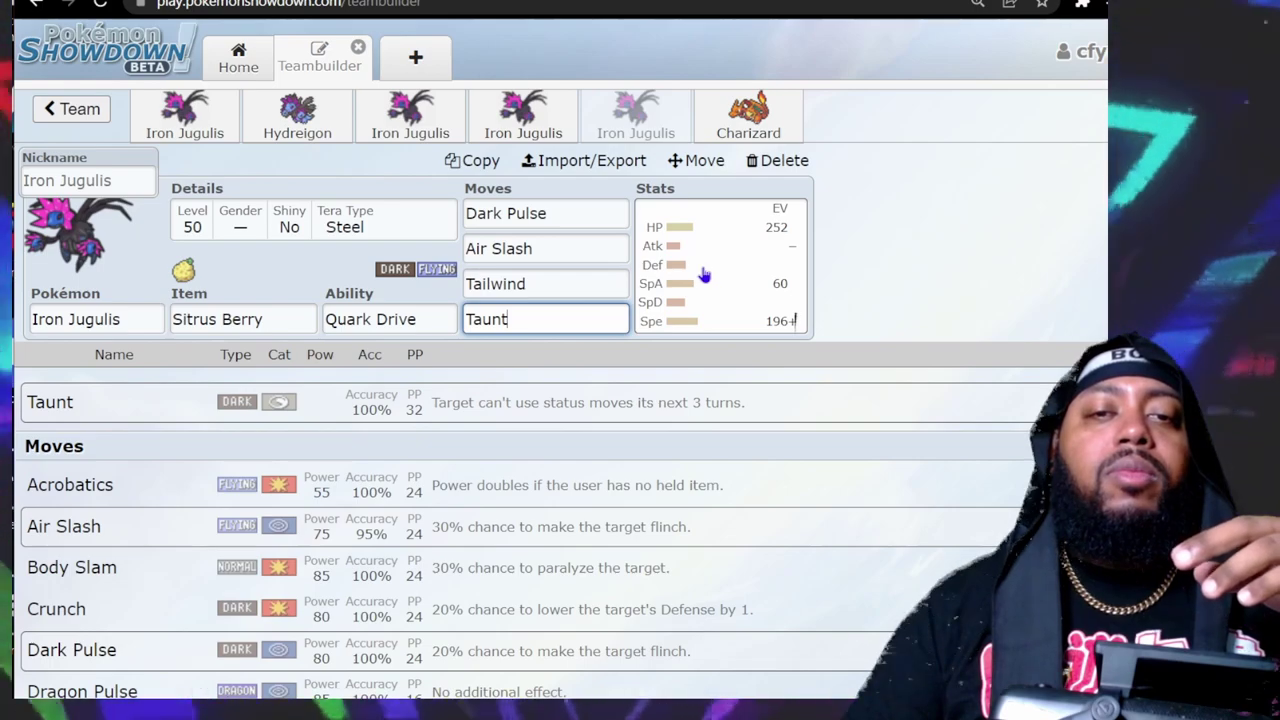
{"action": "left_click", "coordinate": [571, 249]}
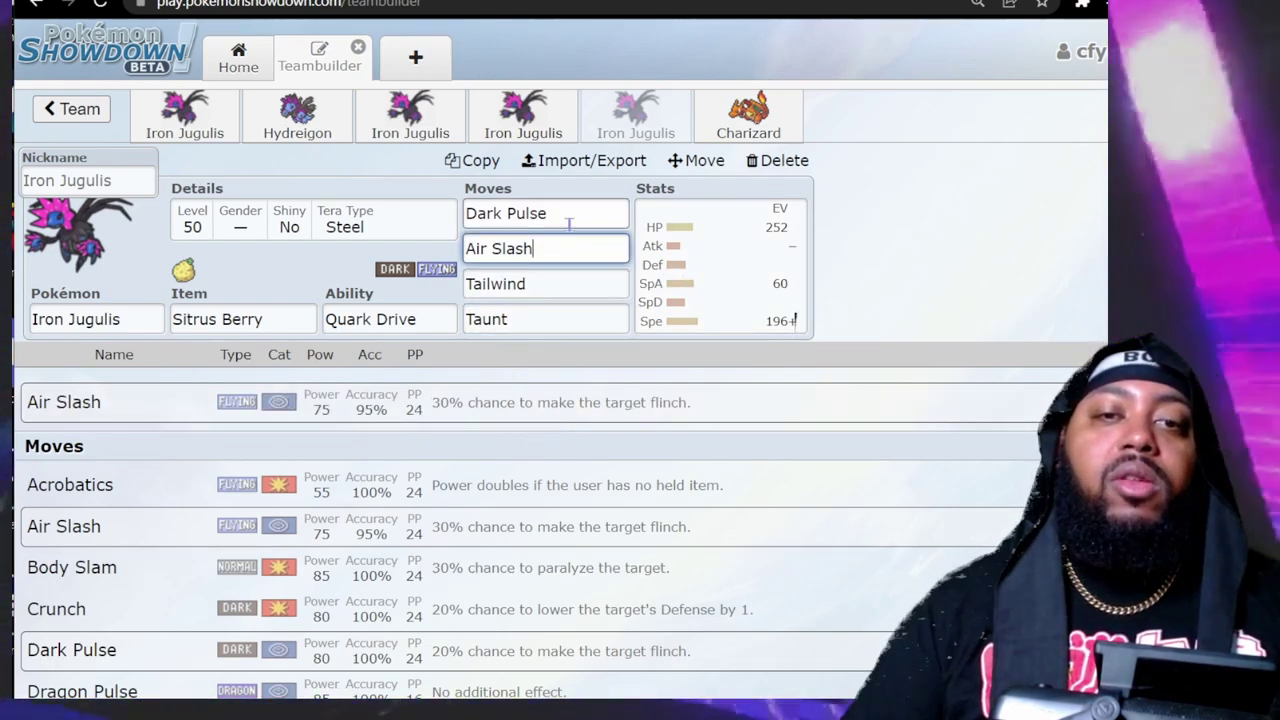
{"action": "left_click", "coordinate": [573, 220]}
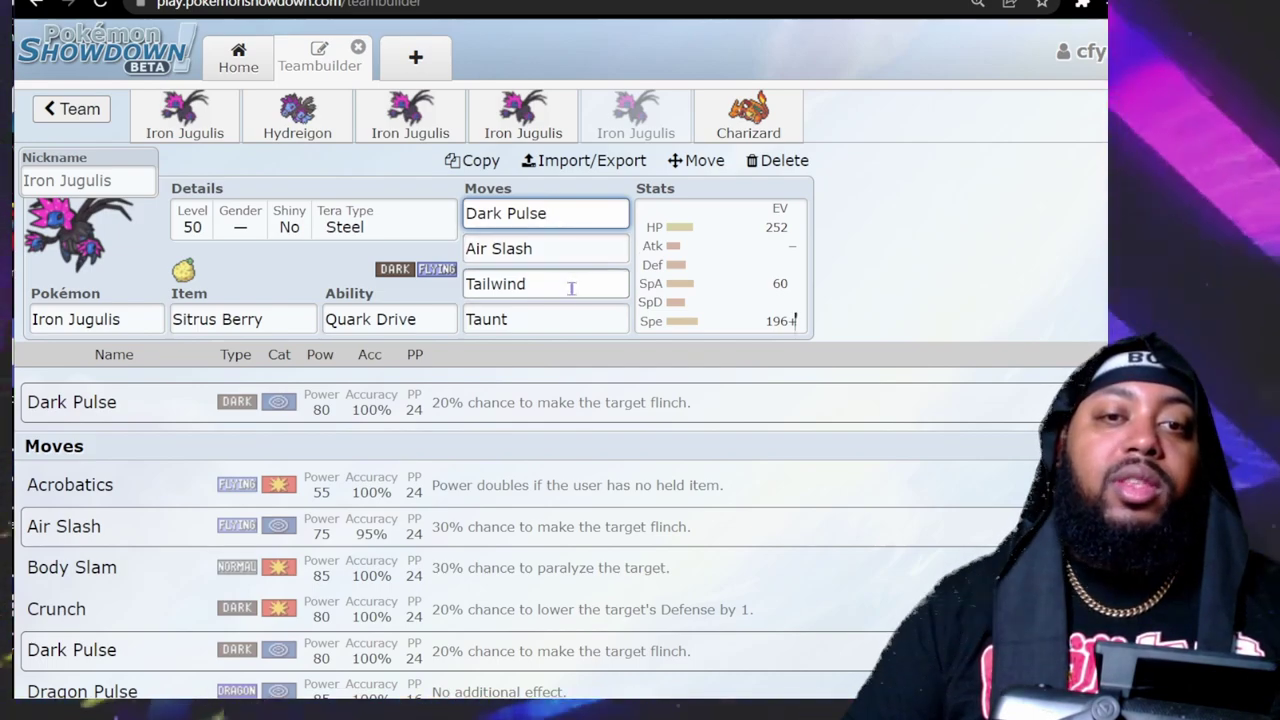
{"action": "left_click", "coordinate": [554, 249]}
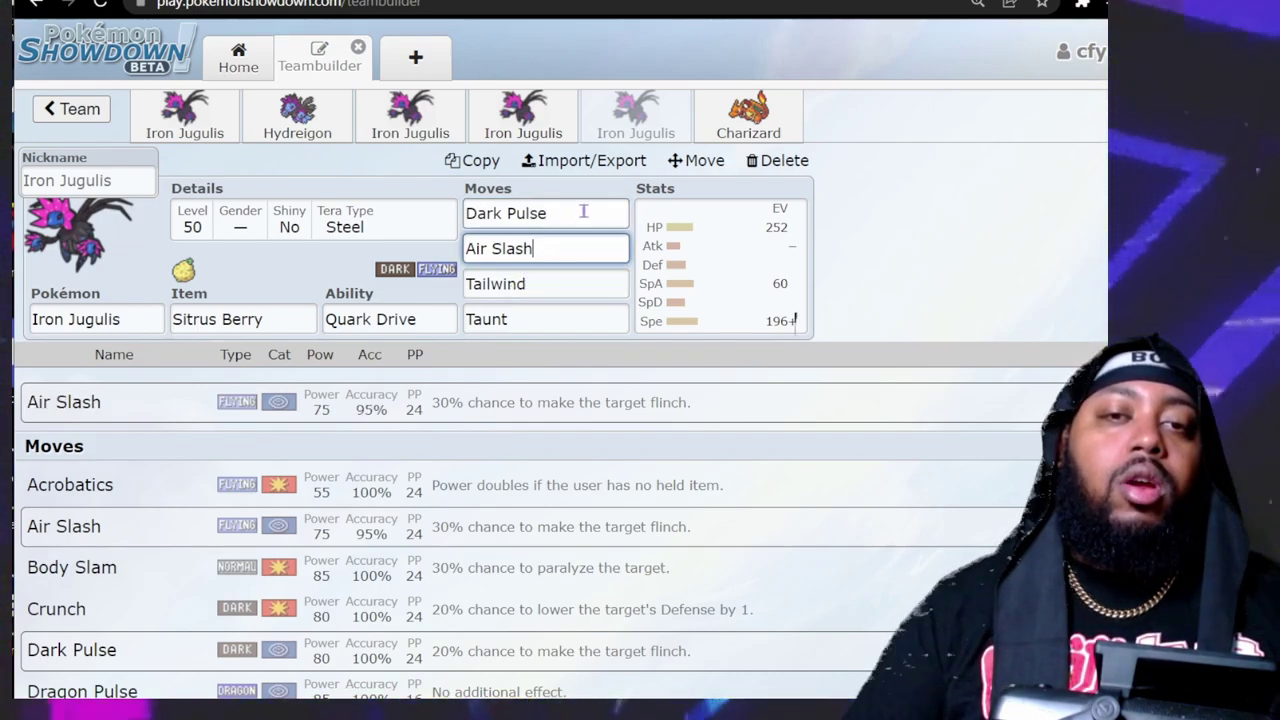
{"action": "left_click", "coordinate": [583, 212]}
{"action": "left_click", "coordinate": [580, 254]}
{"action": "left_click", "coordinate": [590, 212]}
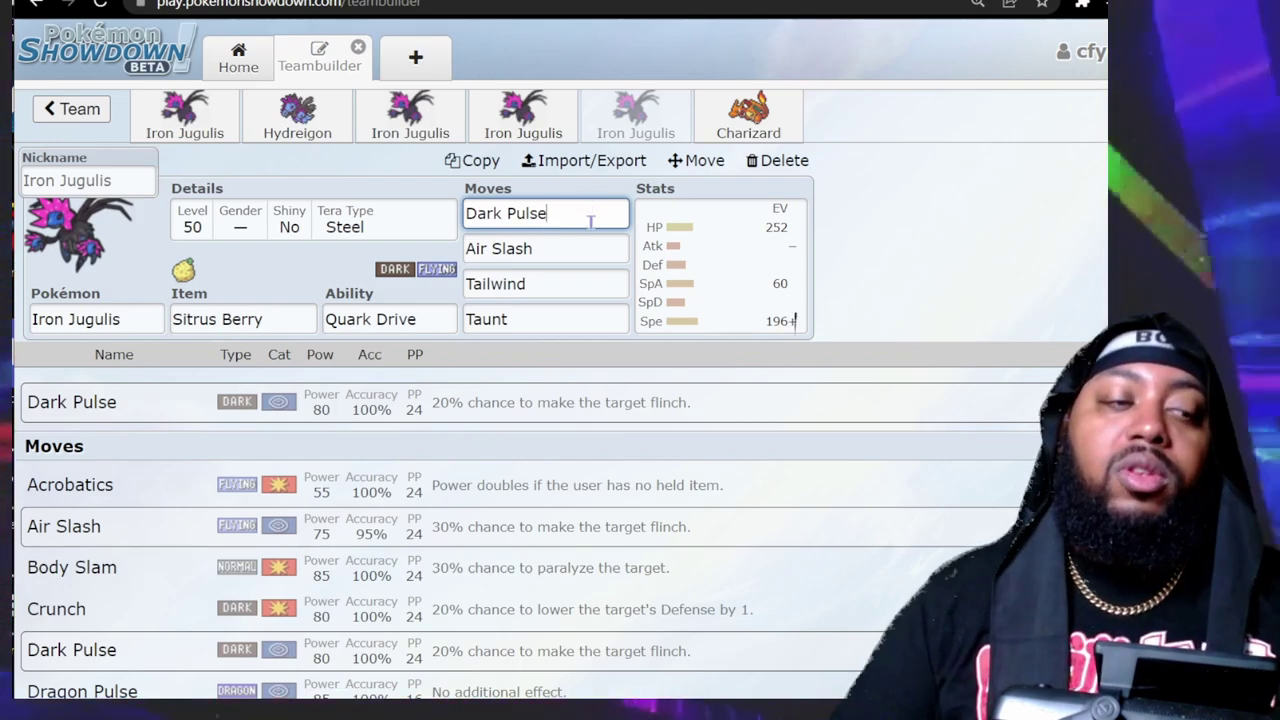
{"action": "left_click", "coordinate": [568, 249]}
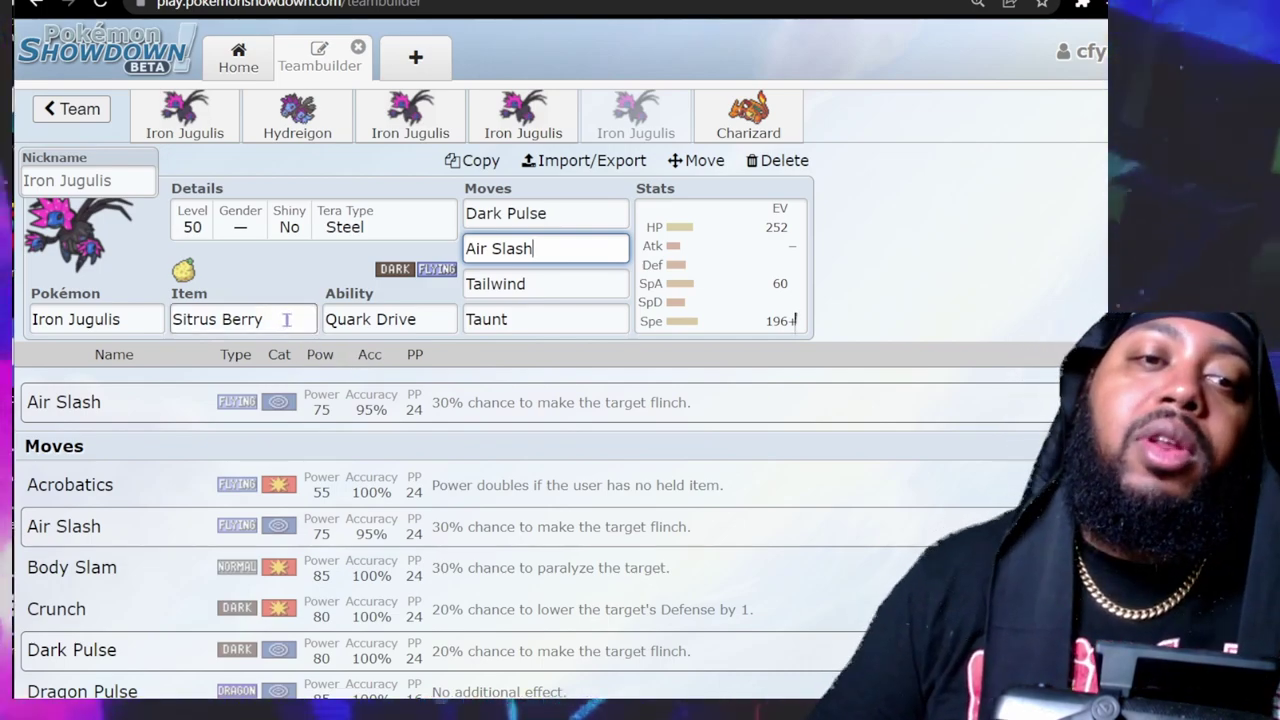
{"action": "left_click", "coordinate": [737, 289]}
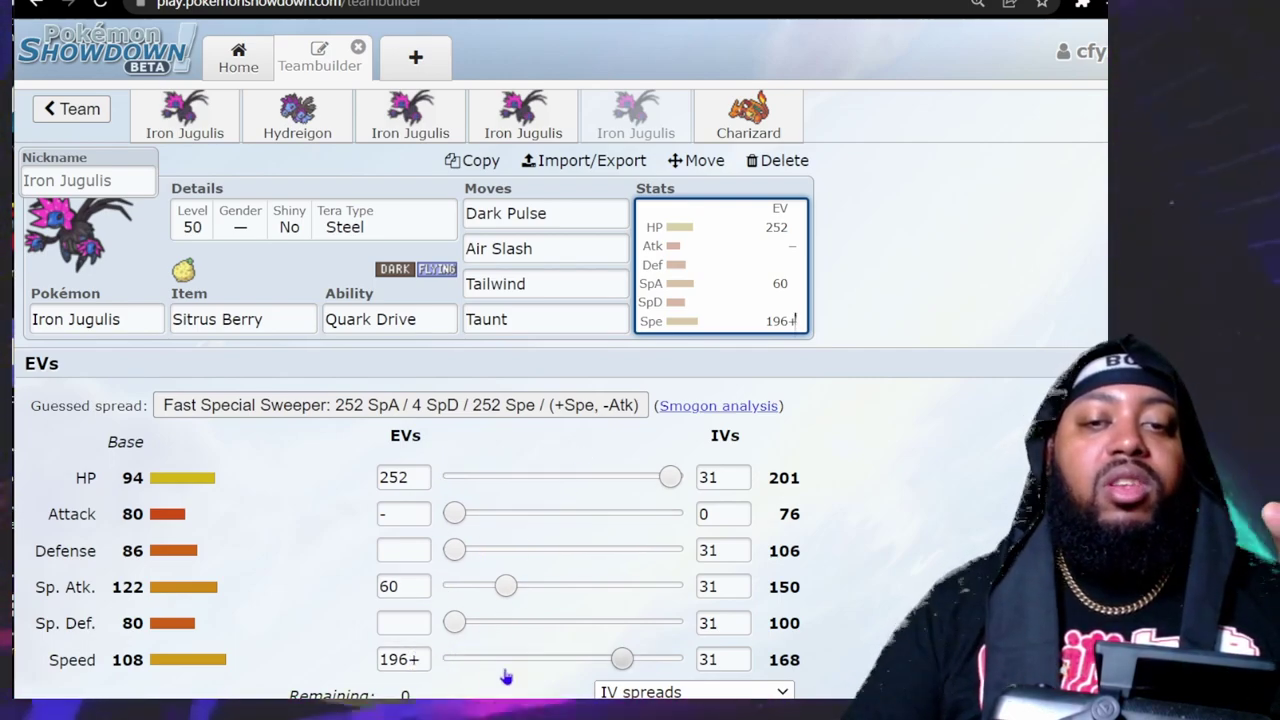
{"action": "left_click", "coordinate": [748, 115]}
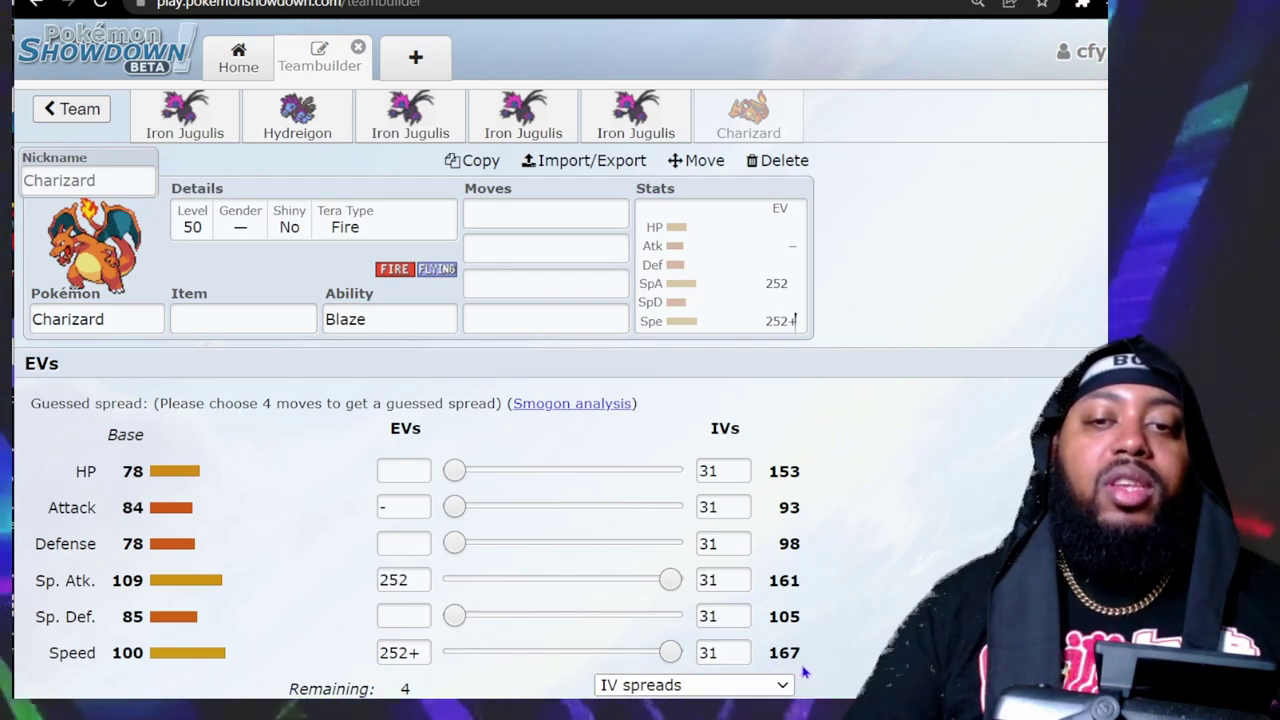
{"action": "left_click", "coordinate": [630, 135]}
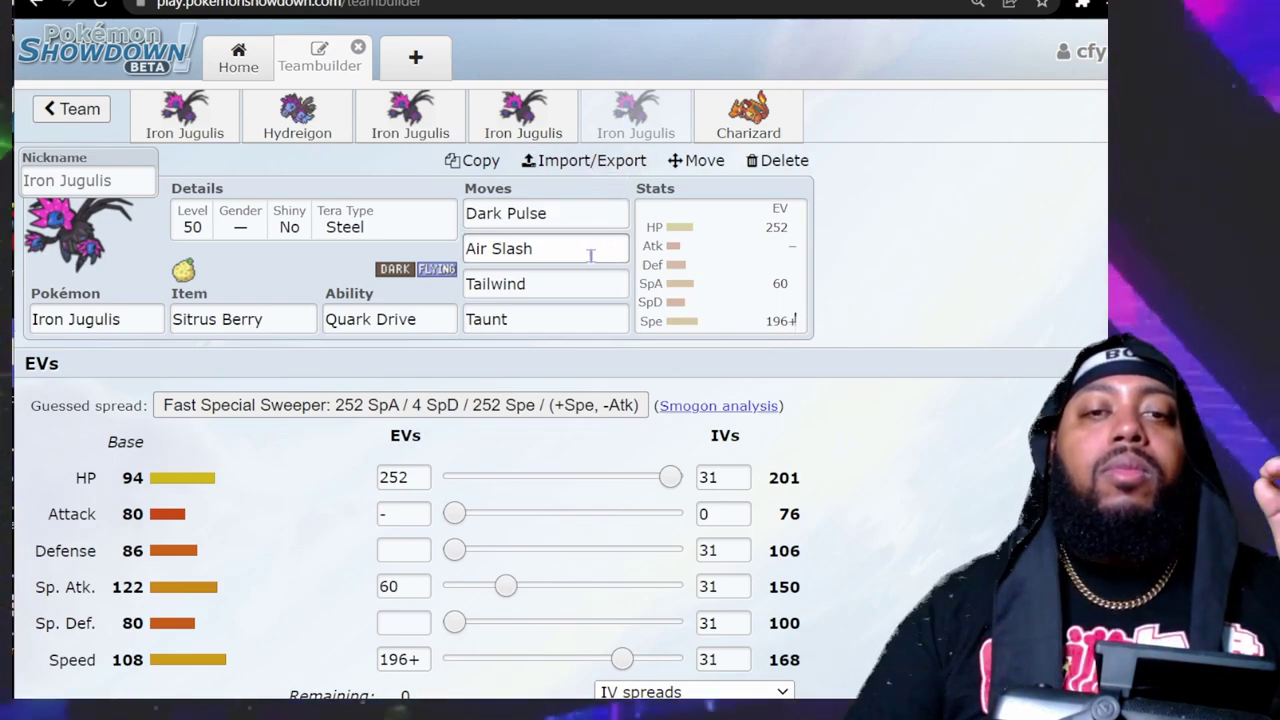
{"action": "left_click", "coordinate": [718, 262]}
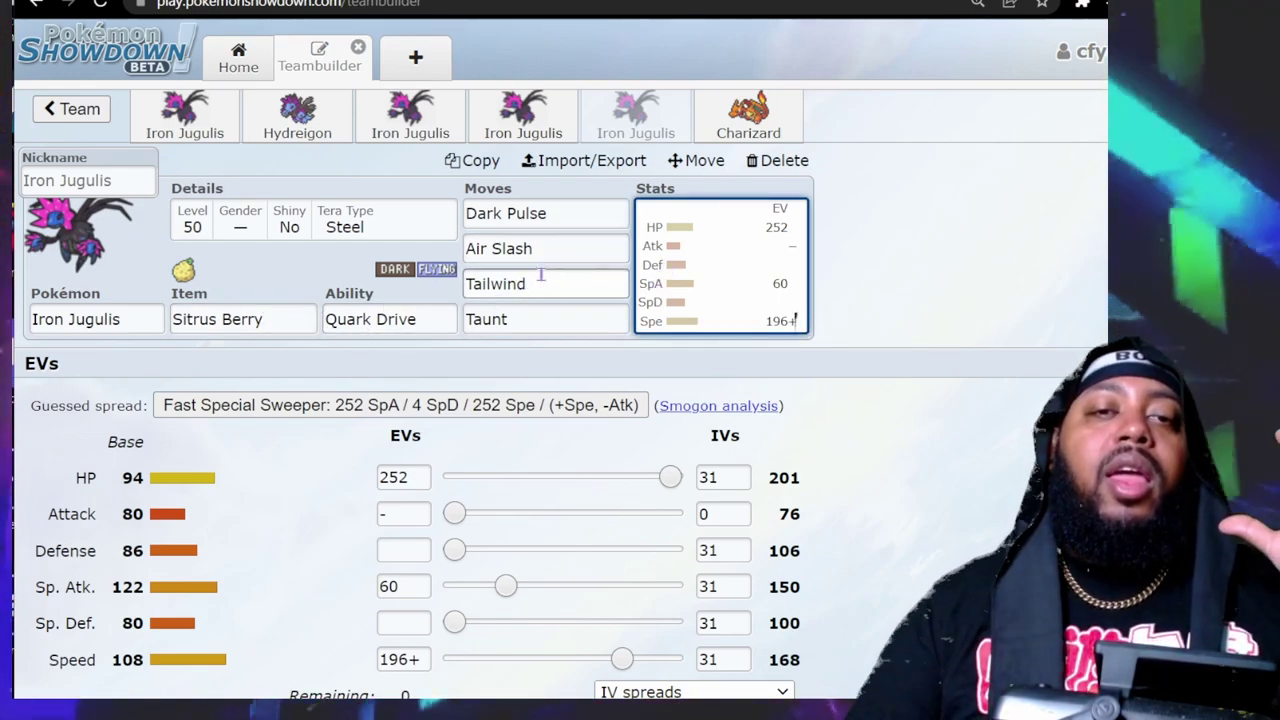
{"action": "left_click", "coordinate": [567, 206]}
{"action": "left_click", "coordinate": [562, 252]}
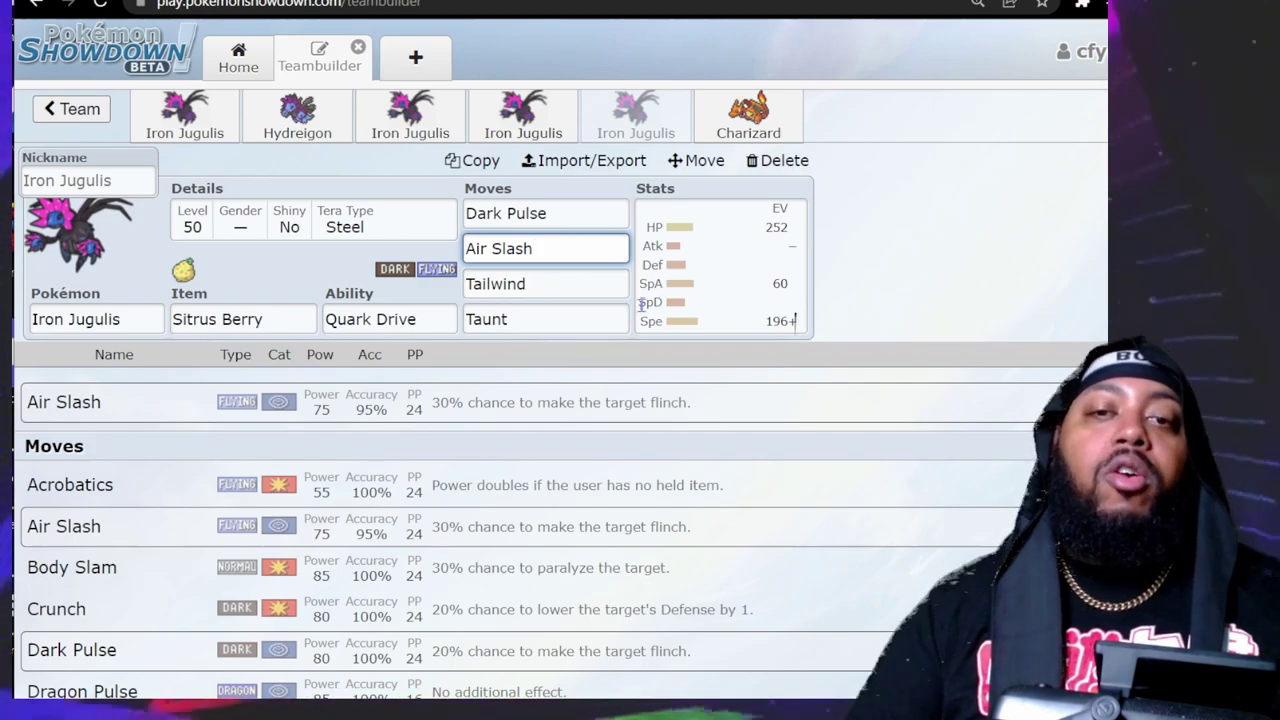
{"action": "left_click", "coordinate": [750, 287]}
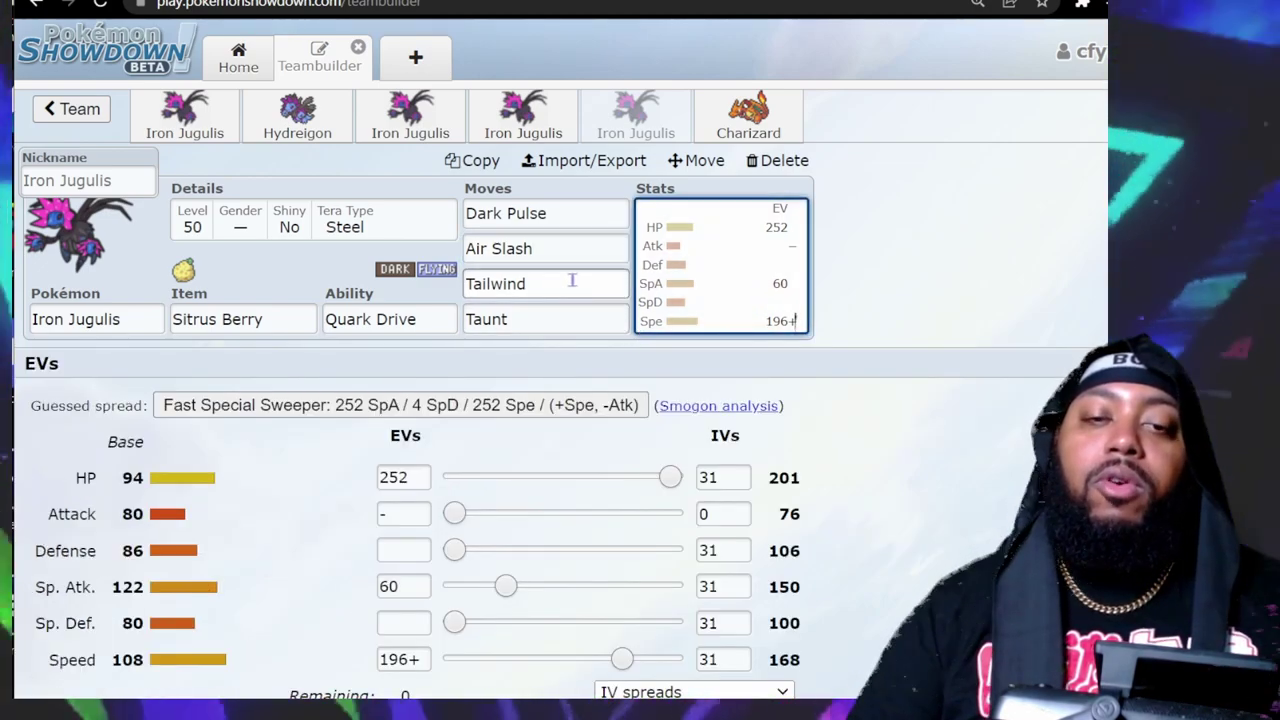
Delete Charizard and add Iron Jugulis to the sixth slot by searching 'iron ju'.
{"action": "left_click", "coordinate": [750, 125]}
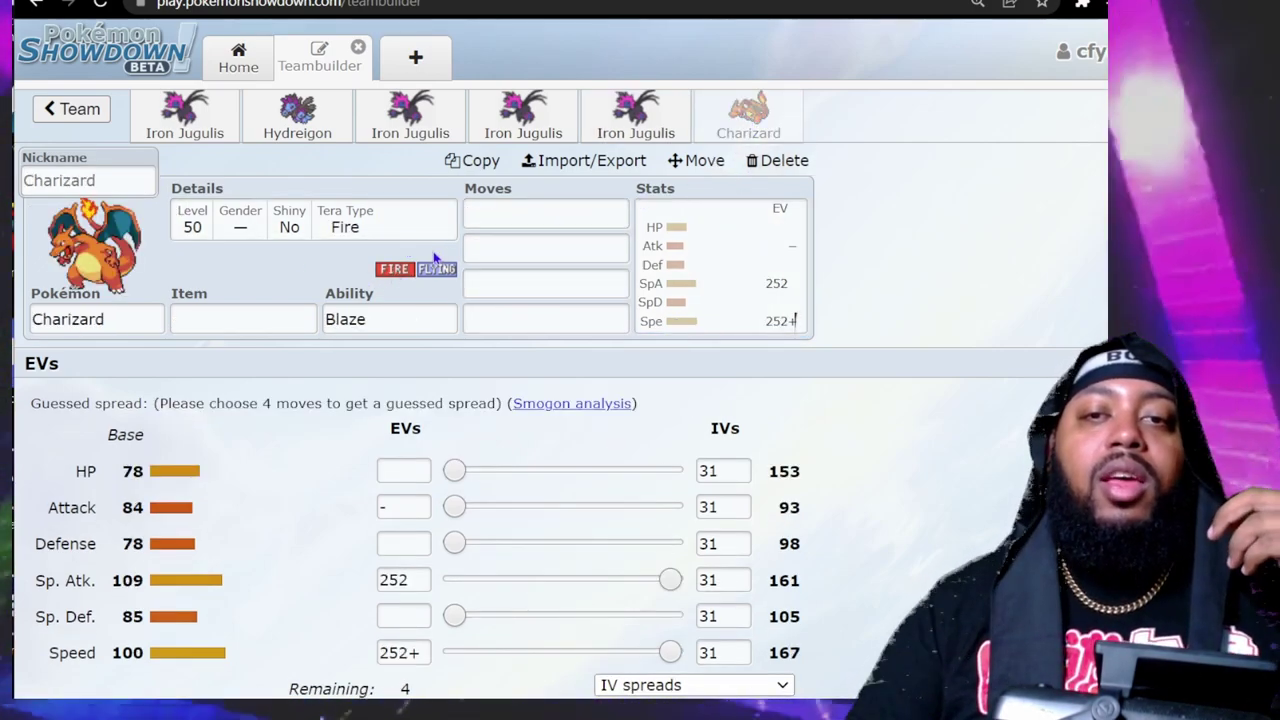
{"action": "left_click", "coordinate": [772, 161]}
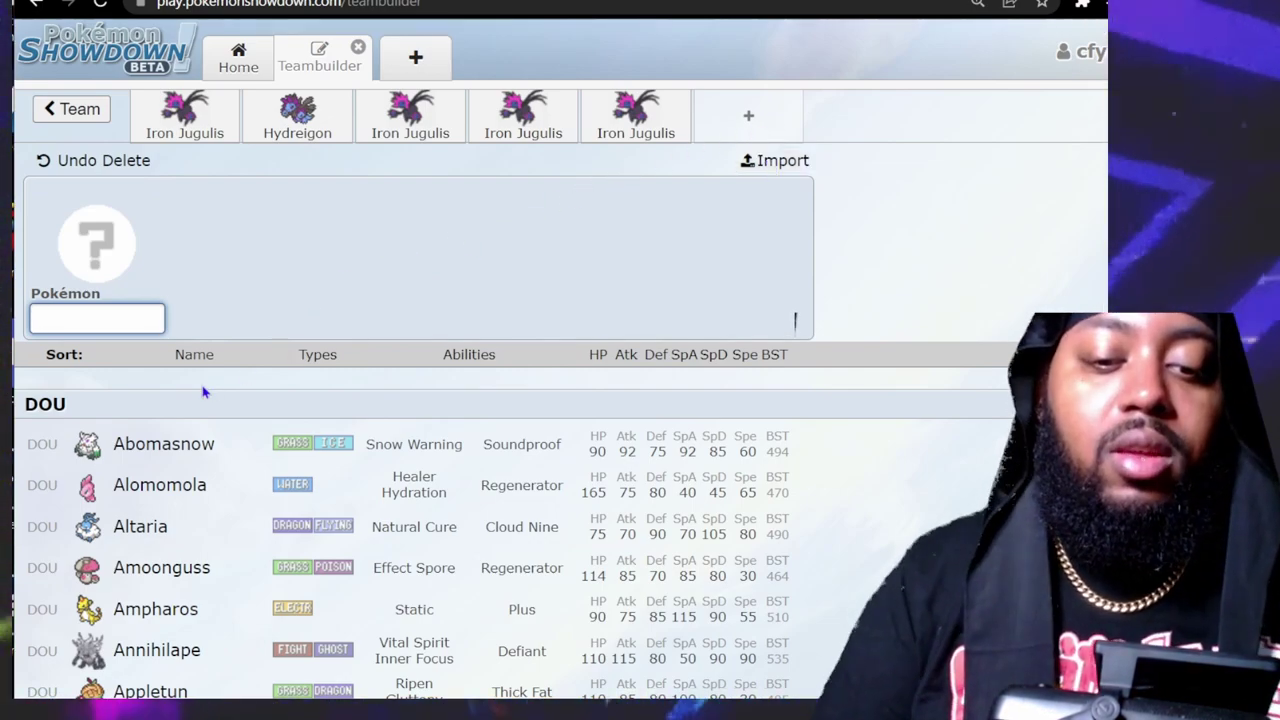
{"action": "type", "text": "iroin ju"}
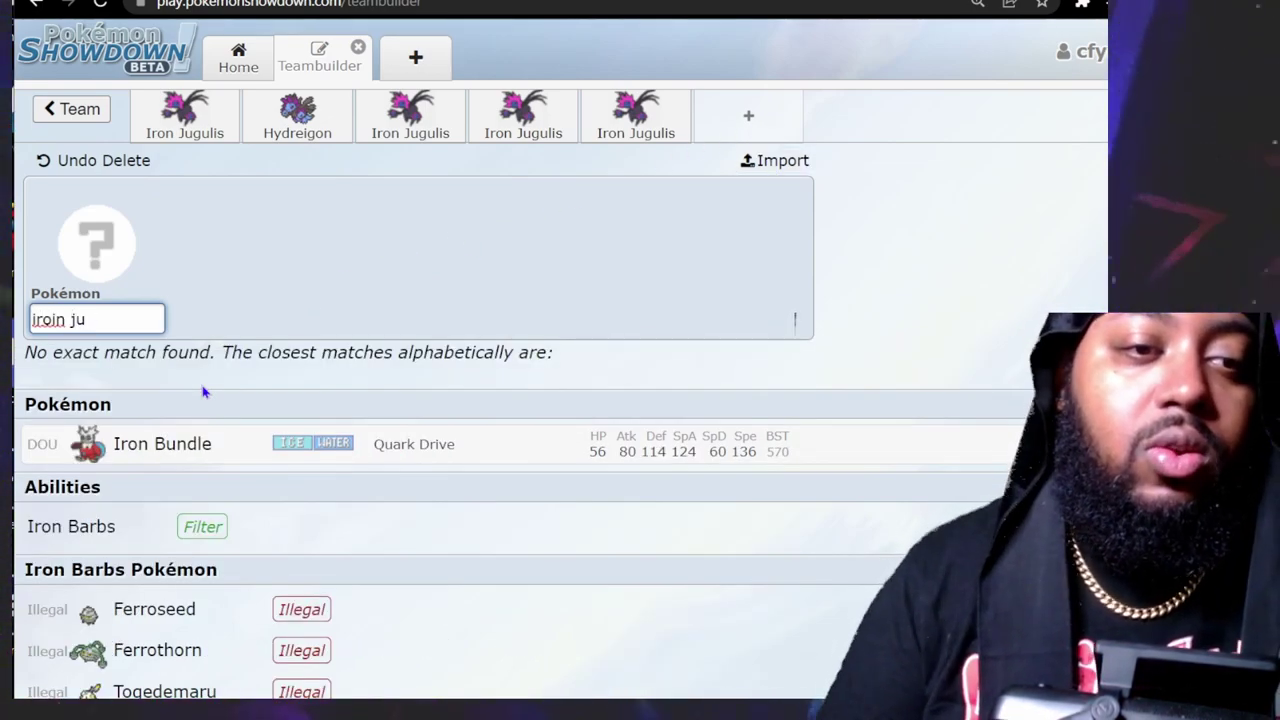
{"action": "key", "text": "BackSpace"}
{"action": "key", "text": "BackSpace"}
{"action": "type", "text": "ro"}
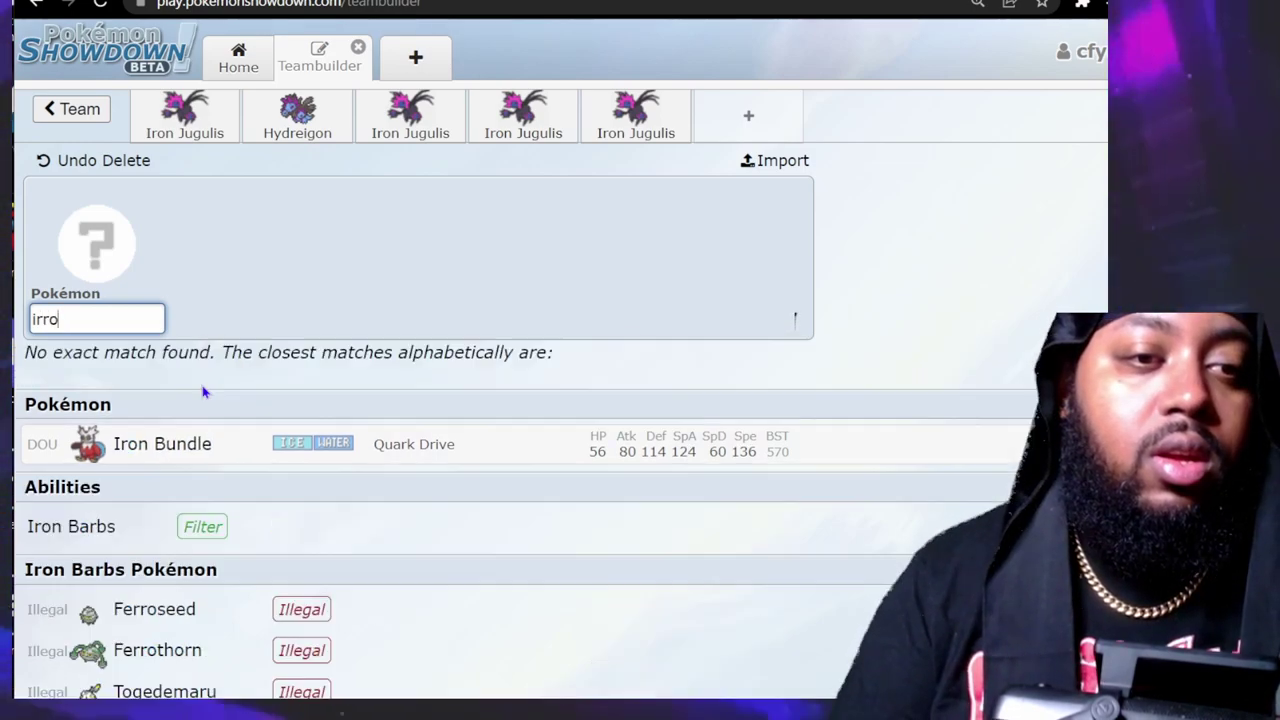
{"action": "key", "text": "BackSpace"}
{"action": "key", "text": "BackSpace"}
{"action": "type", "text": "on ju"}
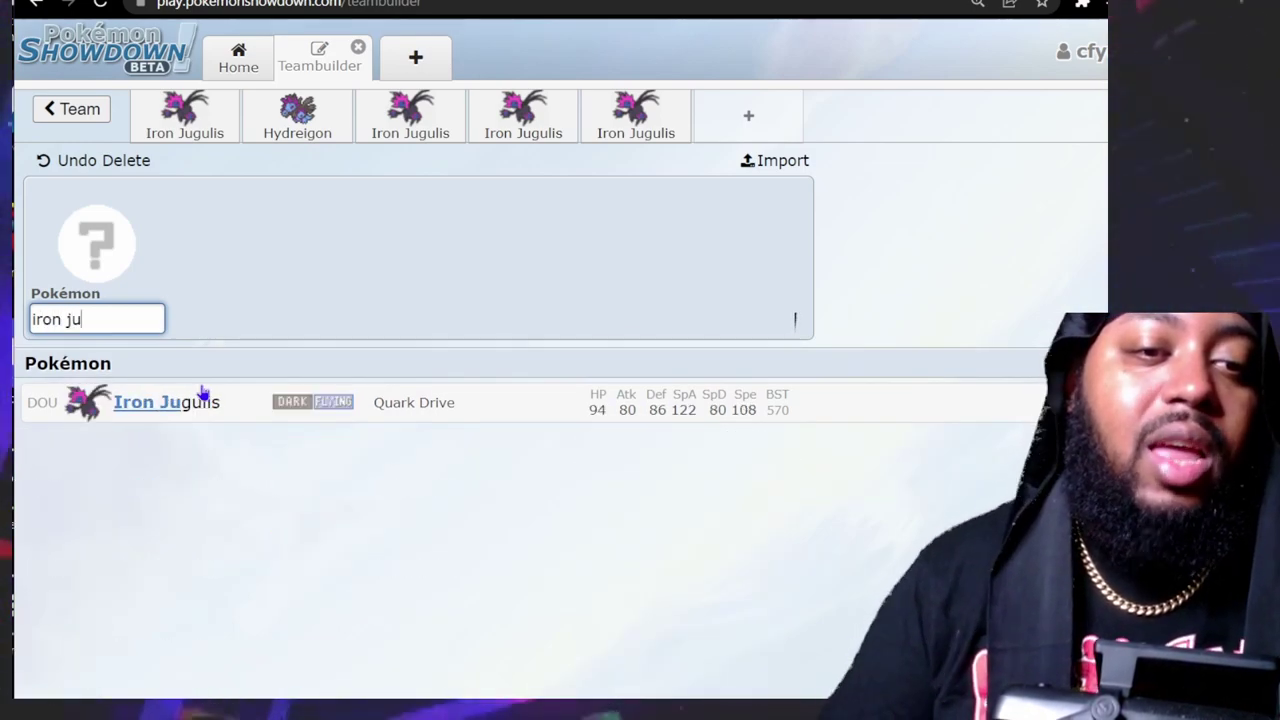
{"action": "key", "text": "Return"}
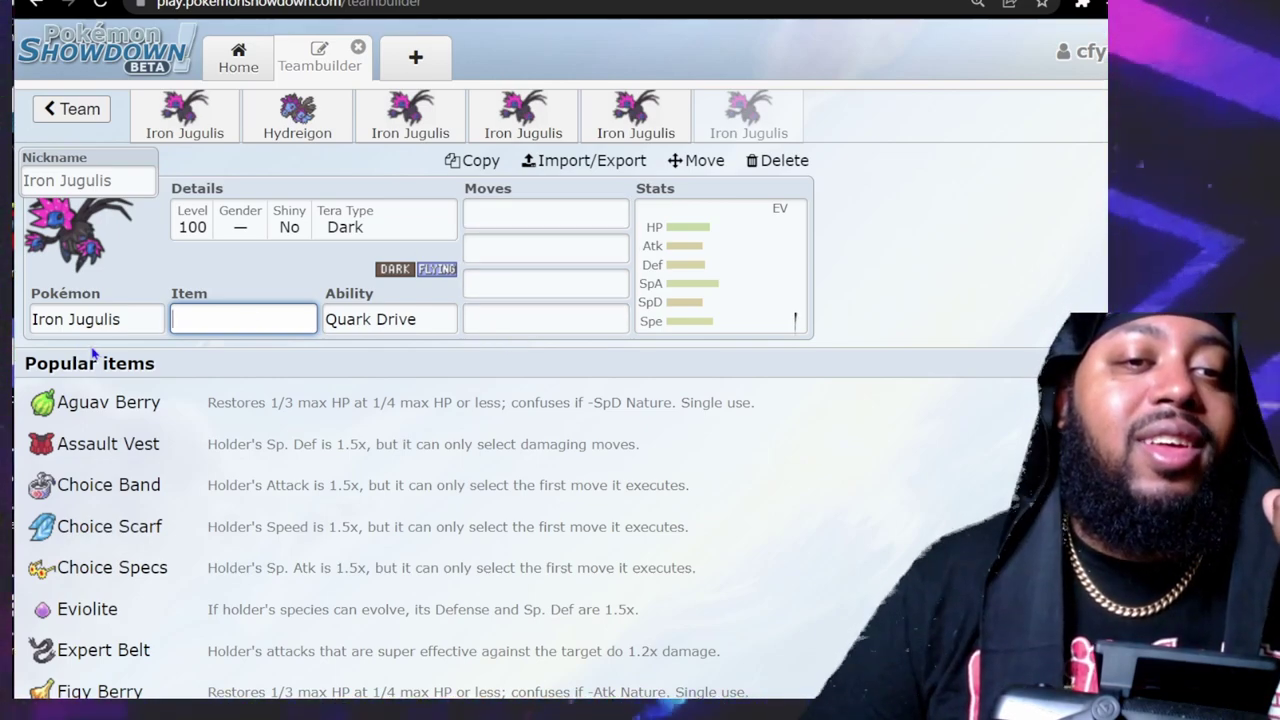
Filter the first move slot's list to Physical moves.
{"action": "left_click", "coordinate": [678, 240]}
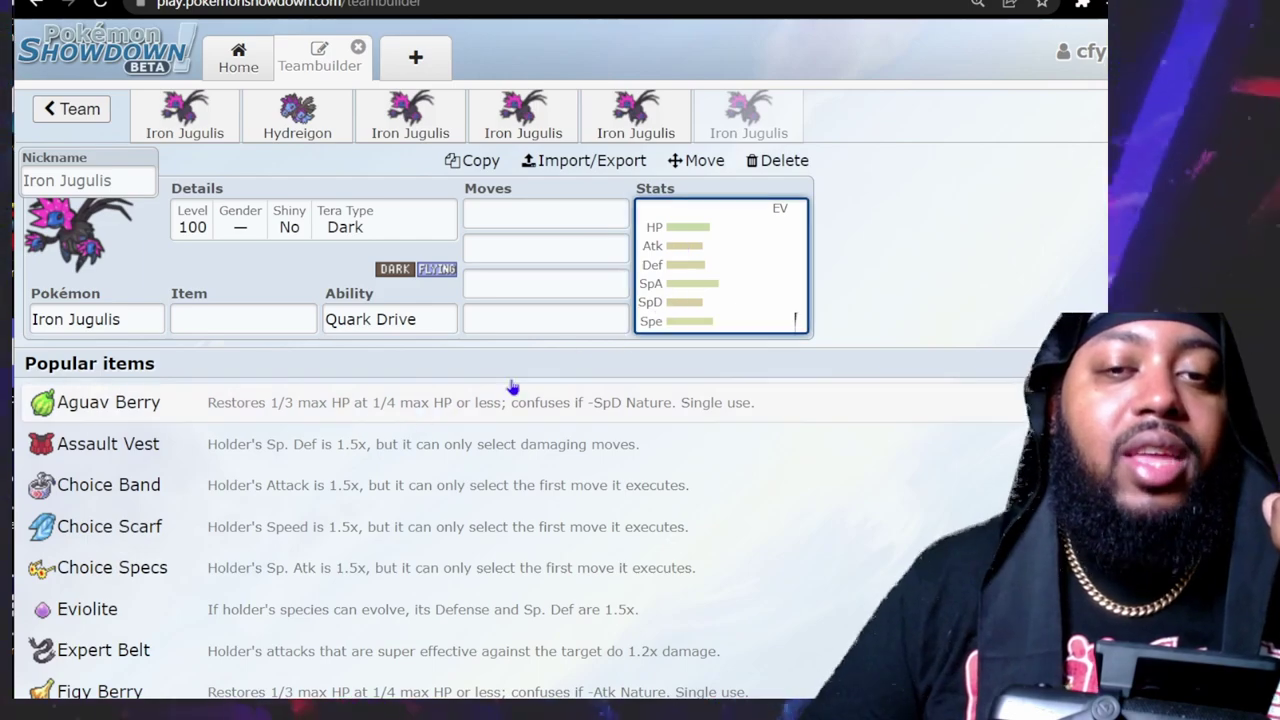
{"action": "left_click", "coordinate": [766, 276]}
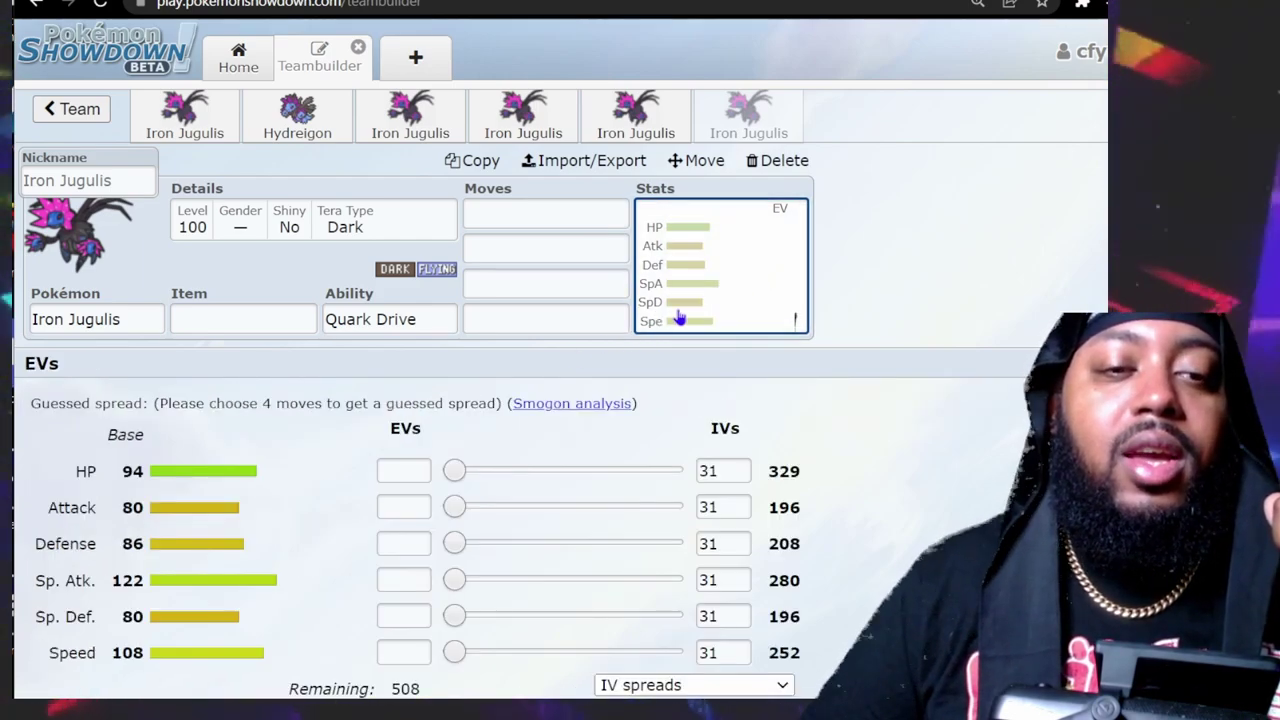
{"action": "left_click", "coordinate": [546, 215]}
{"action": "type", "text": "physci"}
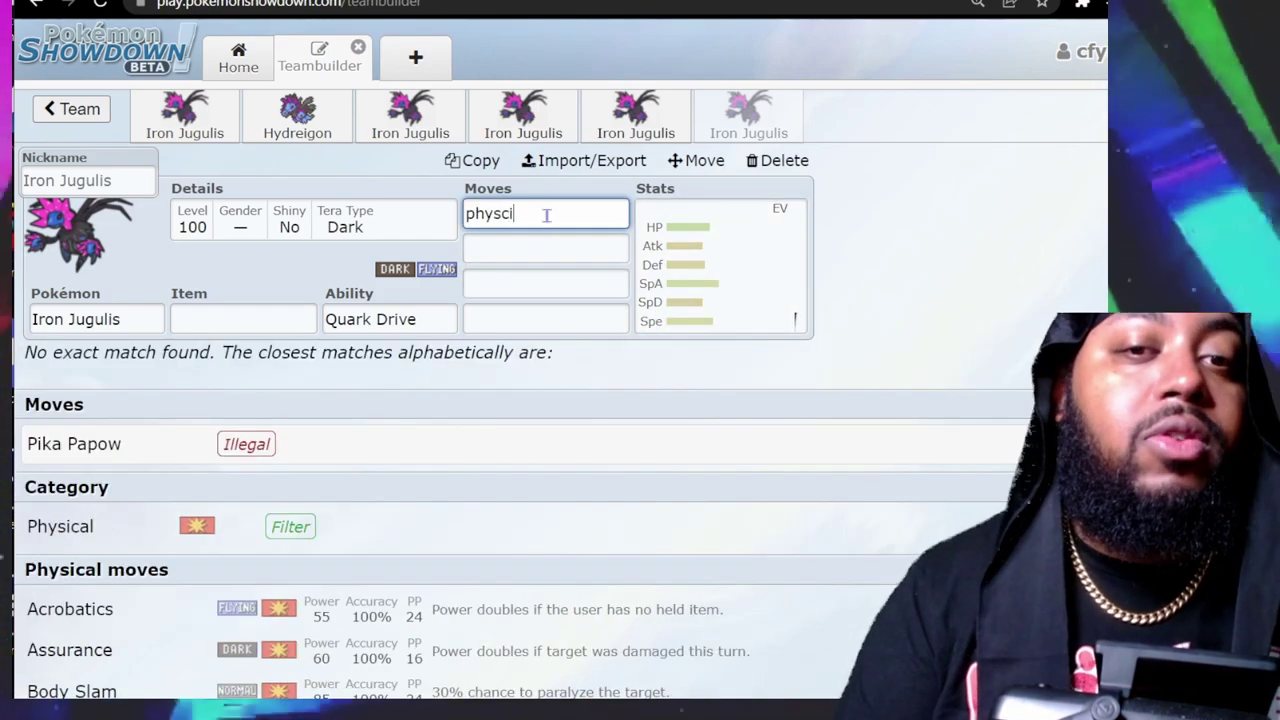
{"action": "type", "text": "al"}
{"action": "key", "text": "BackSpace"}
{"action": "key", "text": "BackSpace"}
{"action": "key", "text": "BackSpace"}
{"action": "key", "text": "BackSpace"}
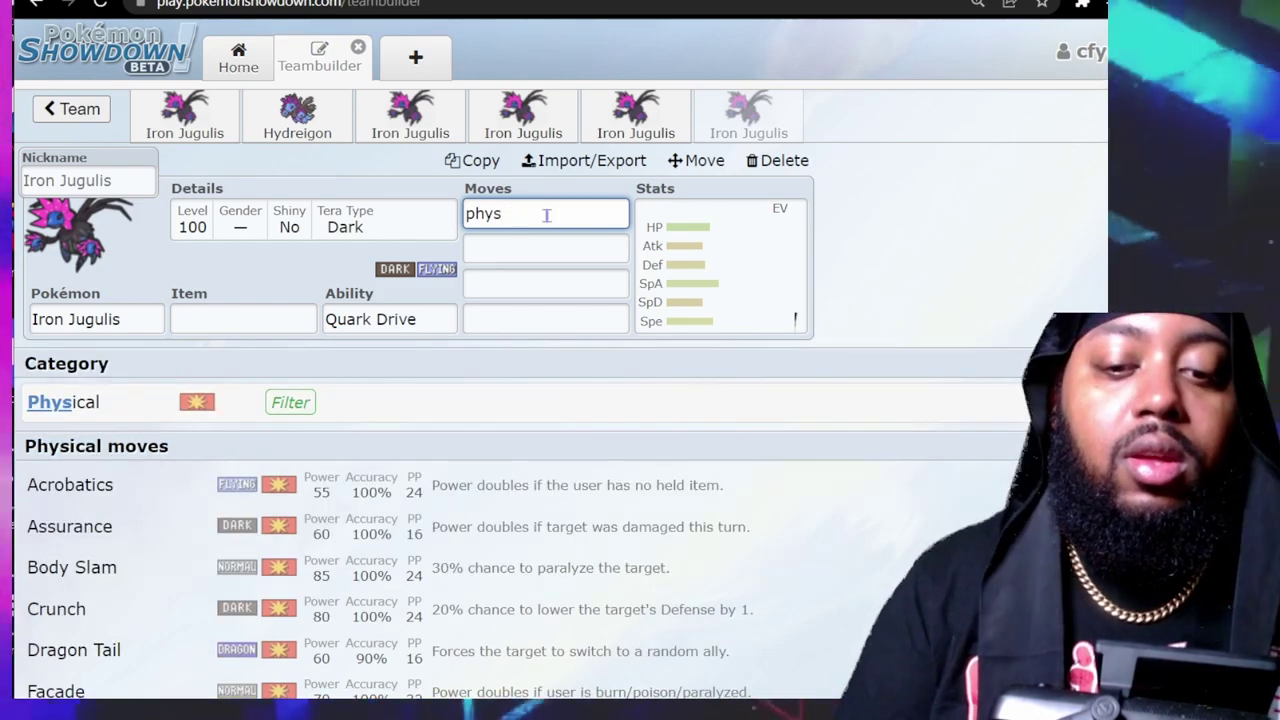
{"action": "type", "text": "ical"}
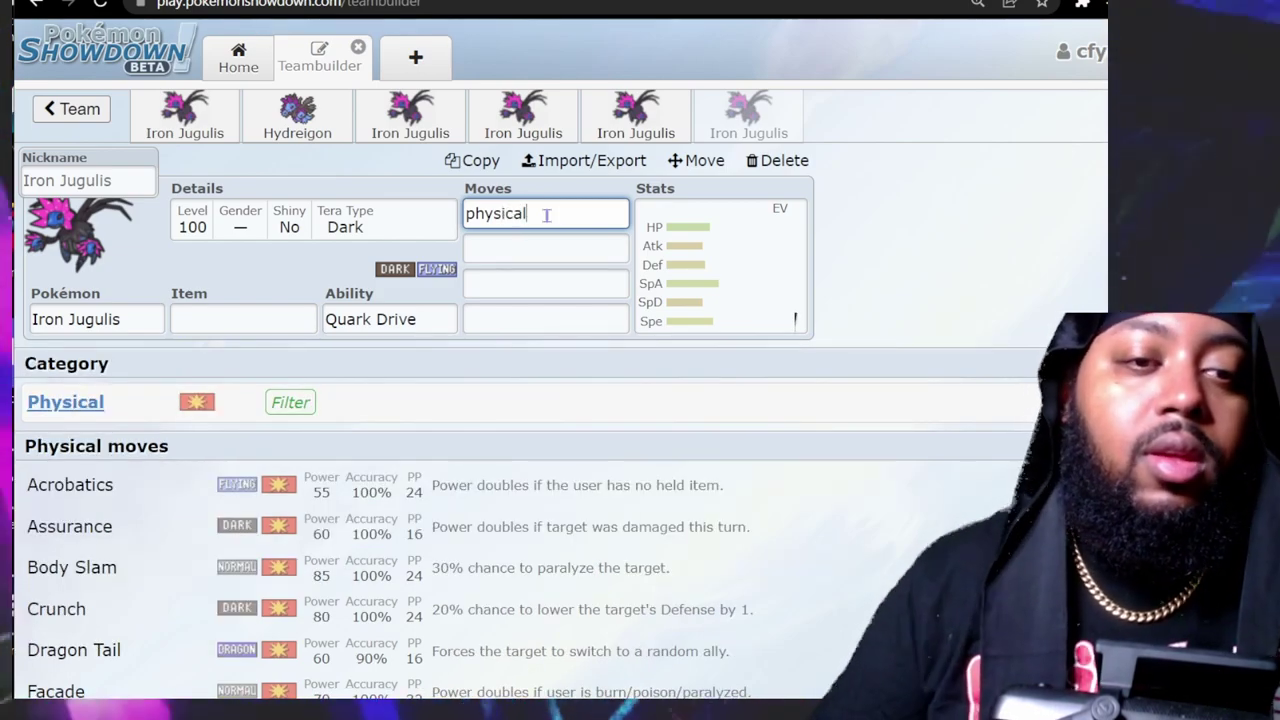
{"action": "left_click", "coordinate": [290, 403]}
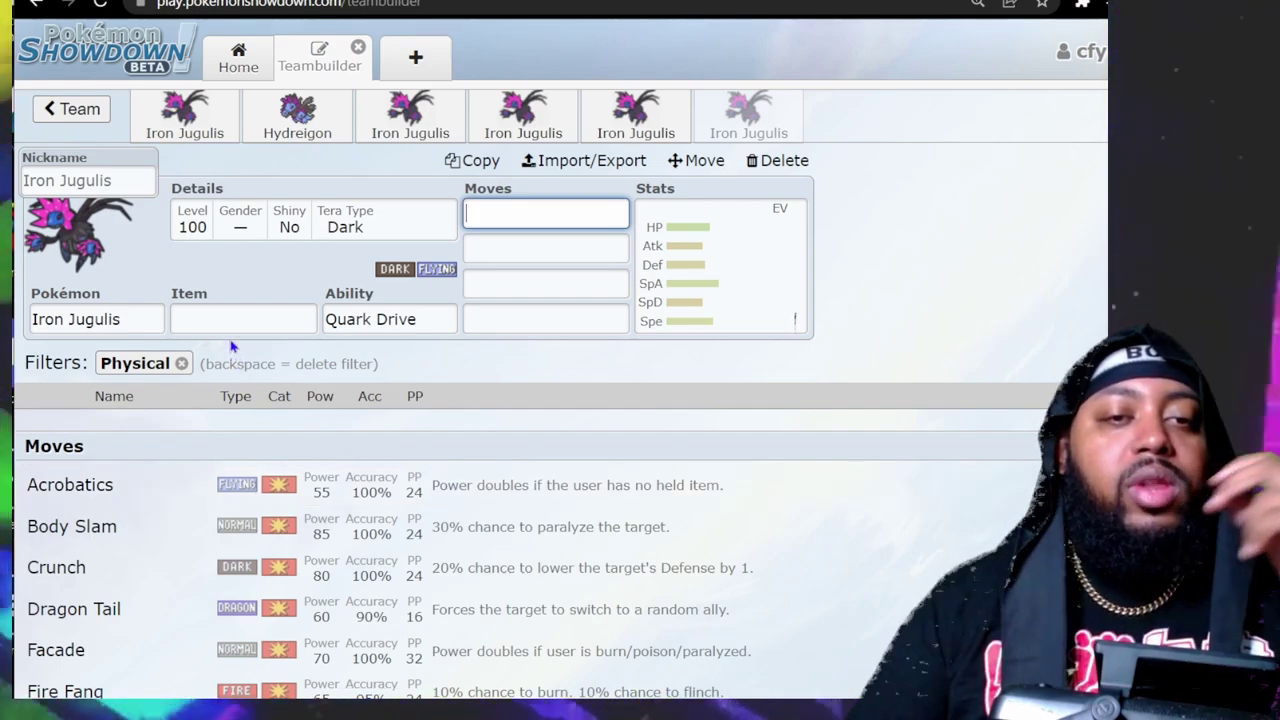
Give Iron Jugulis Booster Energy as its held item and bring up the EV editor.
{"action": "left_click", "coordinate": [236, 321]}
{"action": "type", "text": "booster"}
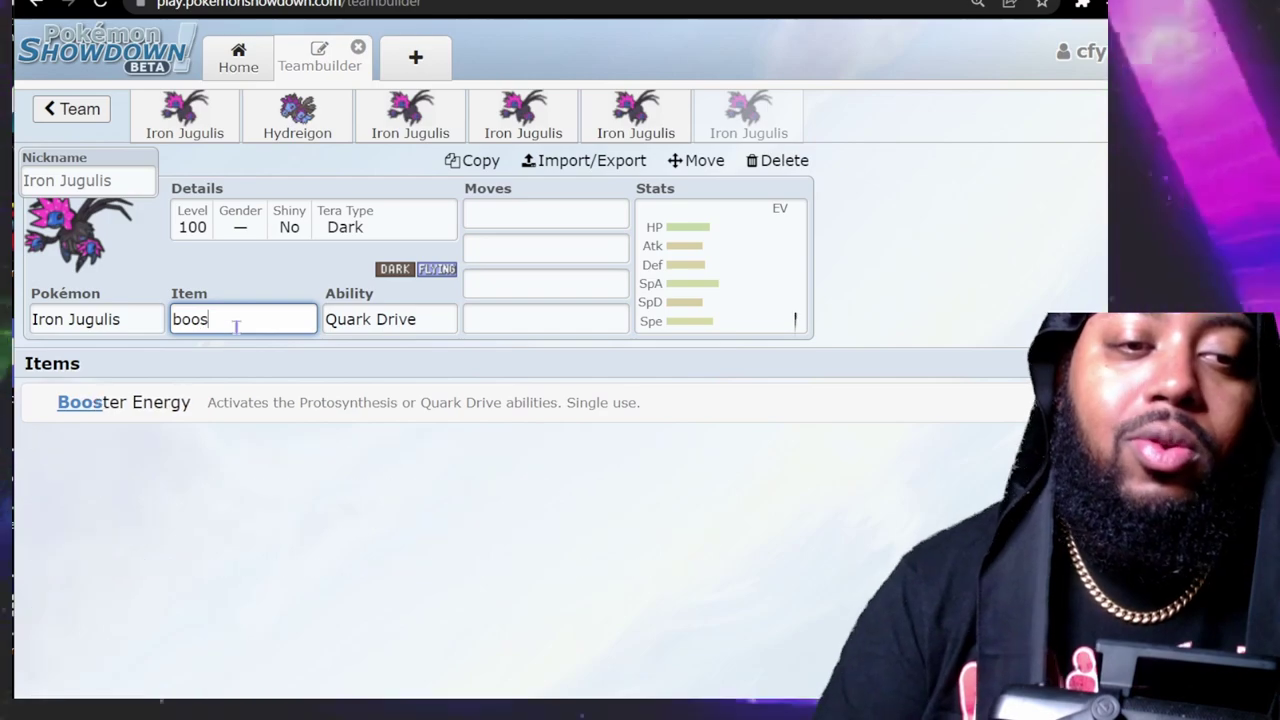
{"action": "left_click", "coordinate": [400, 408]}
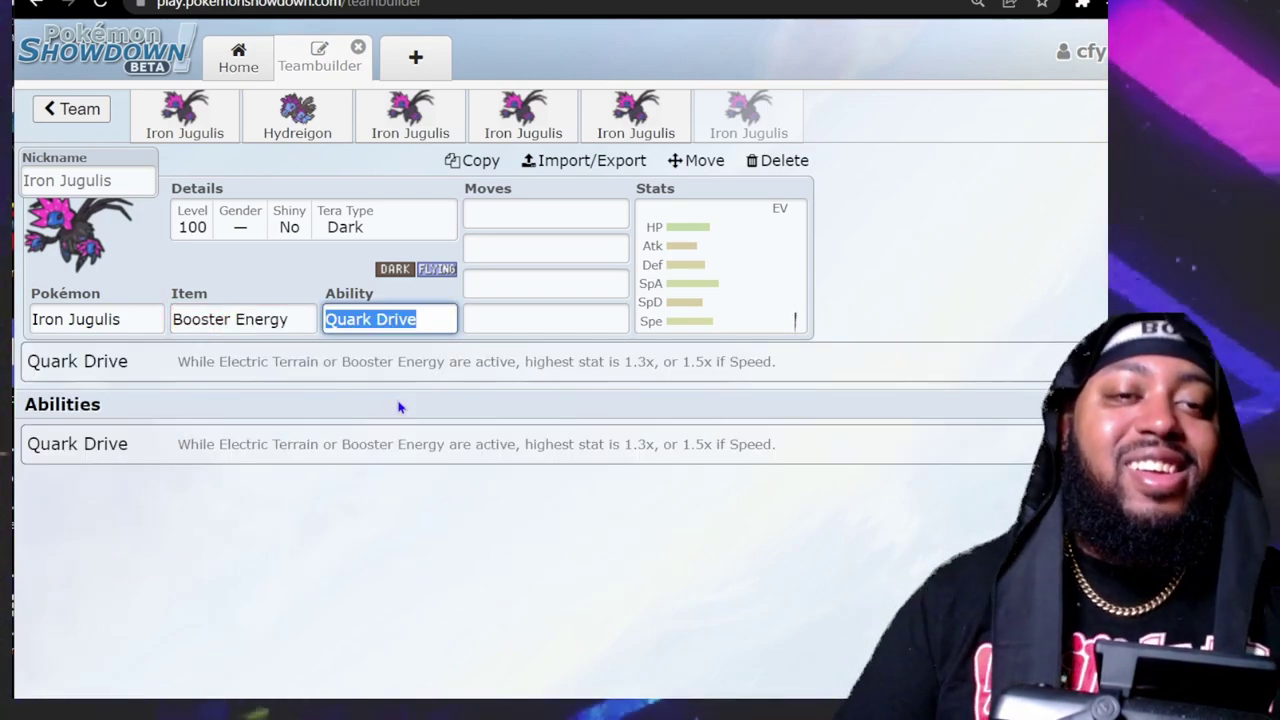
{"action": "left_click", "coordinate": [439, 313]}
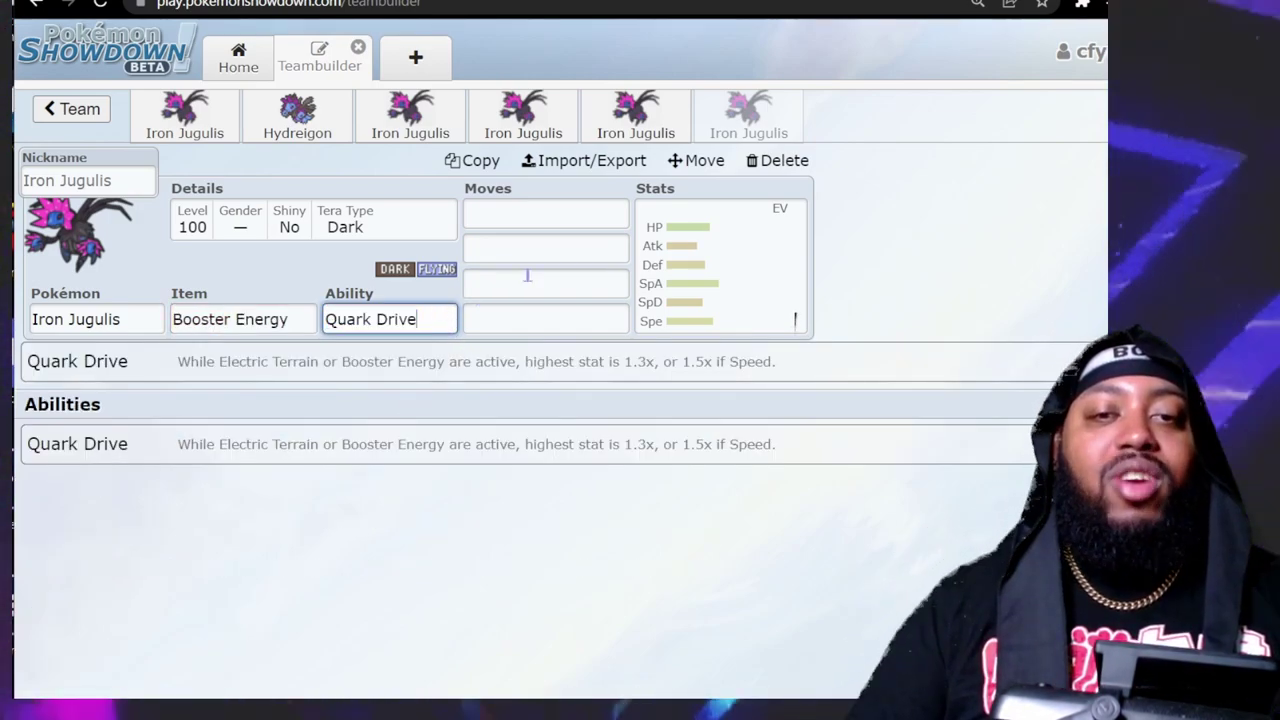
{"action": "left_click", "coordinate": [723, 256]}
{"action": "left_click", "coordinate": [405, 505]}
Enter 252+ Attack EVs and make Speed the nature-lowered stat.
{"action": "type", "text": "252"}
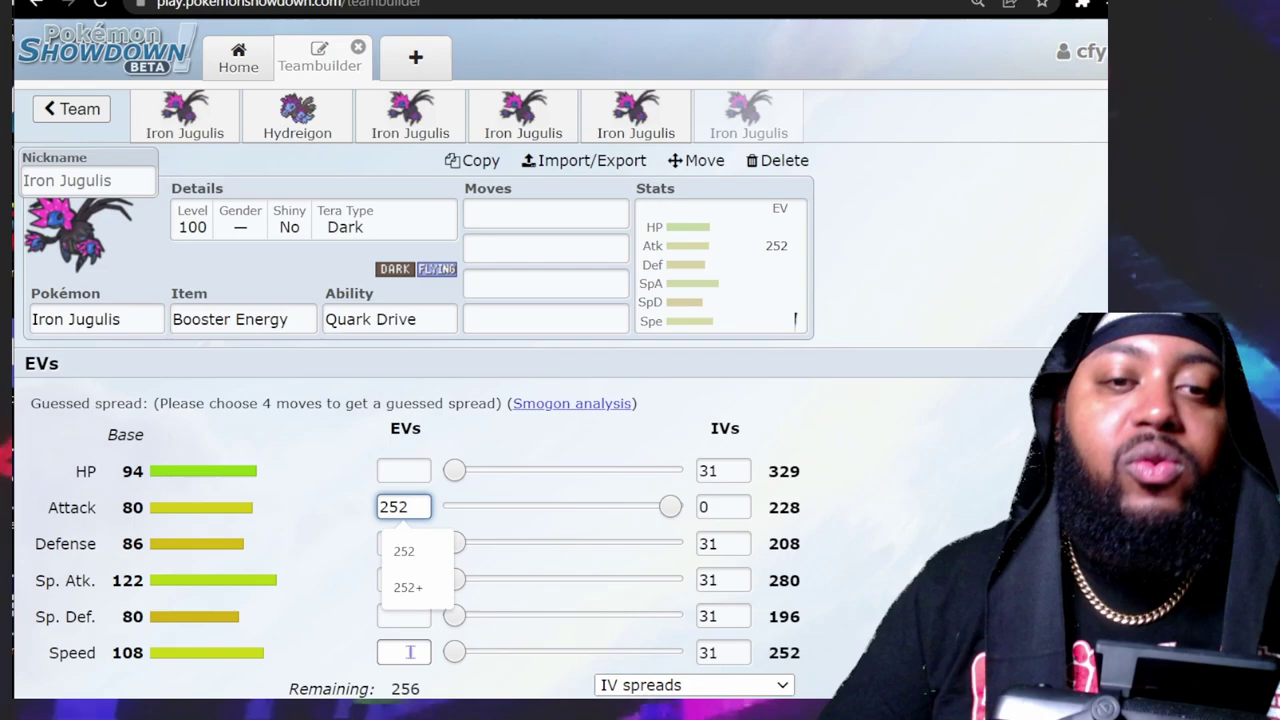
{"action": "left_click", "coordinate": [410, 652]}
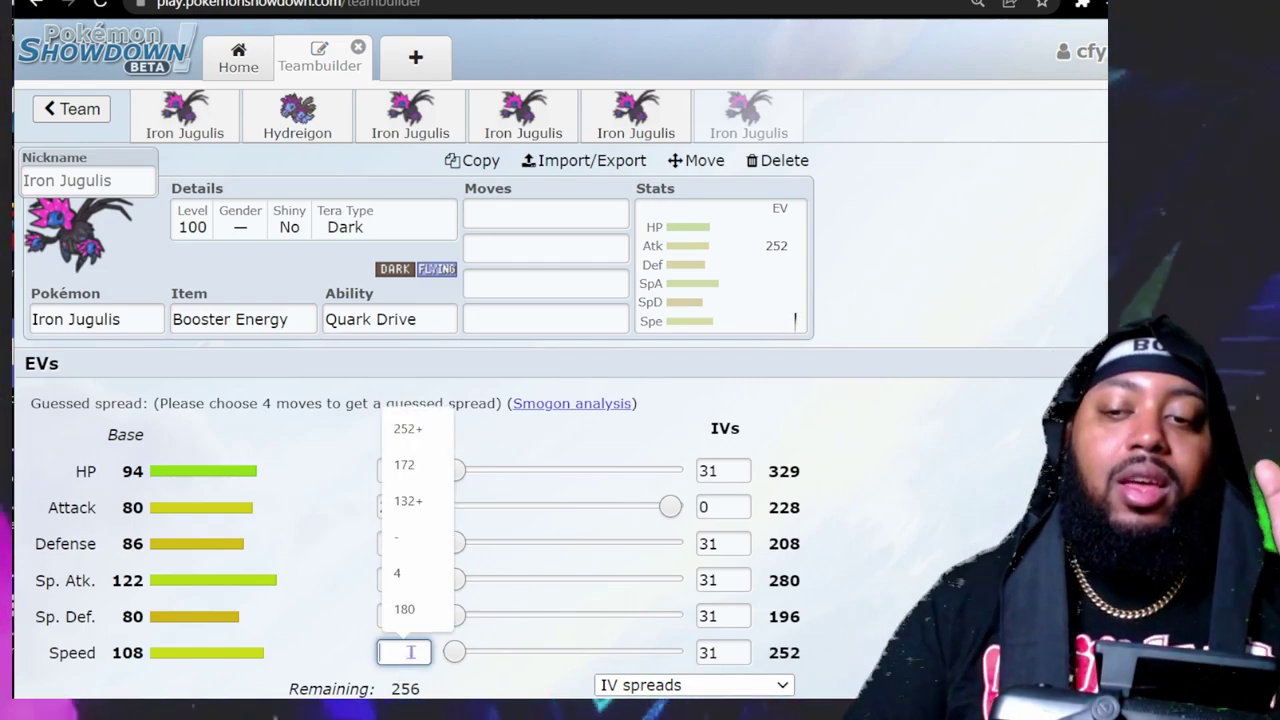
{"action": "type", "text": "-"}
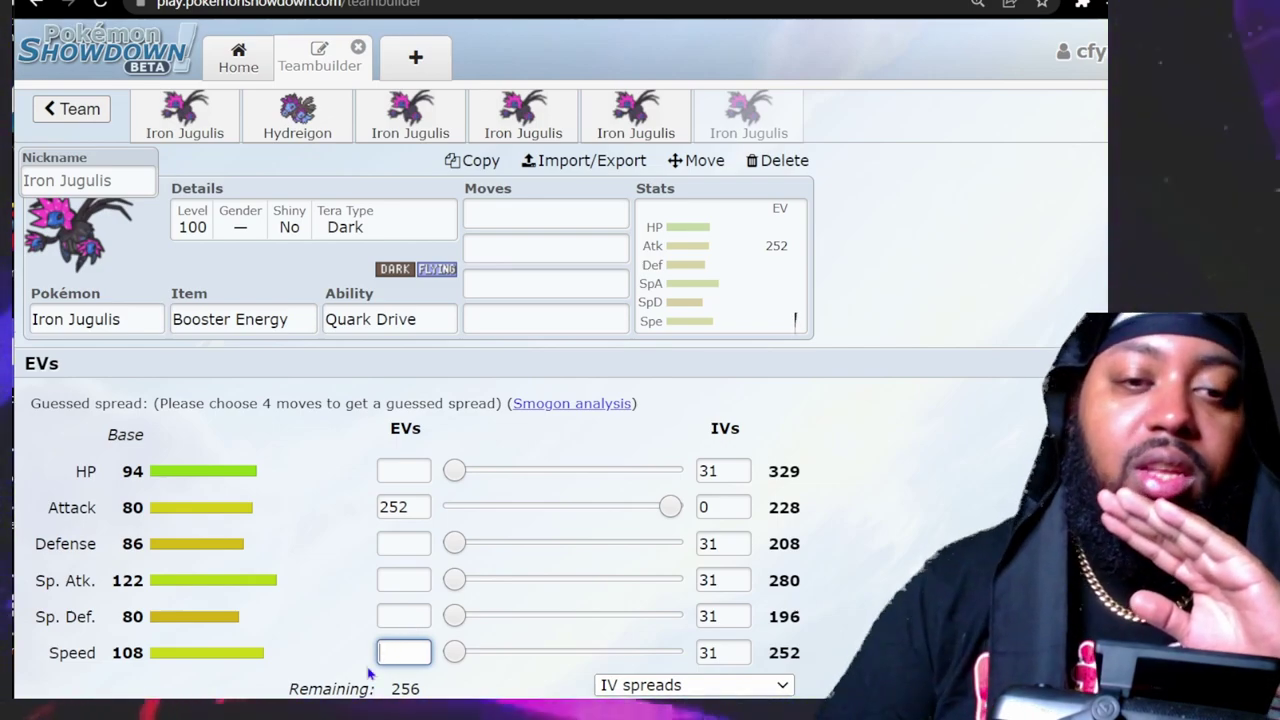
{"action": "left_click", "coordinate": [422, 507]}
{"action": "type", "text": "+"}
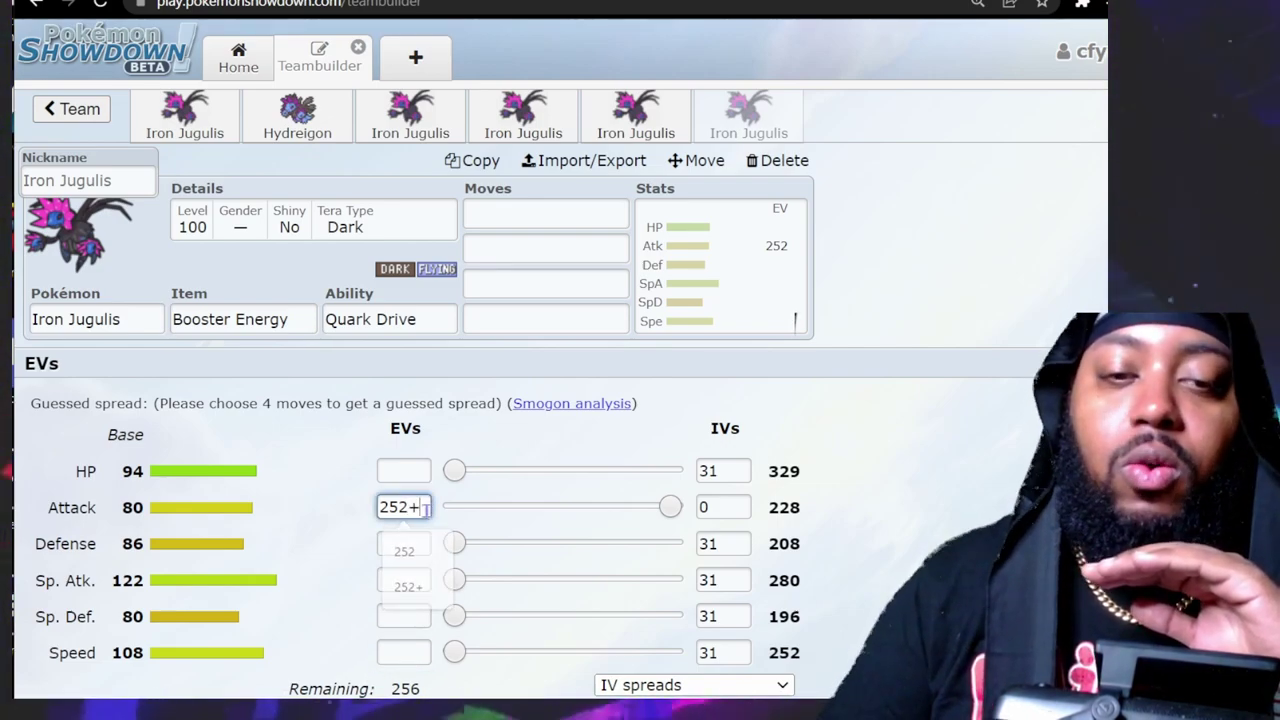
{"action": "left_click", "coordinate": [420, 576]}
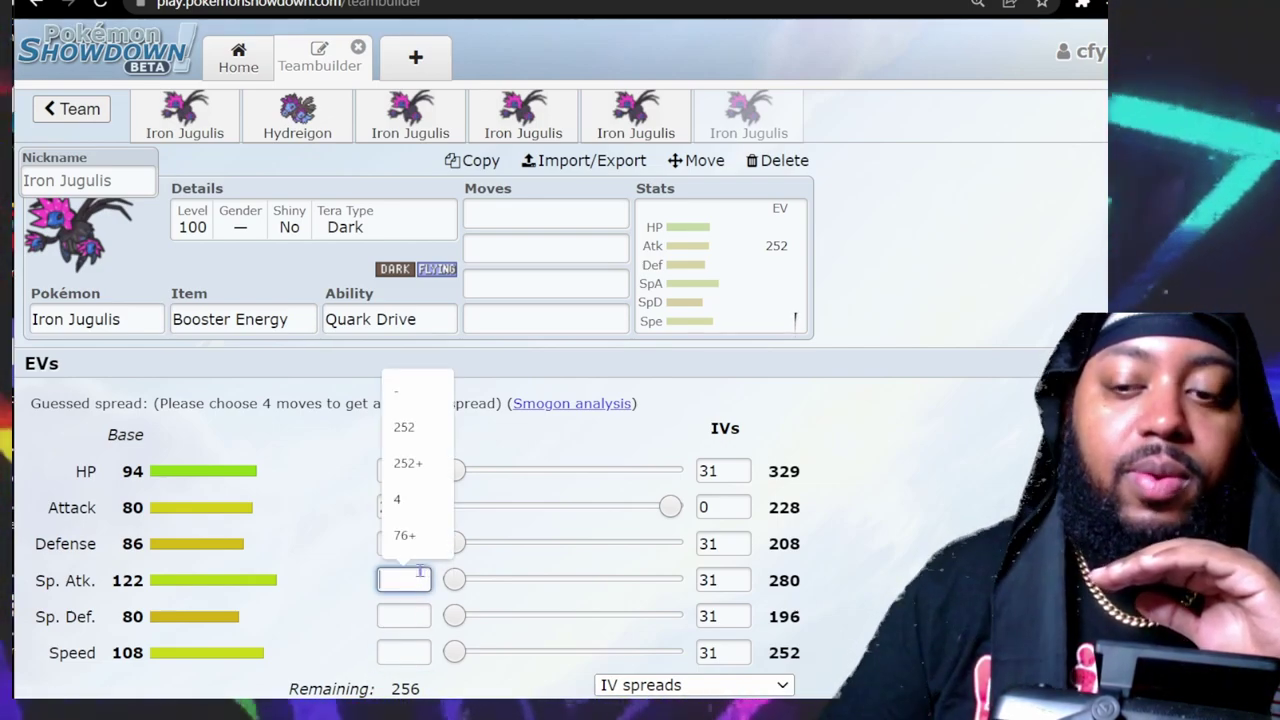
{"action": "type", "text": "-"}
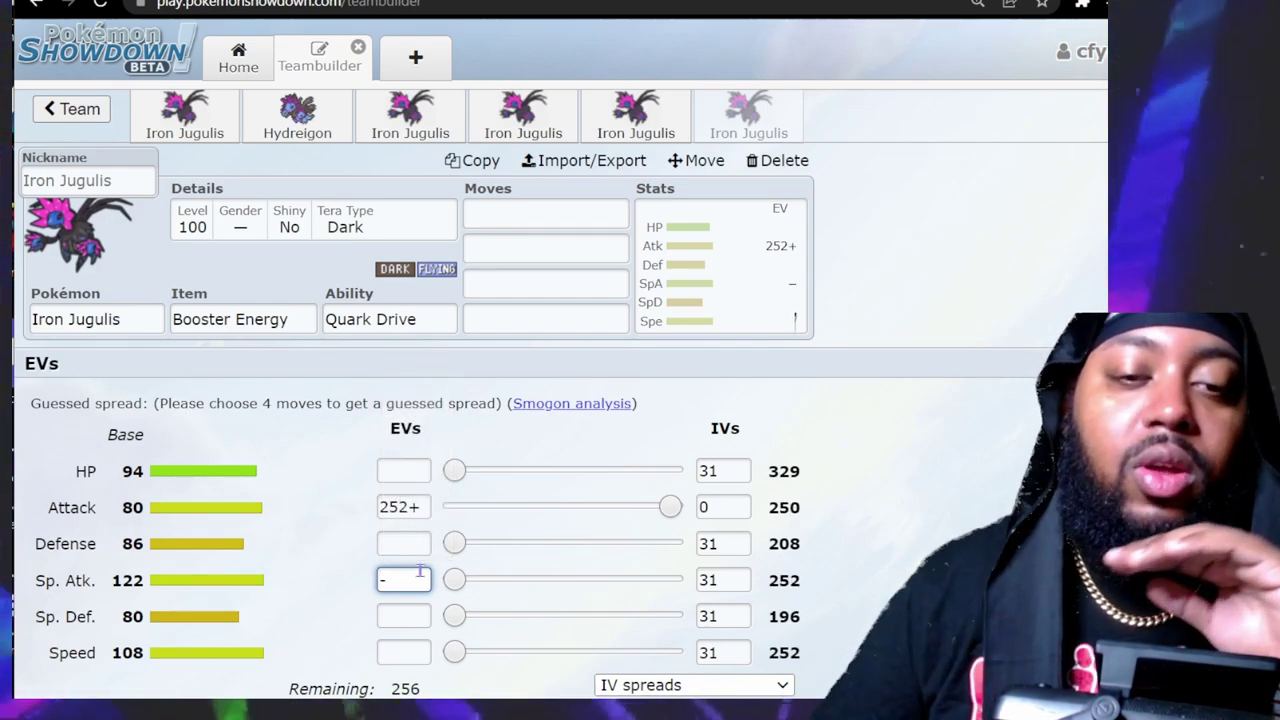
{"action": "left_click", "coordinate": [398, 652]}
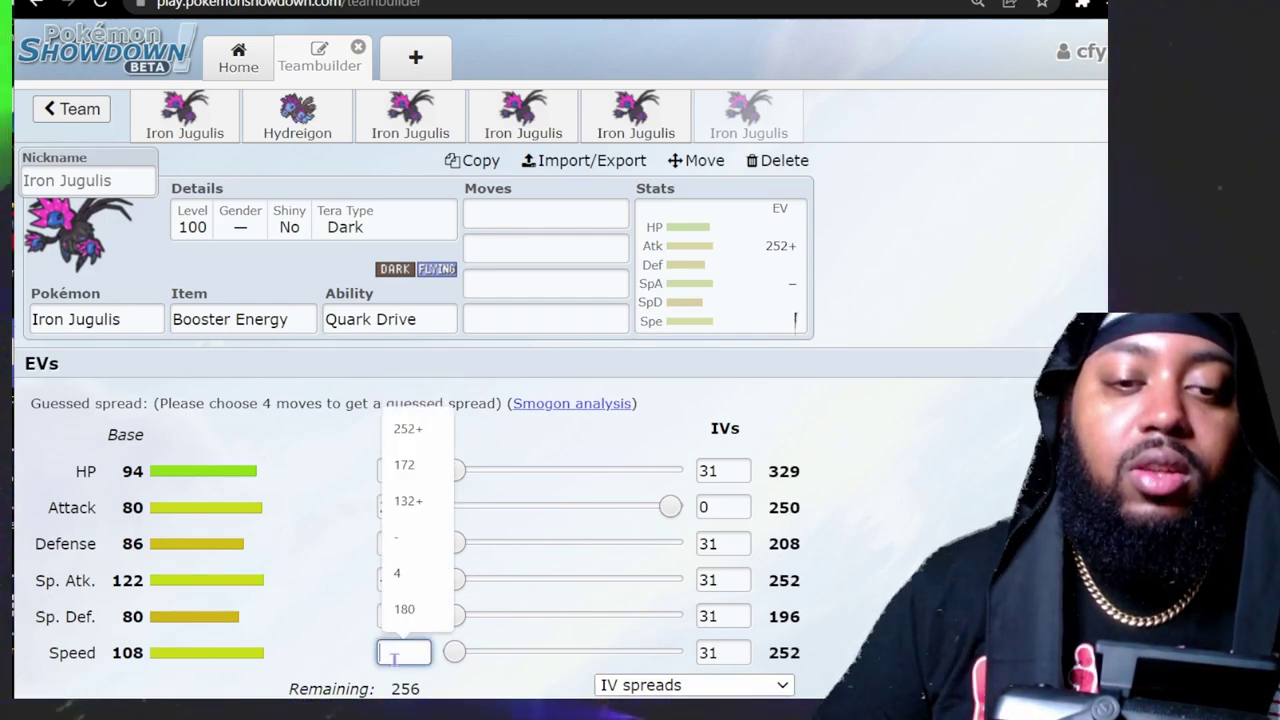
{"action": "type", "text": "-100"}
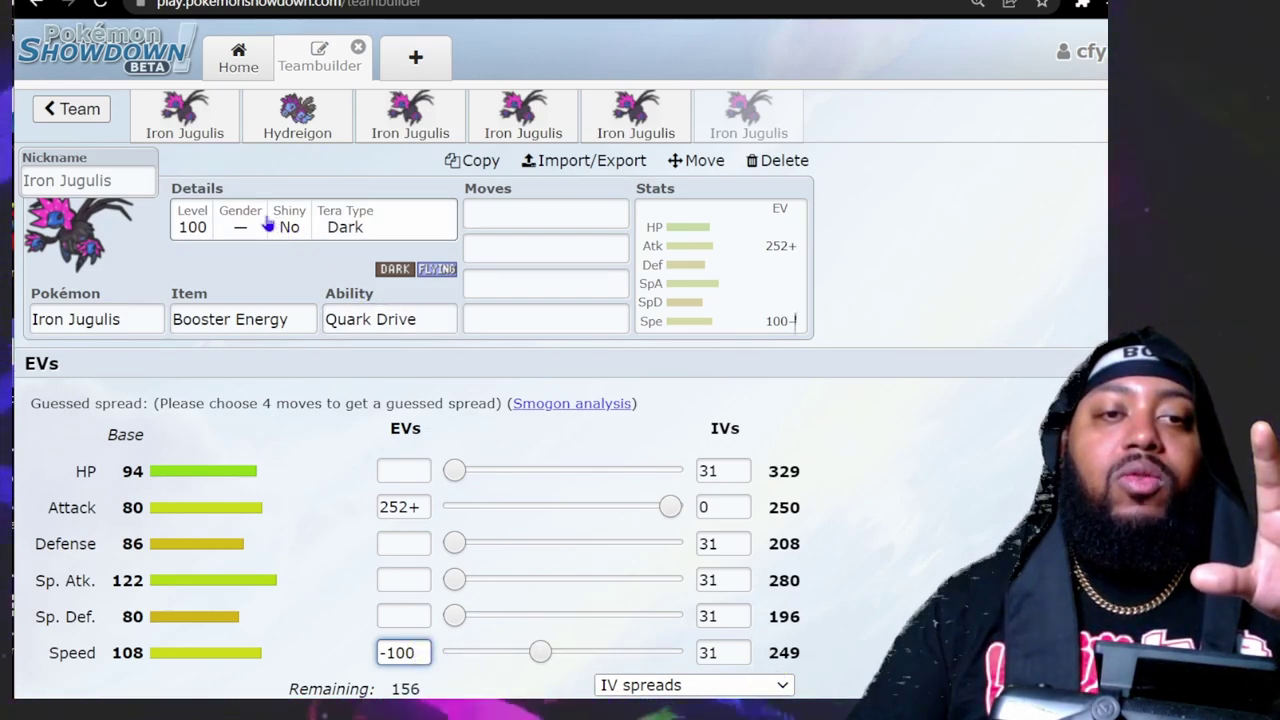
Set the Iron Jugulis level to 50.
{"action": "left_click", "coordinate": [190, 226]}
{"action": "left_click_drag", "start_coordinate": [186, 394], "coordinate": [57, 406]}
{"action": "type", "text": "50"}
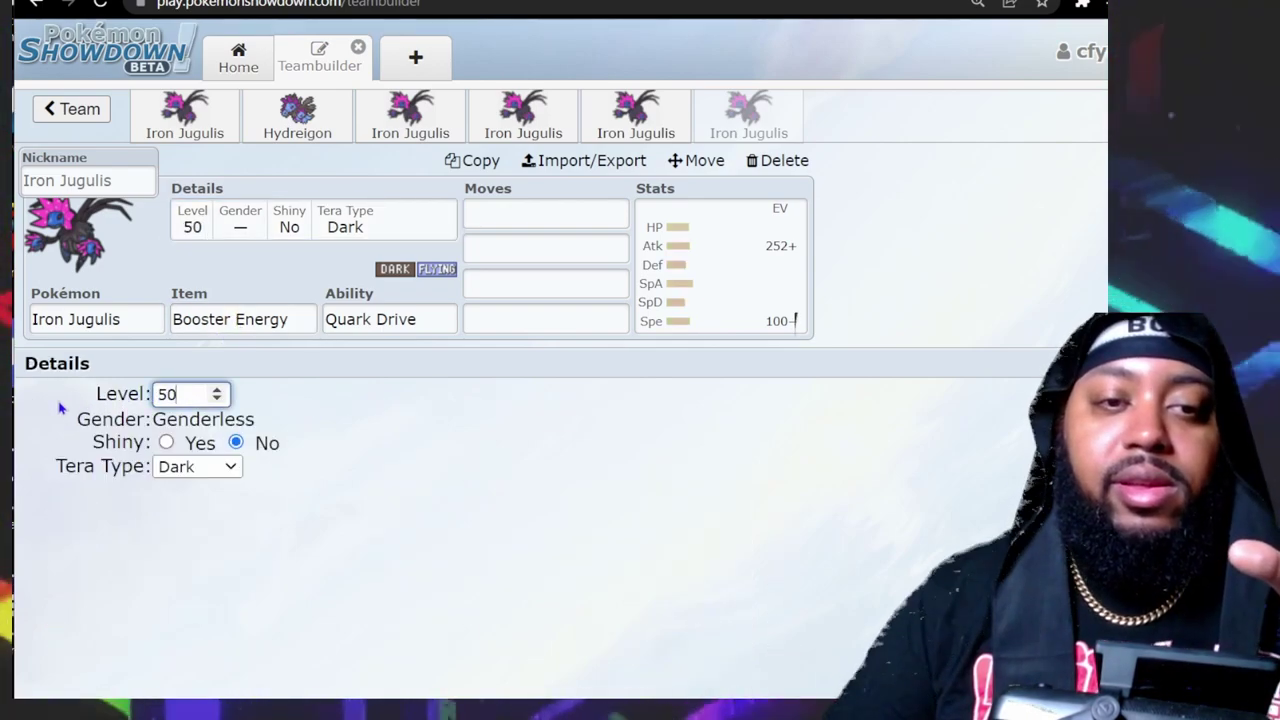
{"action": "left_click", "coordinate": [690, 280]}
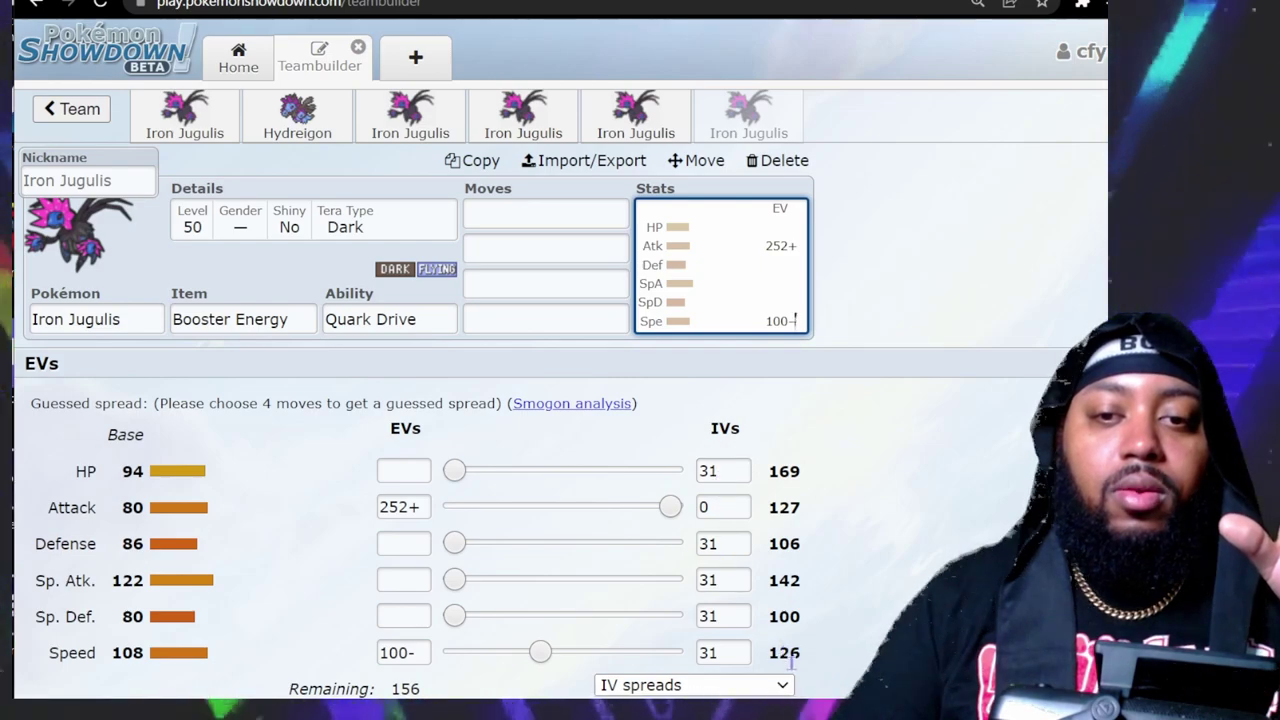
Enter 156 HP EVs, leaving 0 EVs remaining.
{"action": "left_click", "coordinate": [650, 119]}
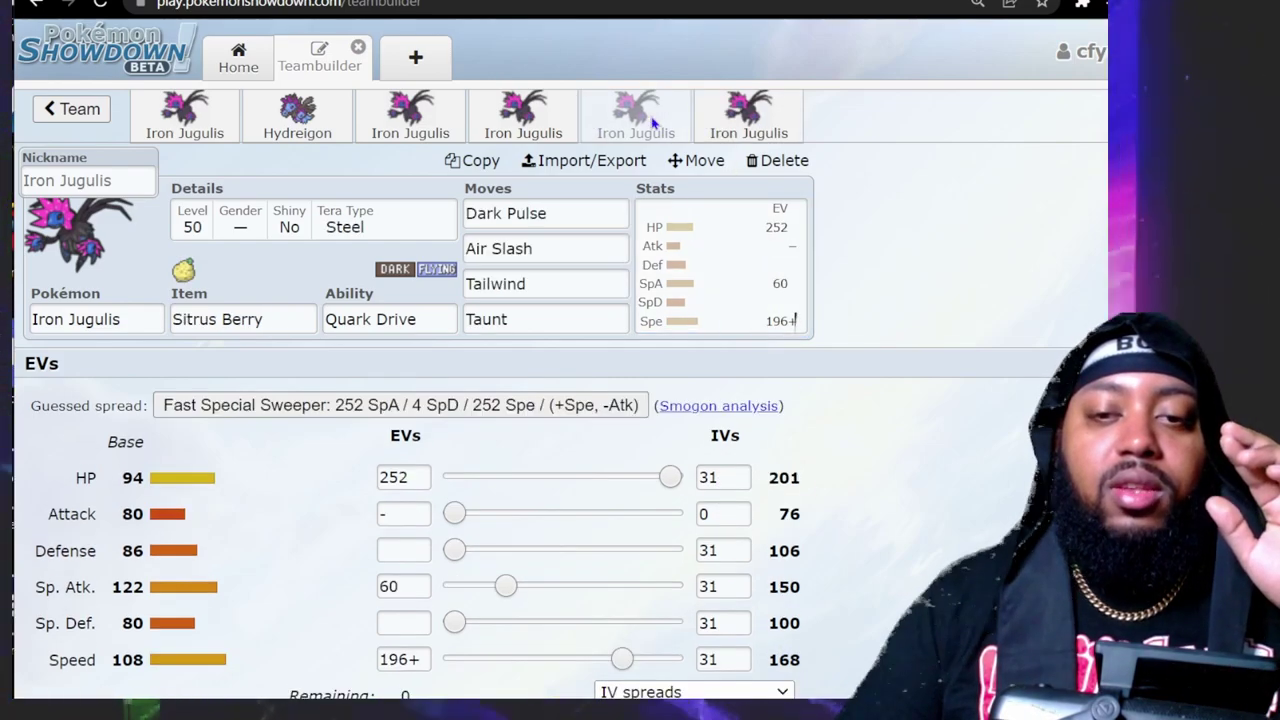
{"action": "left_click", "coordinate": [748, 113]}
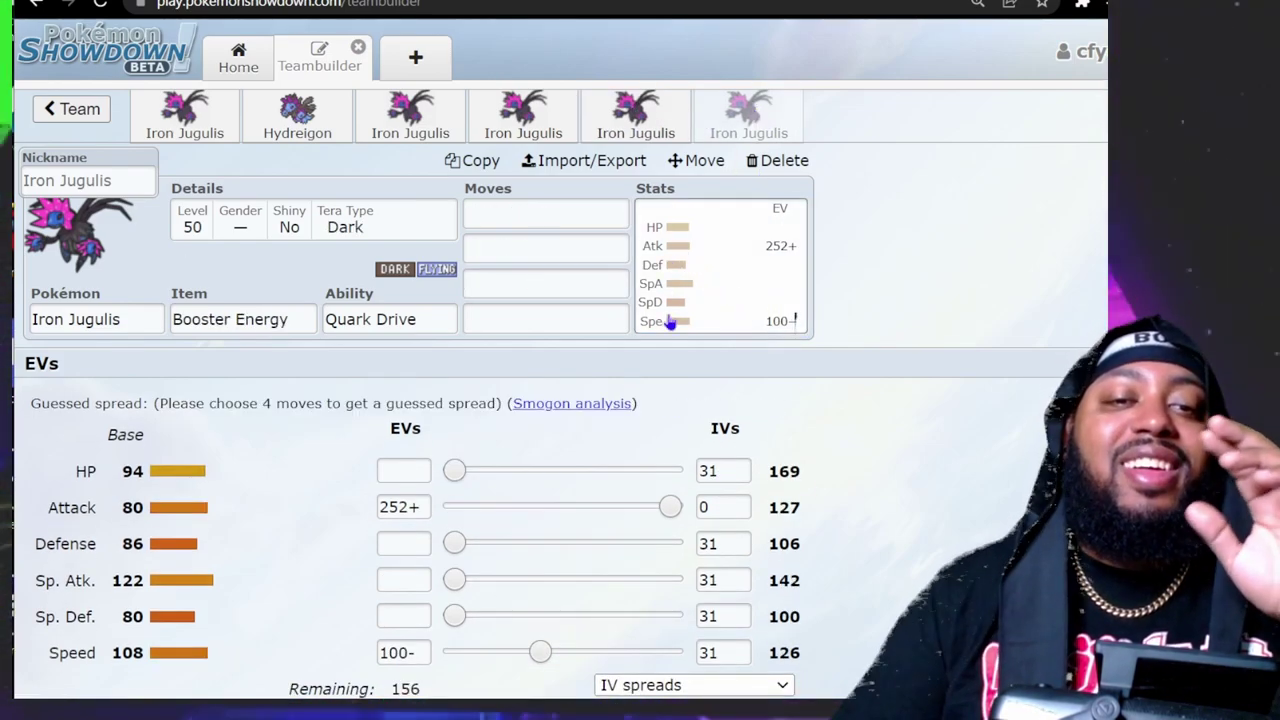
{"action": "left_click", "coordinate": [415, 466]}
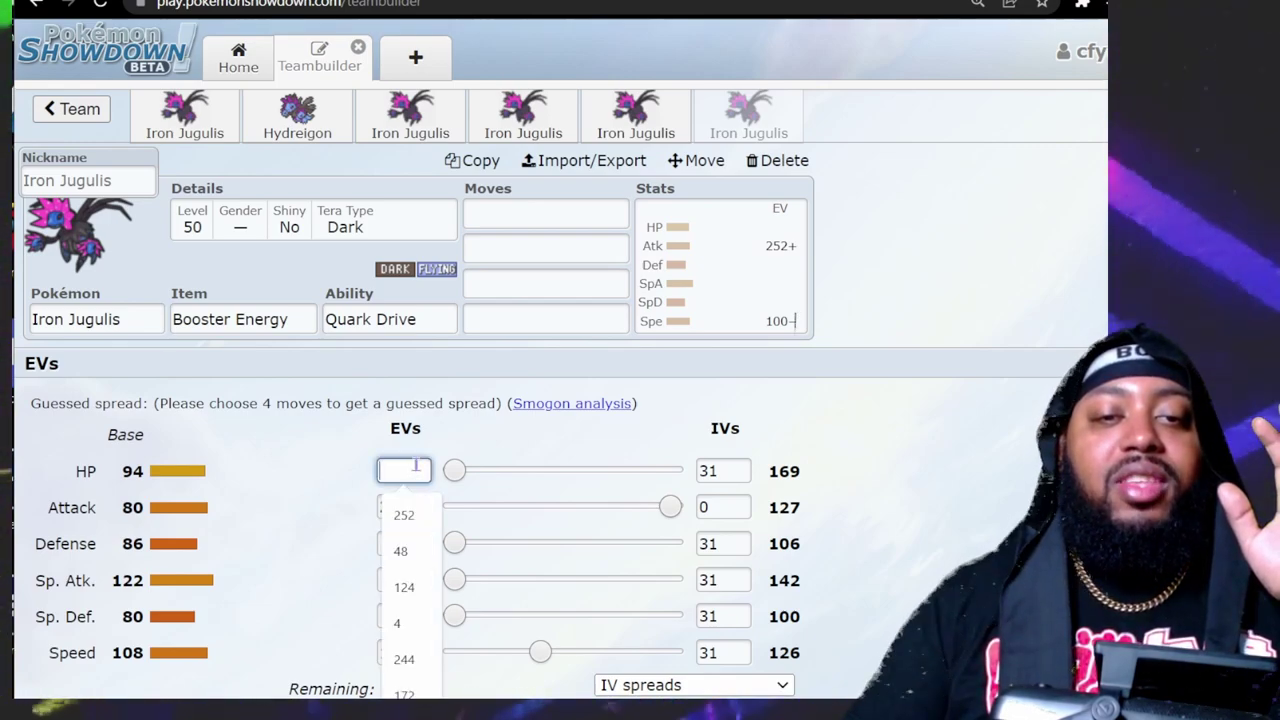
{"action": "type", "text": "156+"}
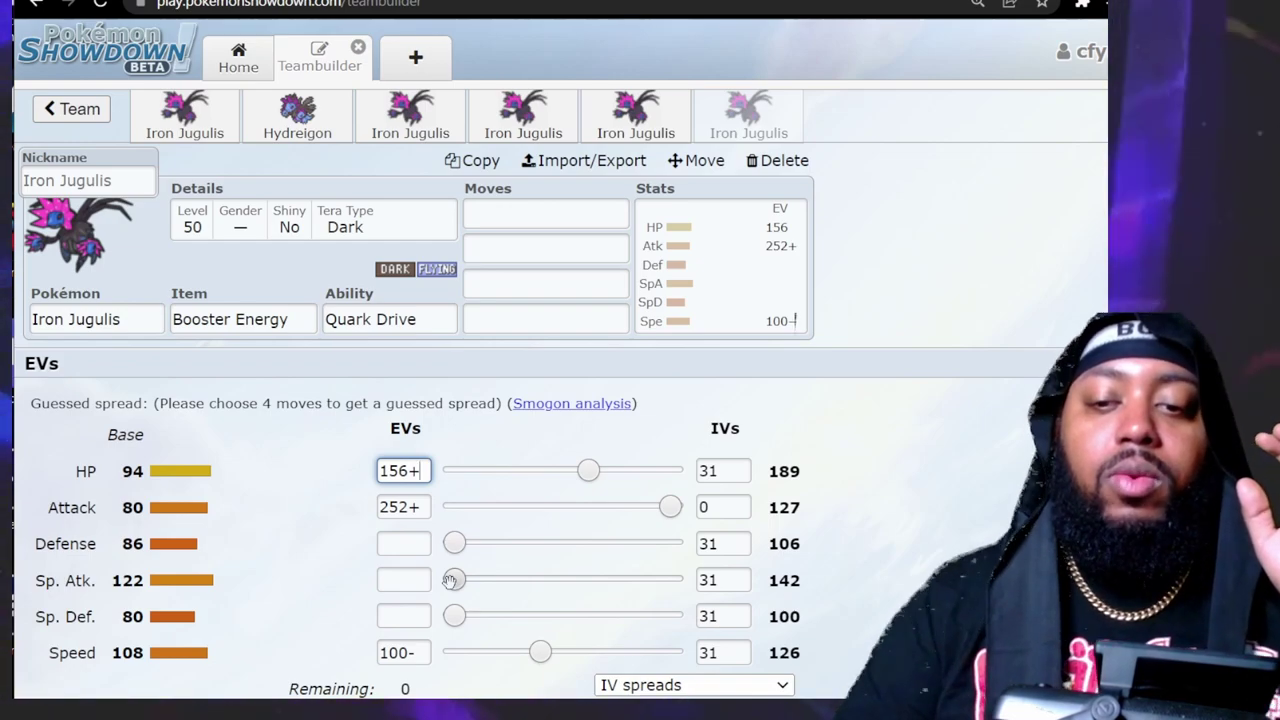
{"action": "key", "text": "BackSpace"}
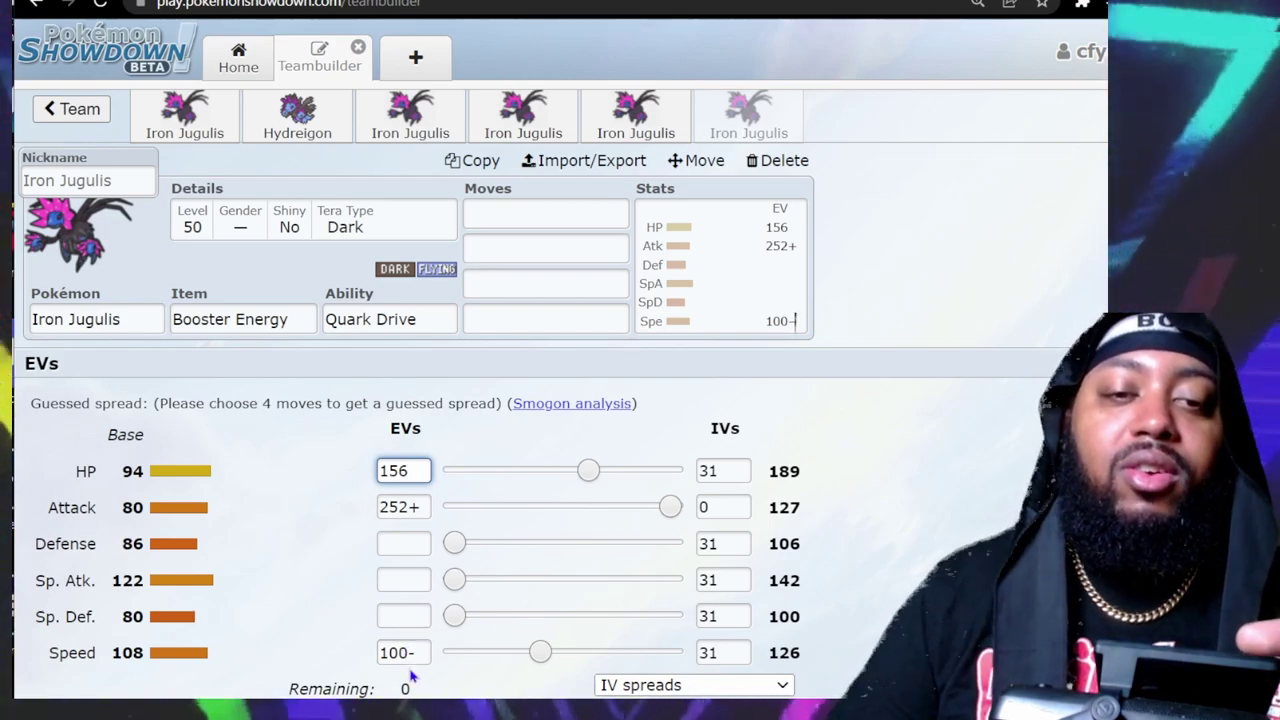
Set Acrobatics as the first move.
{"action": "left_click", "coordinate": [528, 213]}
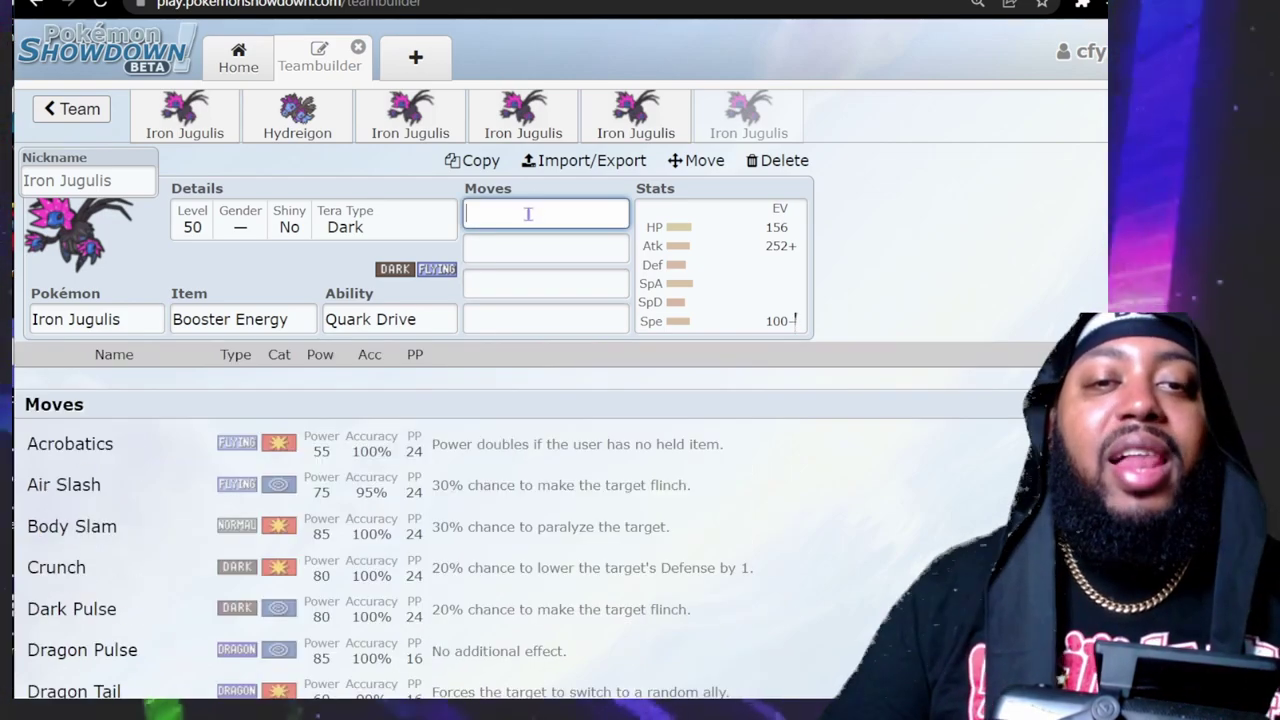
{"action": "type", "text": "acr"}
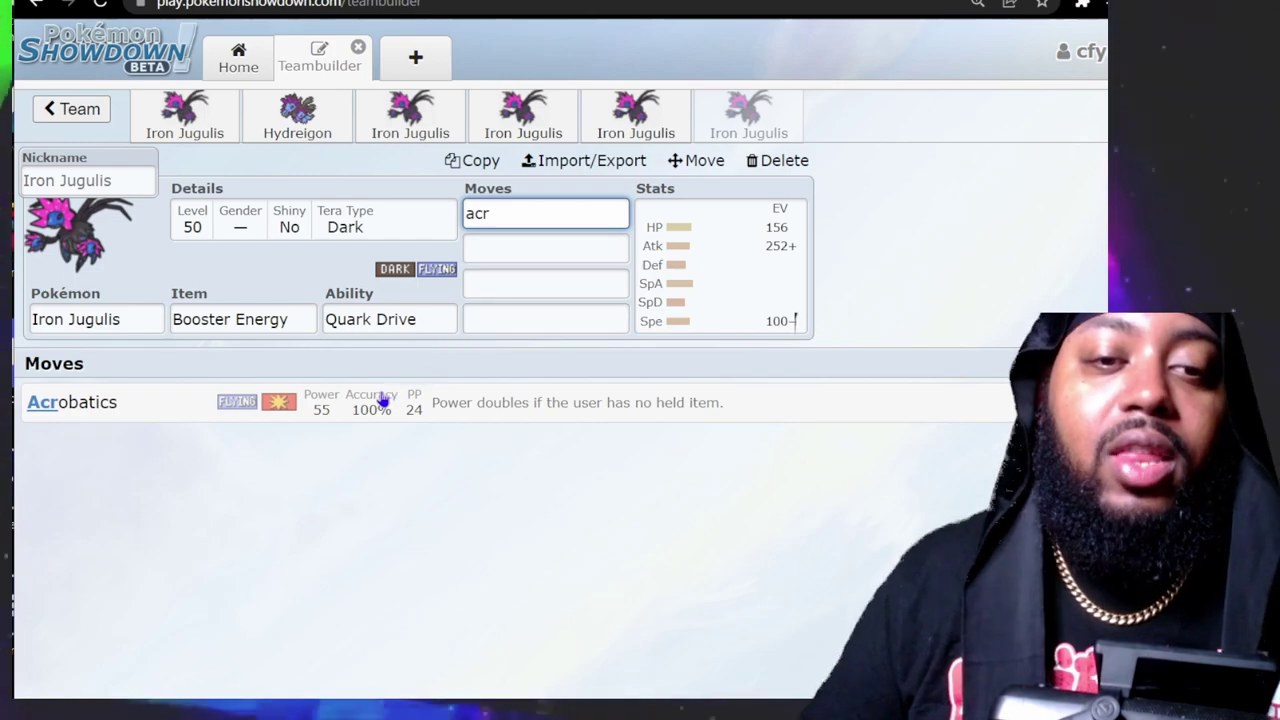
{"action": "left_click", "coordinate": [383, 400]}
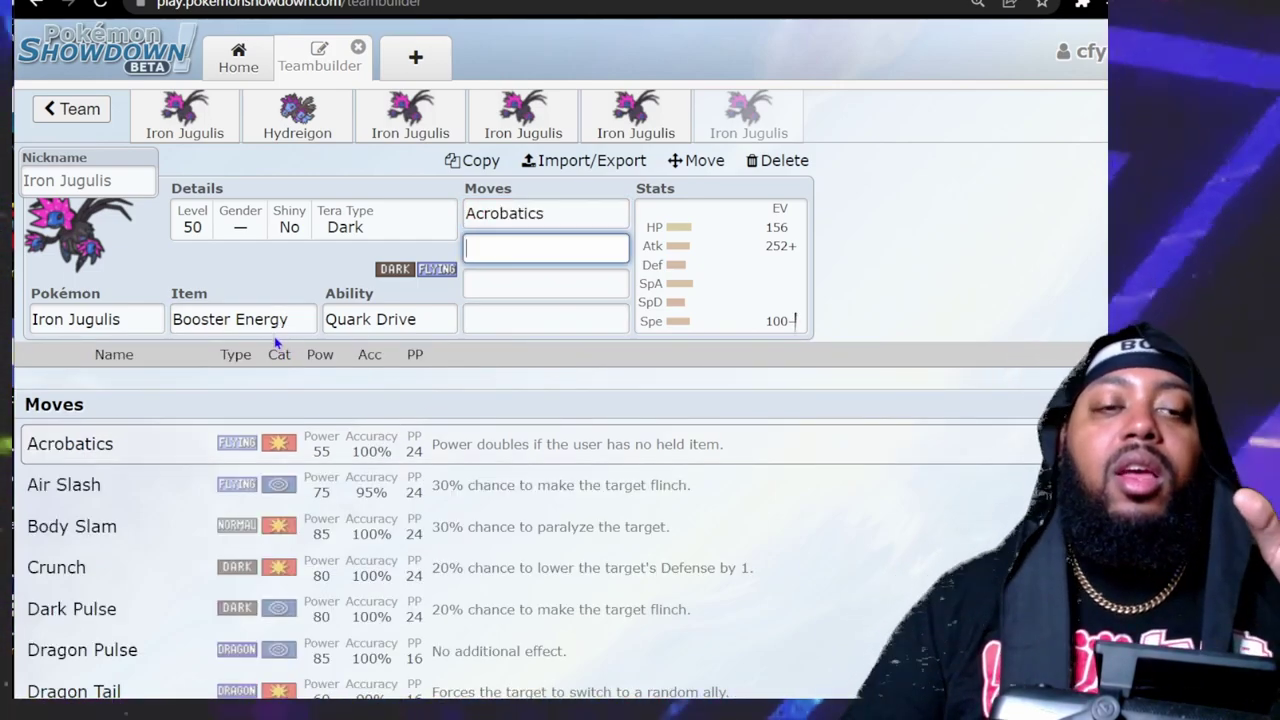
Filter the second slot's move list to Dark-type moves and pick Assurance.
{"action": "left_click", "coordinate": [573, 213]}
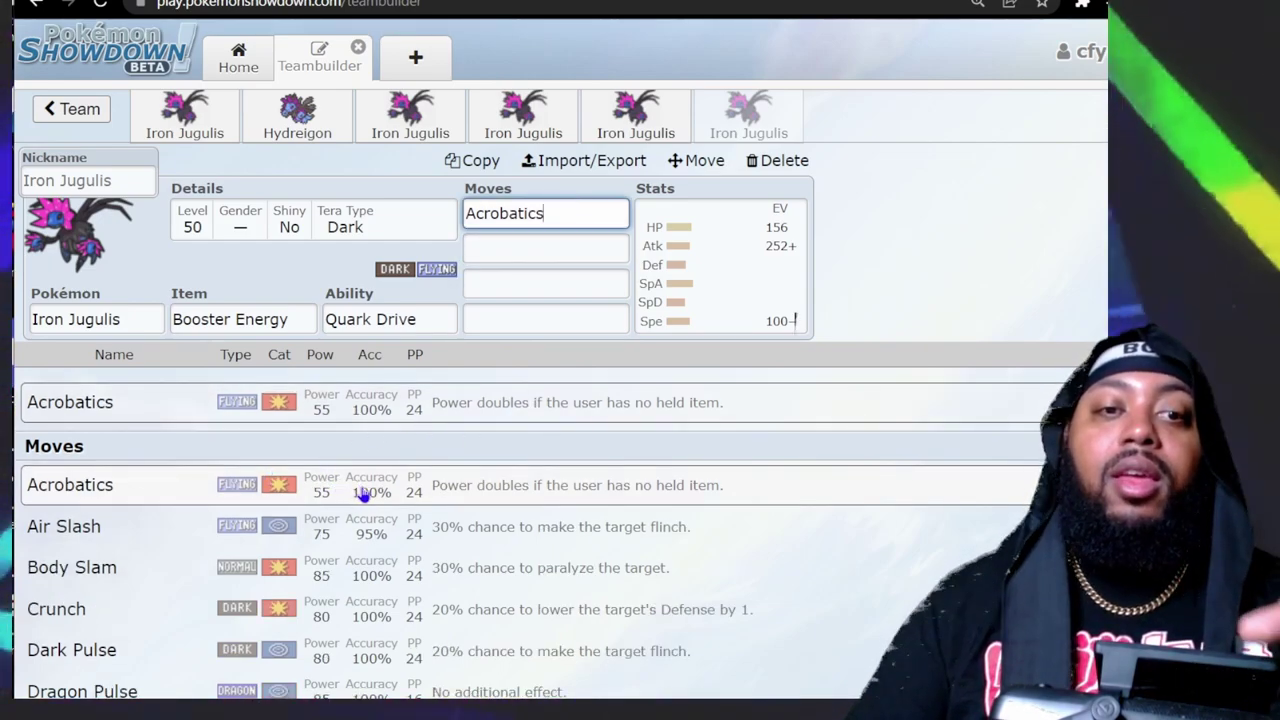
{"action": "left_click", "coordinate": [546, 245]}
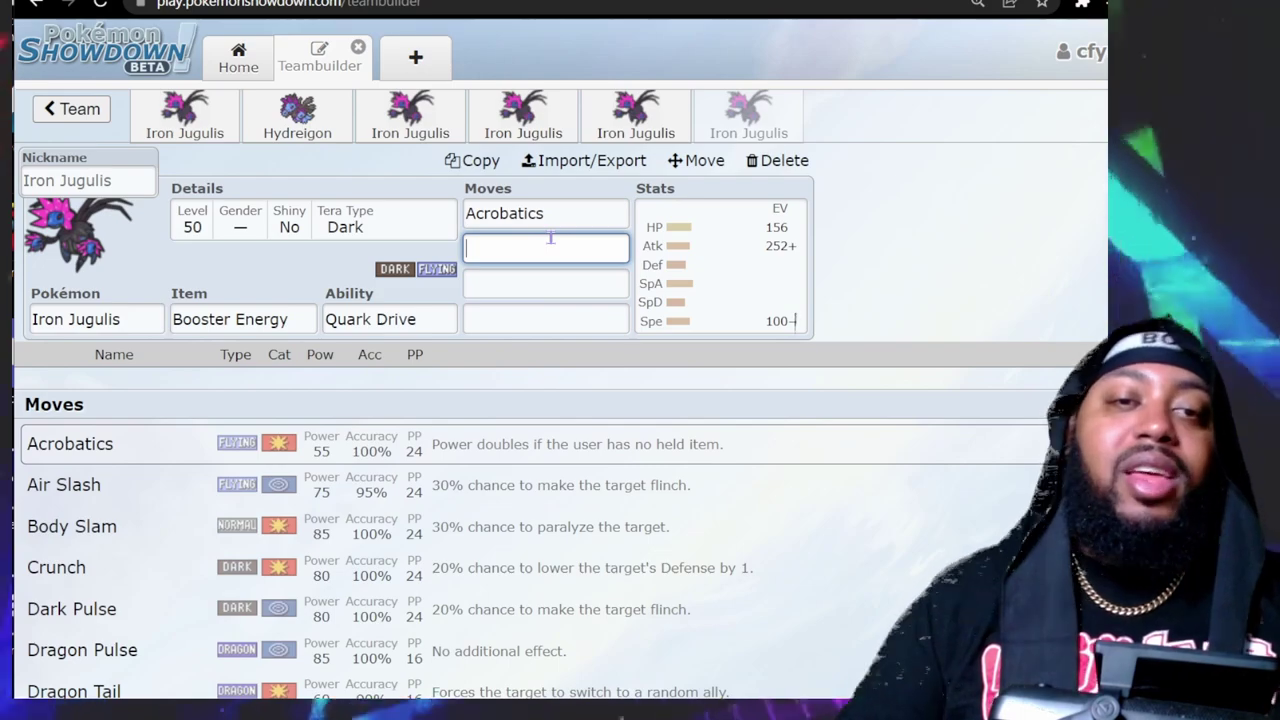
{"action": "type", "text": "drk"}
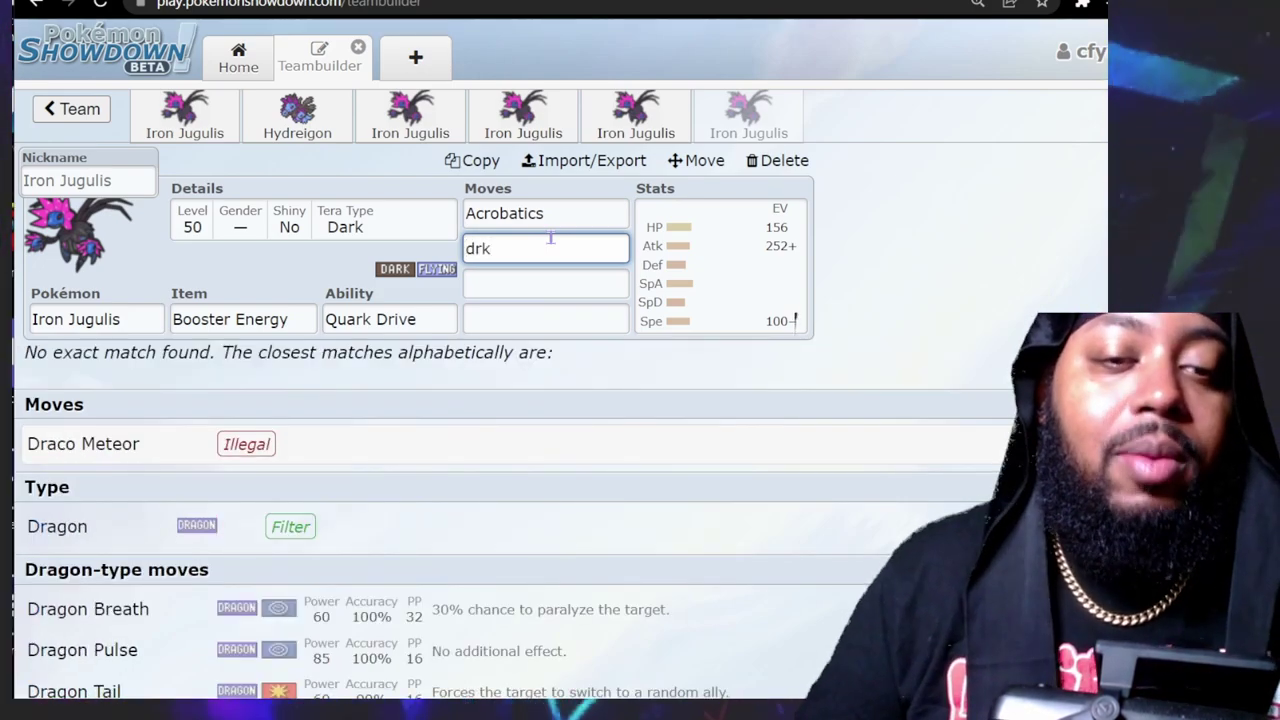
{"action": "key", "text": "BackSpace"}
{"action": "key", "text": "BackSpace"}
{"action": "type", "text": "ark"}
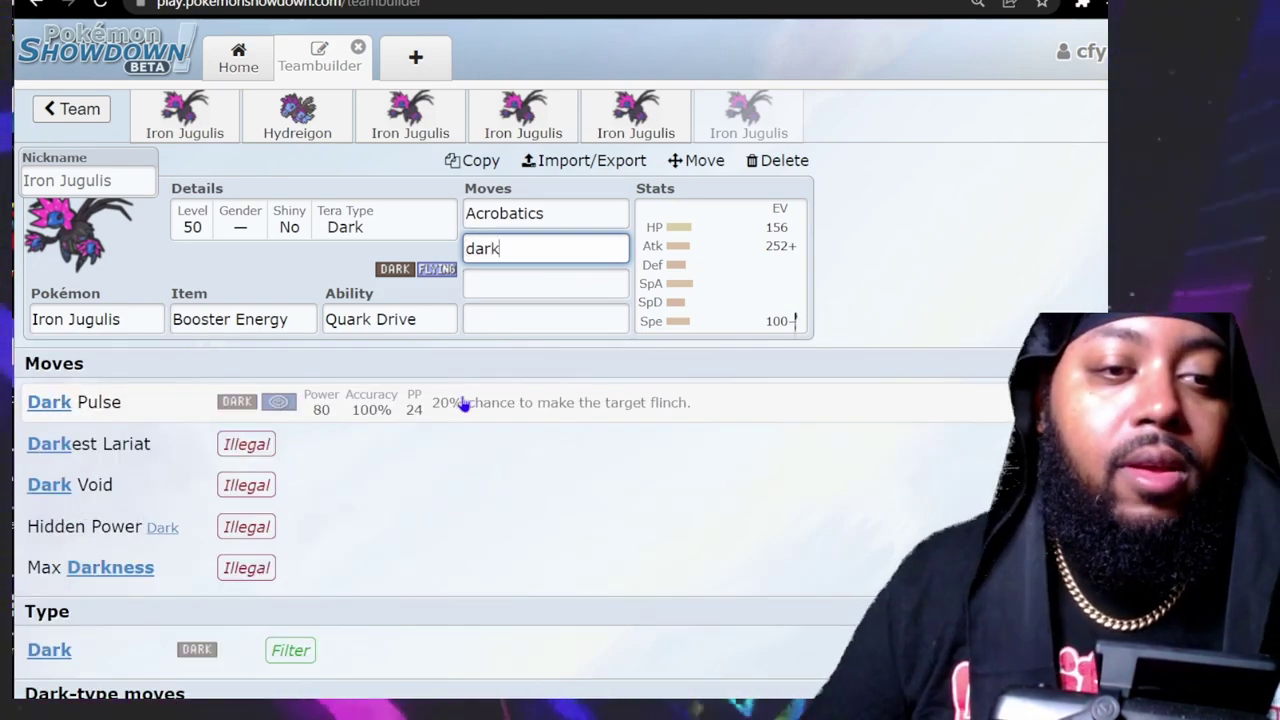
{"action": "left_click", "coordinate": [394, 660]}
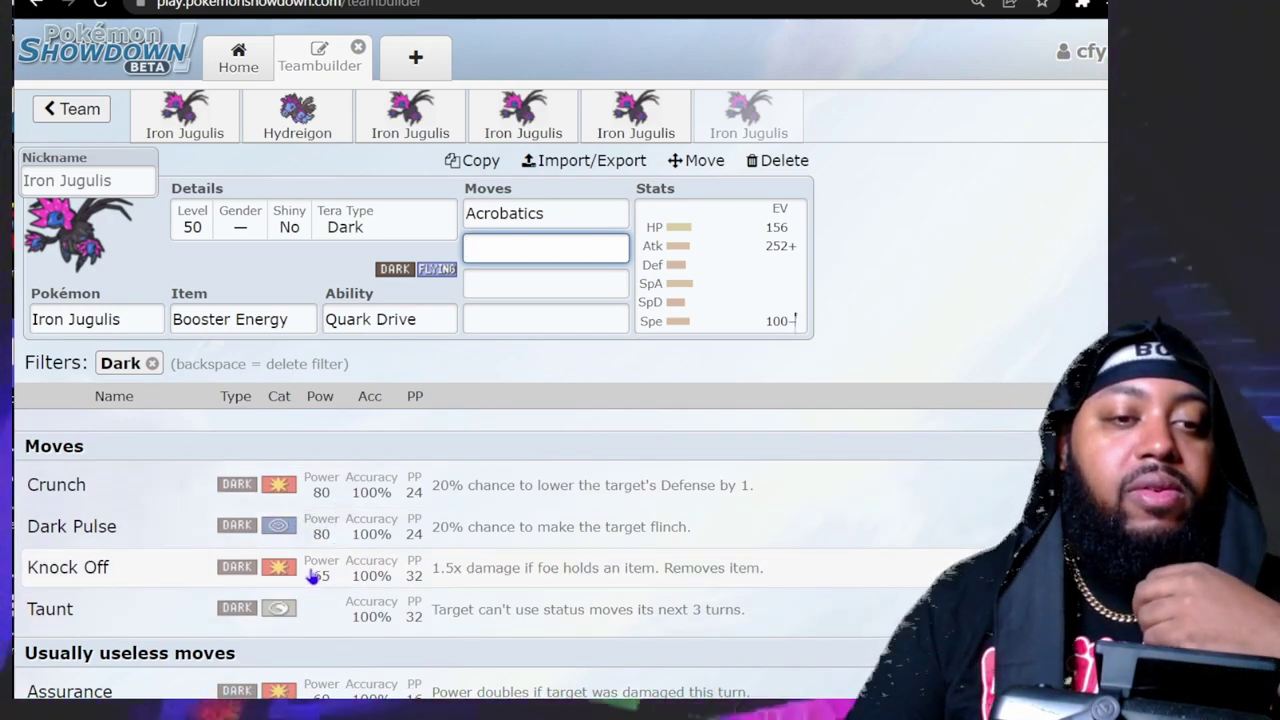
{"action": "scroll", "coordinate": [316, 574], "scroll_direction": "down", "scroll_amount": 2}
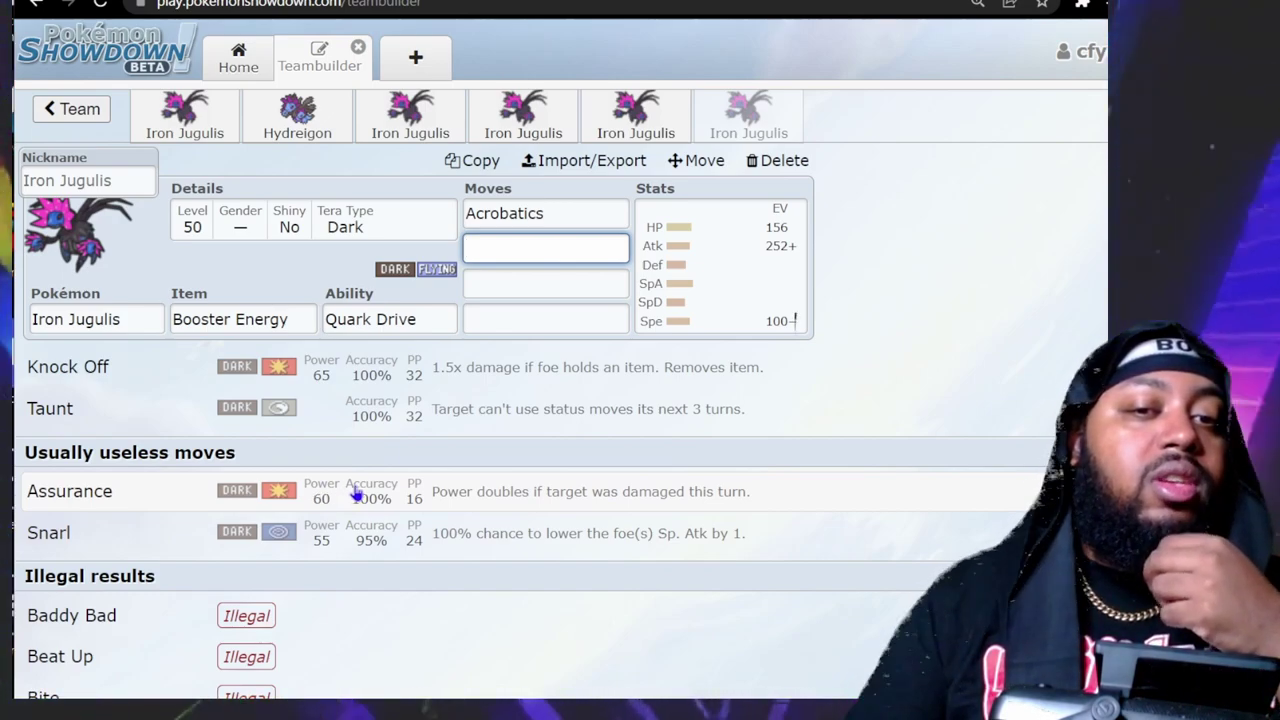
{"action": "left_click", "coordinate": [366, 495]}
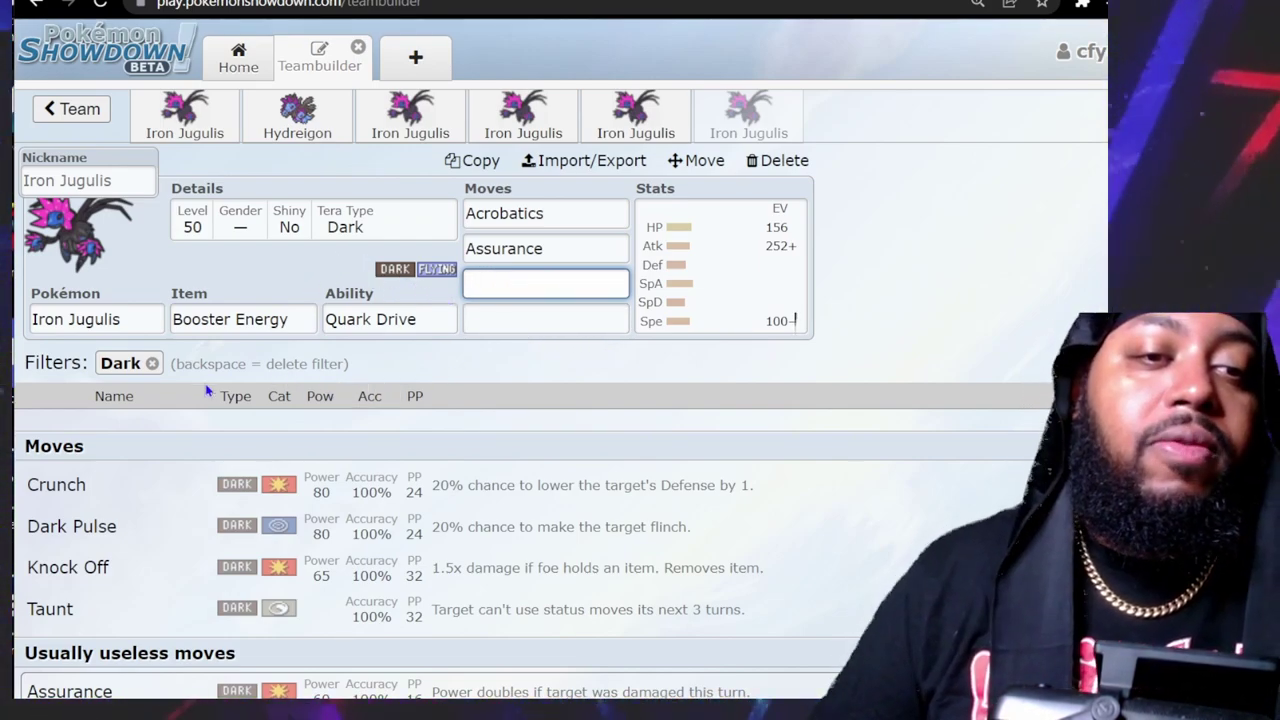
Swap the third move slot's Dark filter for Physical and browse the physical moves.
{"action": "left_click", "coordinate": [152, 363]}
{"action": "type", "text": "physical"}
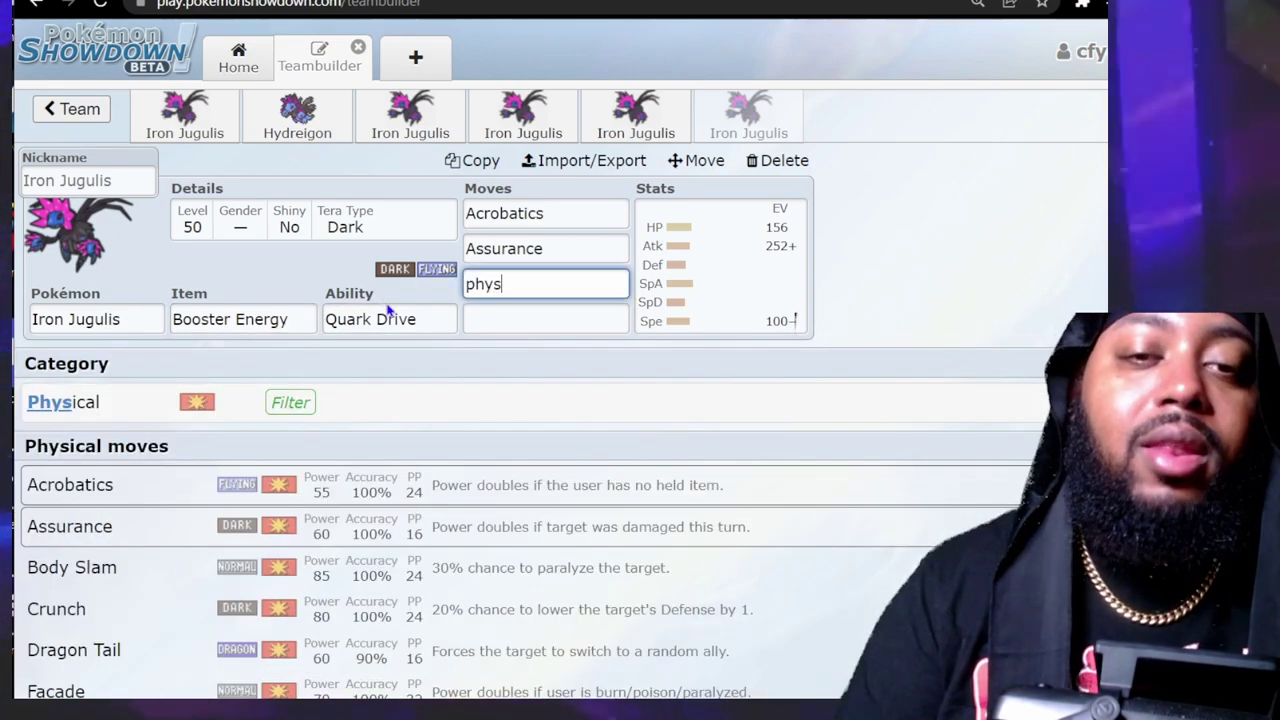
{"action": "left_click", "coordinate": [311, 411]}
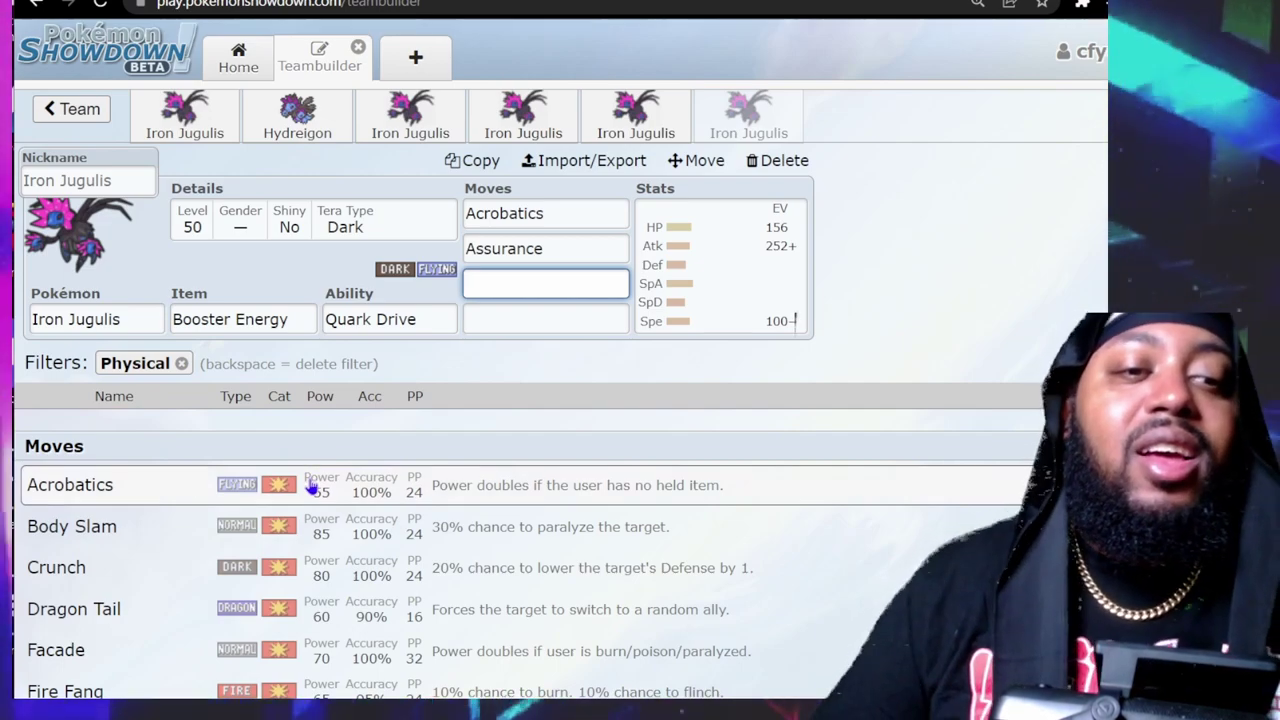
{"action": "scroll", "coordinate": [311, 488], "scroll_direction": "down", "scroll_amount": 1}
{"action": "scroll", "coordinate": [320, 500], "scroll_direction": "down", "scroll_amount": 3}
{"action": "scroll", "coordinate": [358, 542], "scroll_direction": "up", "scroll_amount": 1}
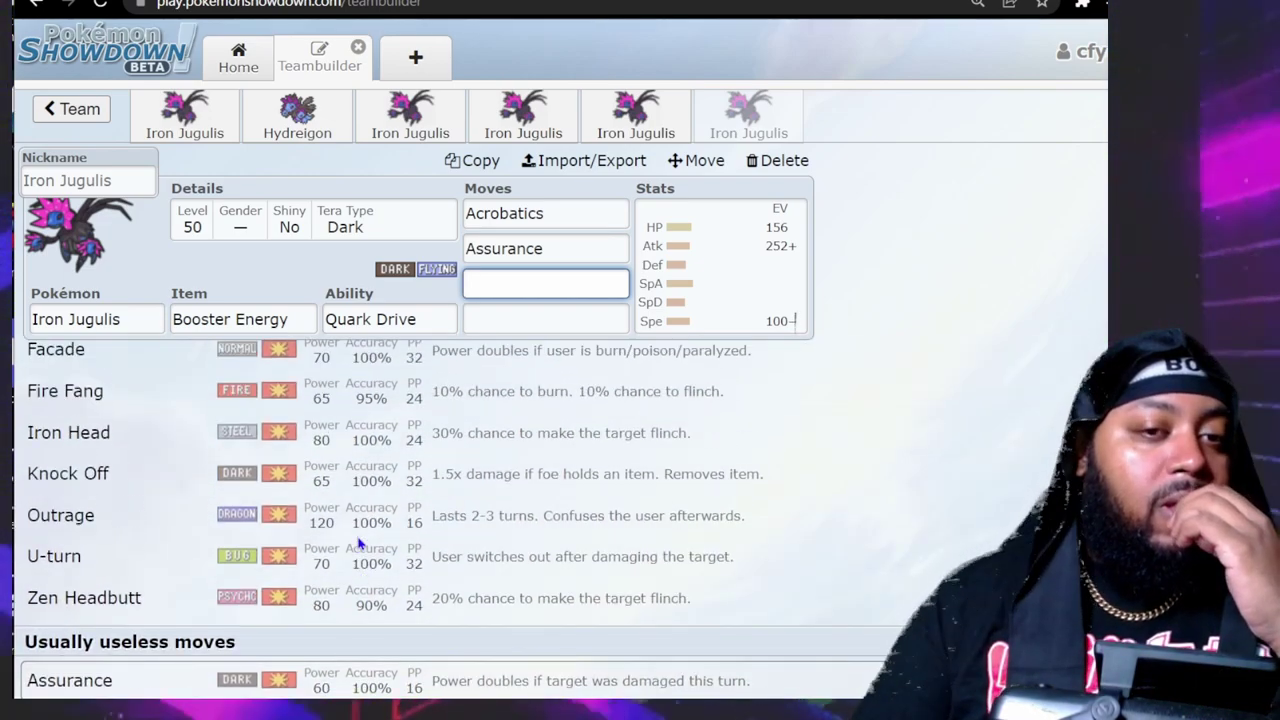
{"action": "scroll", "coordinate": [358, 542], "scroll_direction": "up", "scroll_amount": 1}
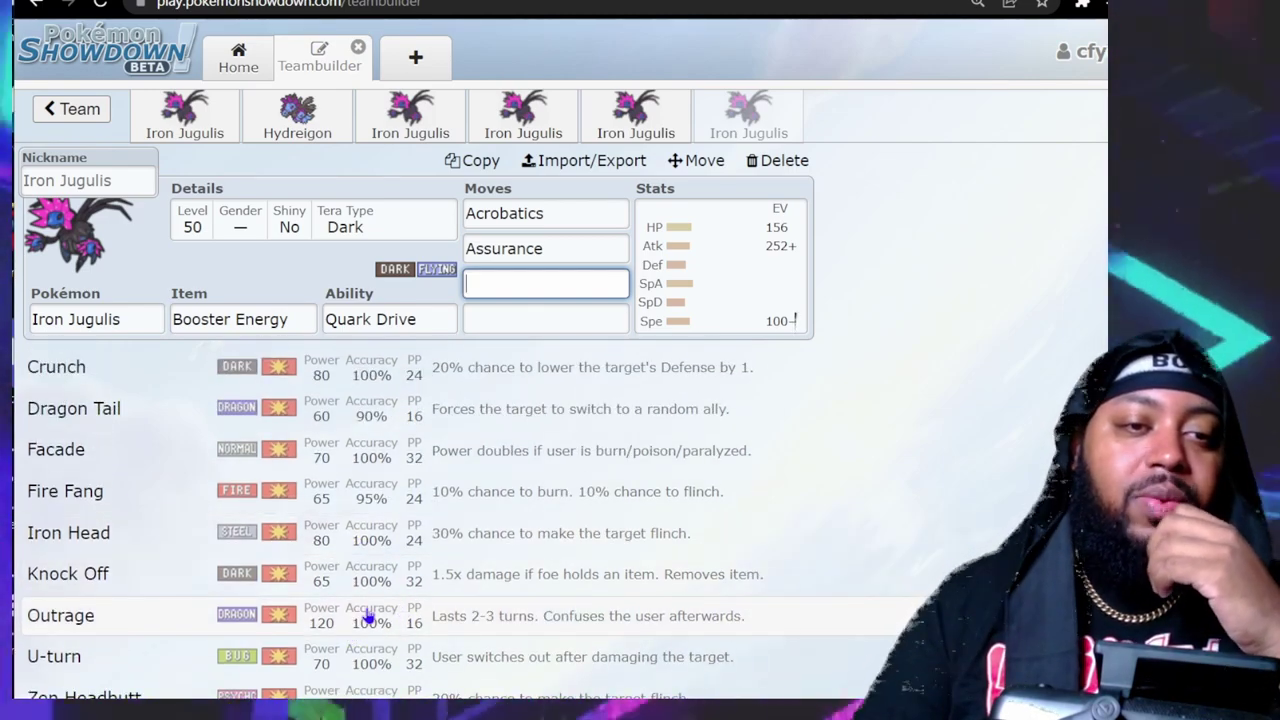
{"action": "scroll", "coordinate": [368, 617], "scroll_direction": "down", "scroll_amount": 3}
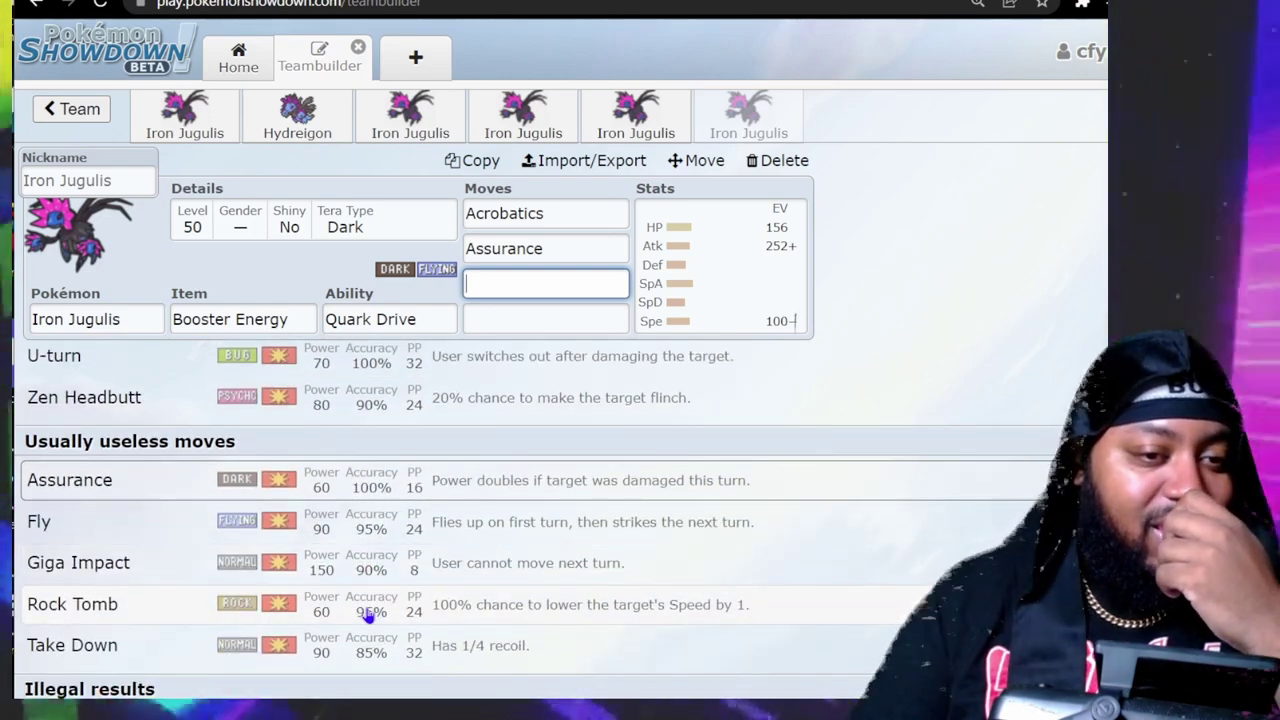
{"action": "scroll", "coordinate": [365, 530], "scroll_direction": "down", "scroll_amount": 1}
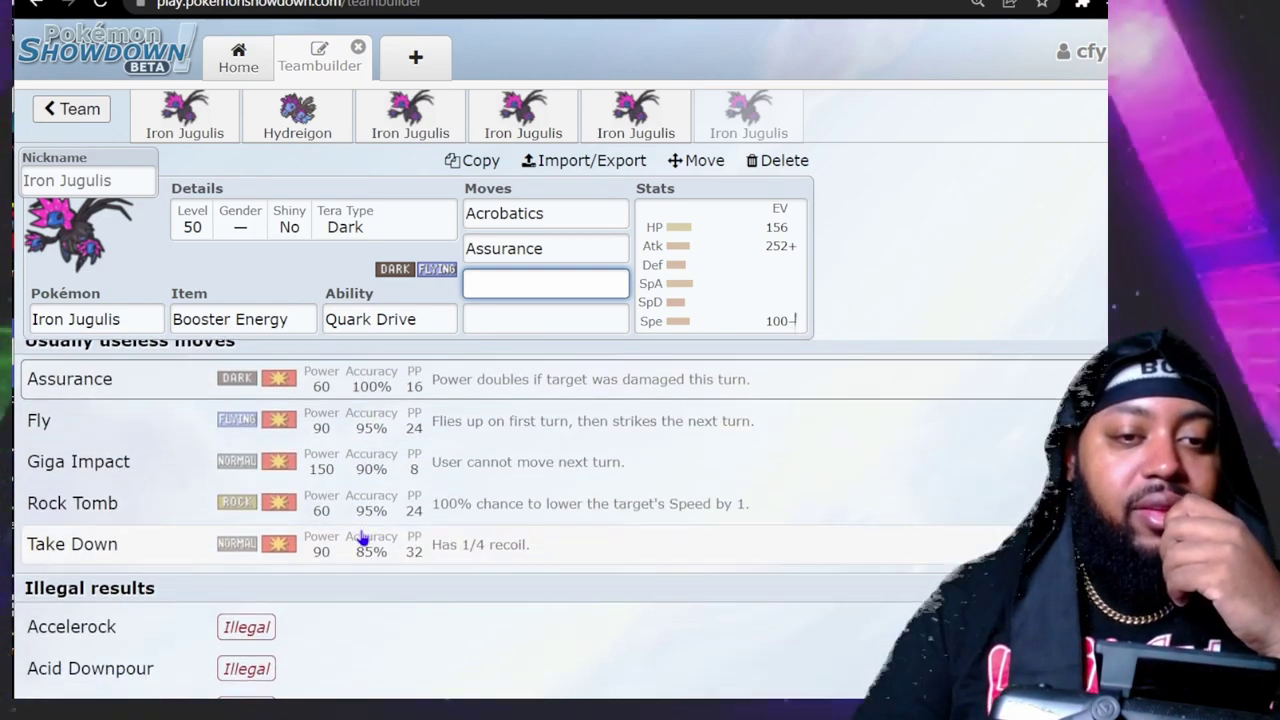
{"action": "scroll", "coordinate": [363, 539], "scroll_direction": "up", "scroll_amount": 2}
{"action": "scroll", "coordinate": [363, 540], "scroll_direction": "up", "scroll_amount": 2}
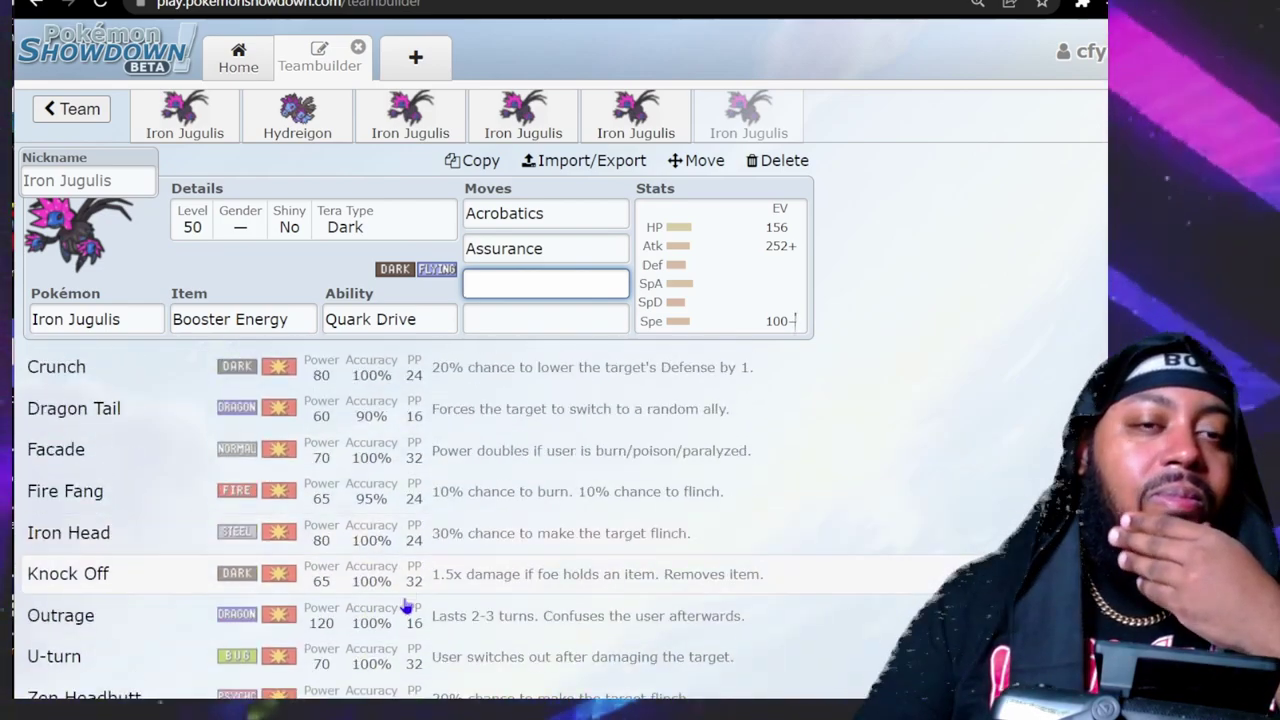
Set Iron Jugulis's Tera Type to Flying.
{"action": "left_click", "coordinate": [409, 218]}
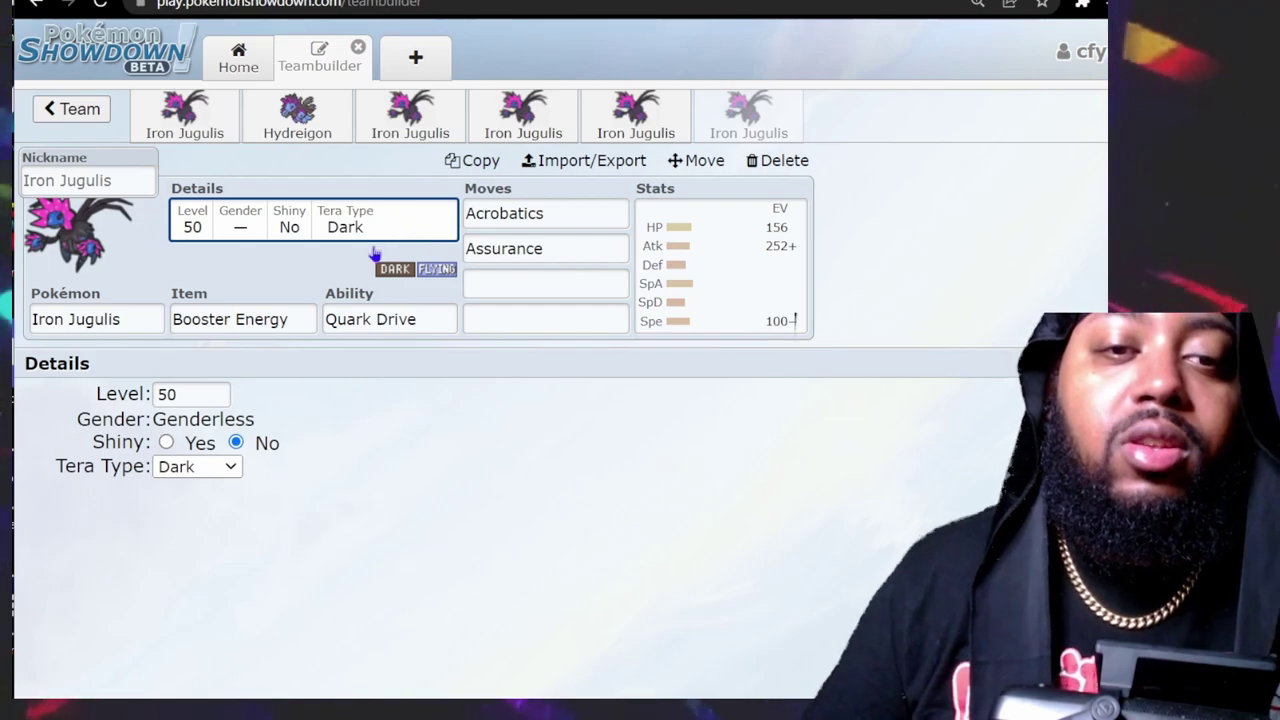
{"action": "left_click", "coordinate": [217, 475]}
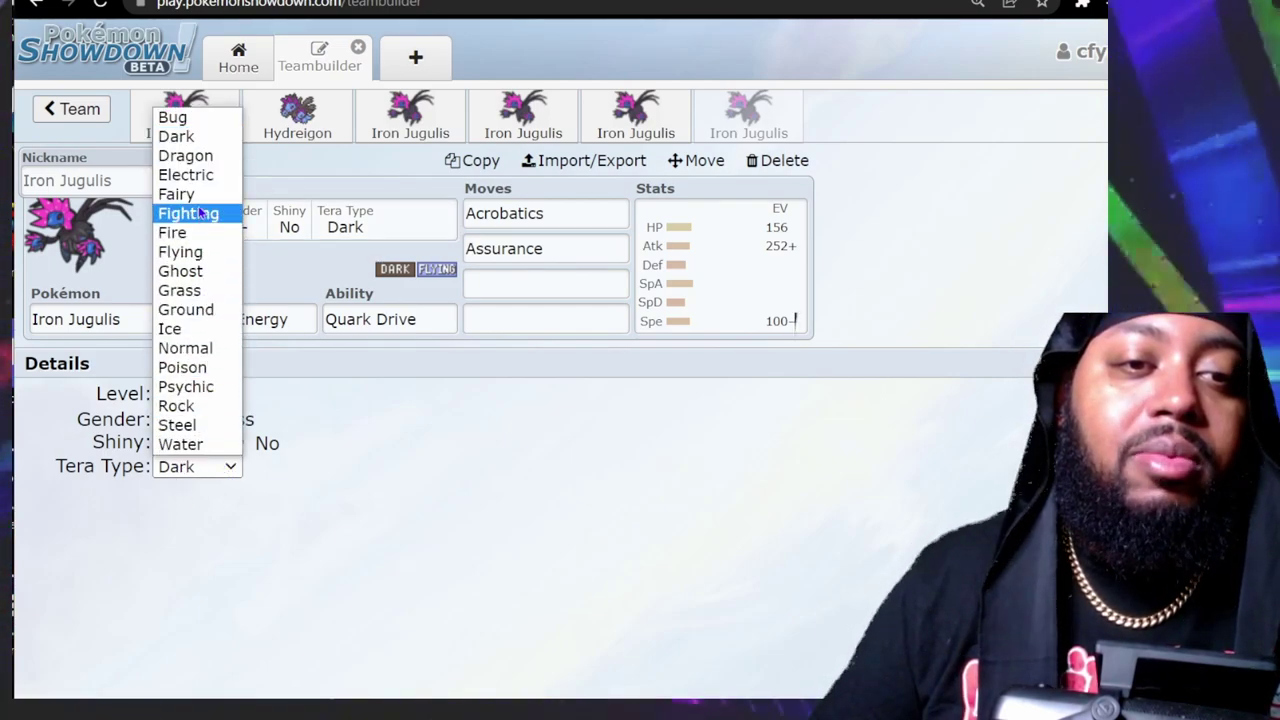
{"action": "left_click", "coordinate": [200, 254]}
Pick Knock Off as the third move and check the Knock Off and Assurance slots.
{"action": "left_click", "coordinate": [517, 283]}
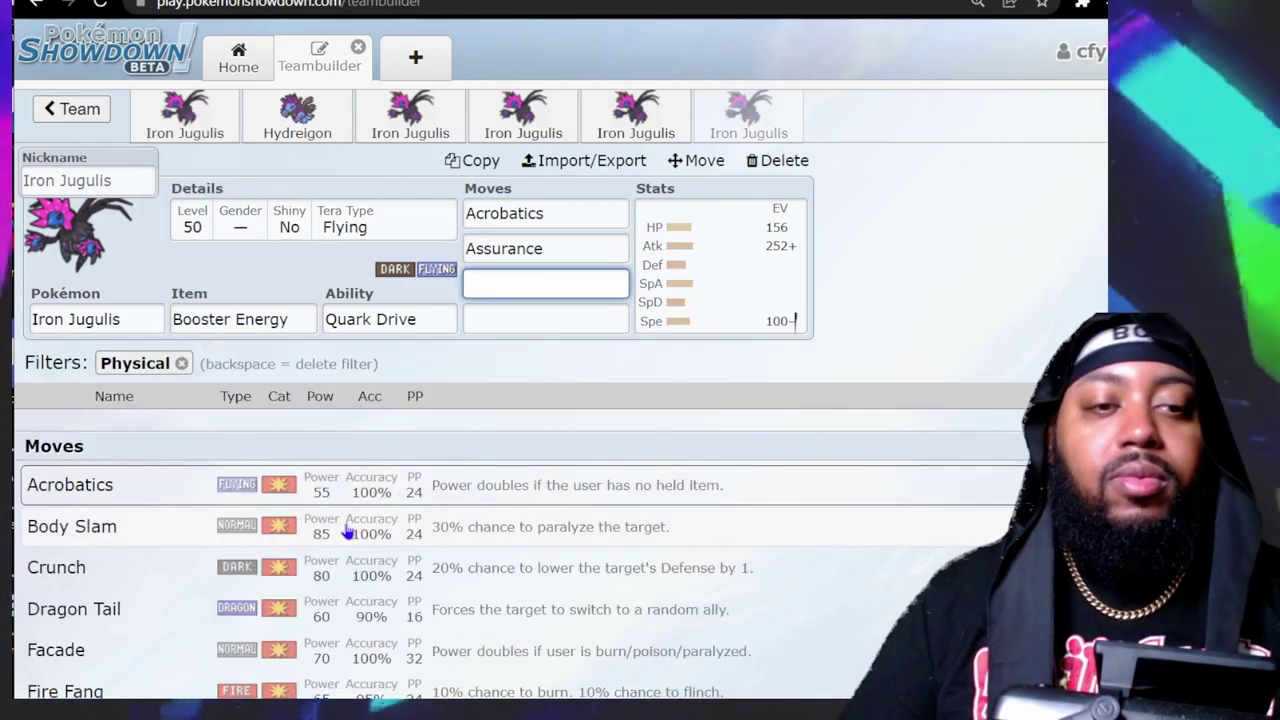
{"action": "scroll", "coordinate": [350, 538], "scroll_direction": "down", "scroll_amount": 2}
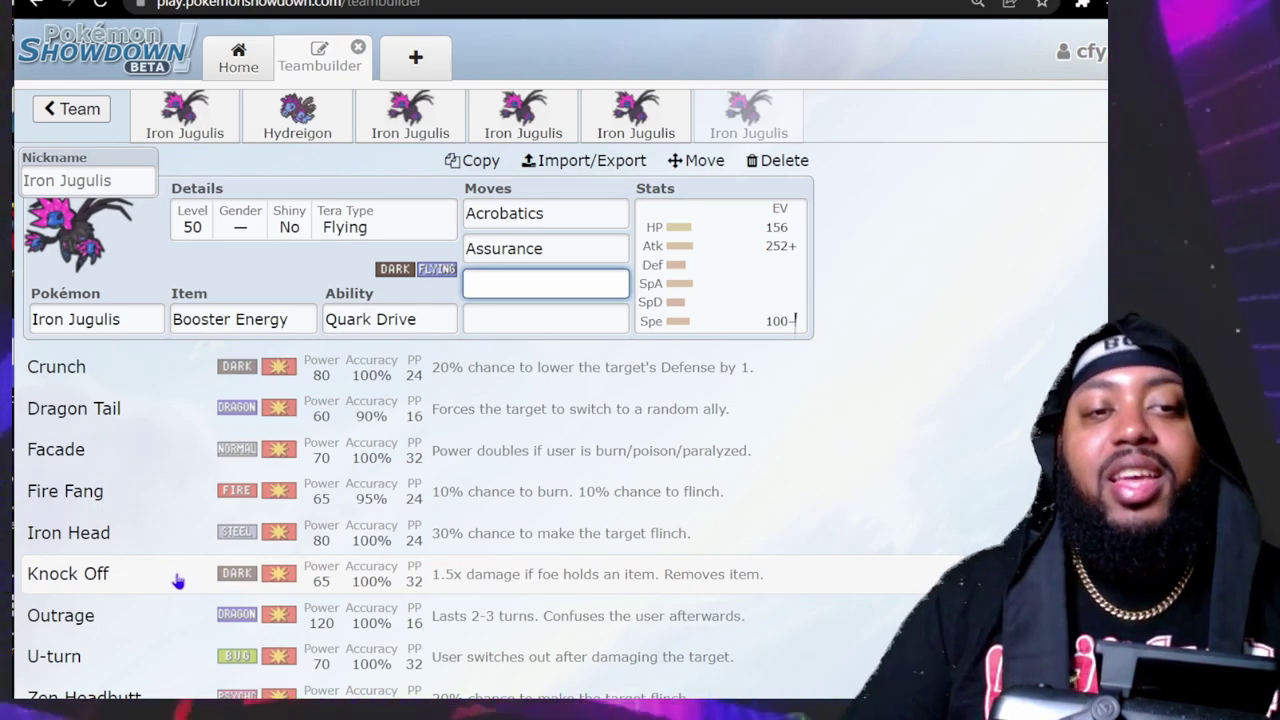
{"action": "left_click", "coordinate": [176, 580]}
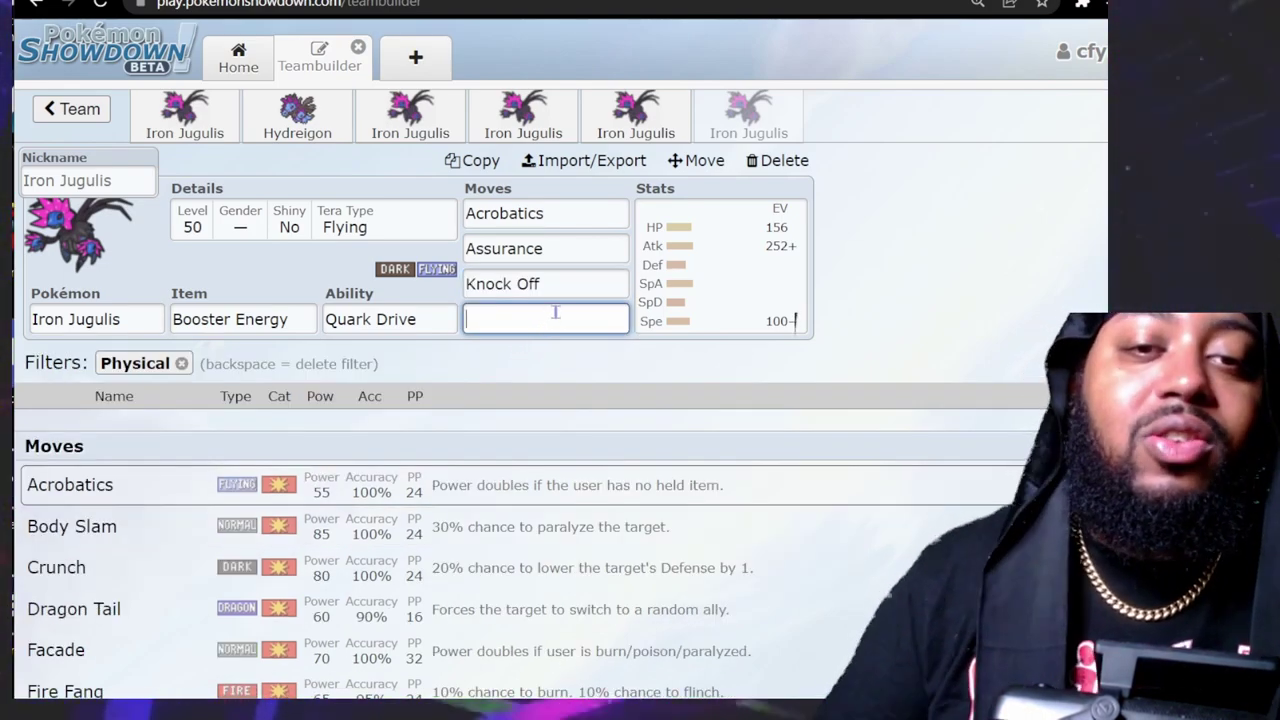
{"action": "left_click", "coordinate": [570, 281]}
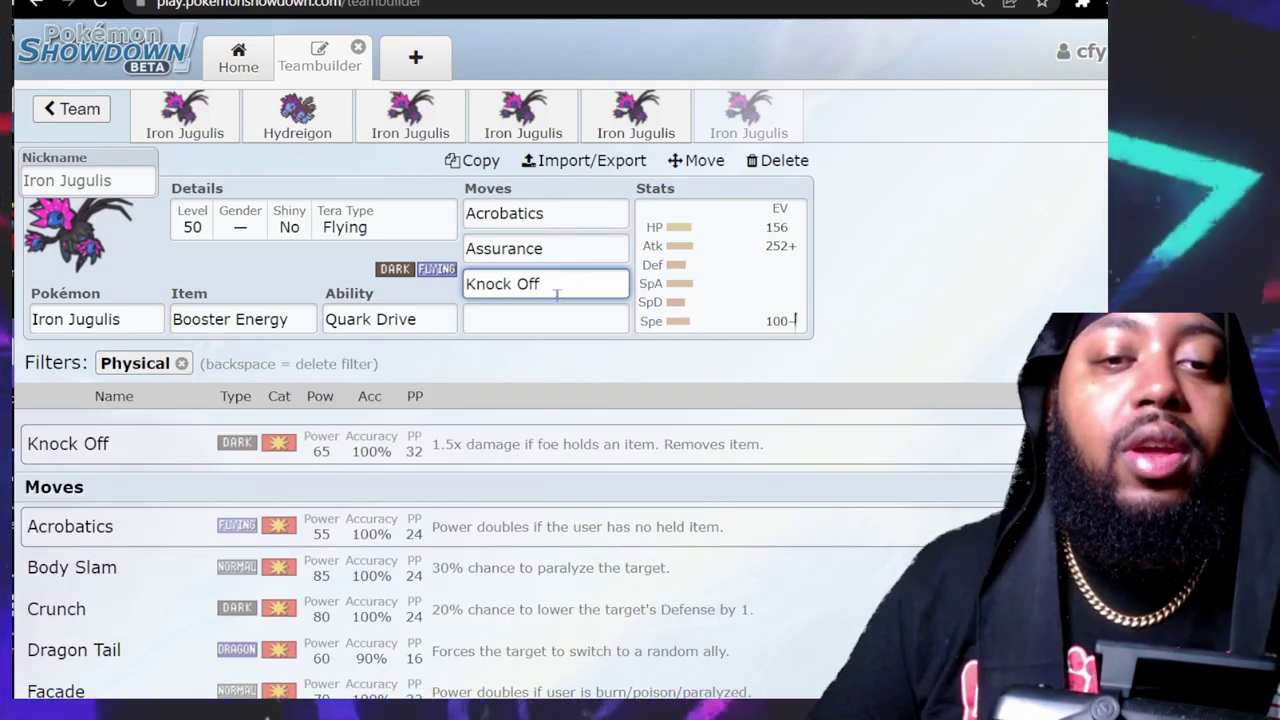
{"action": "left_click", "coordinate": [577, 248]}
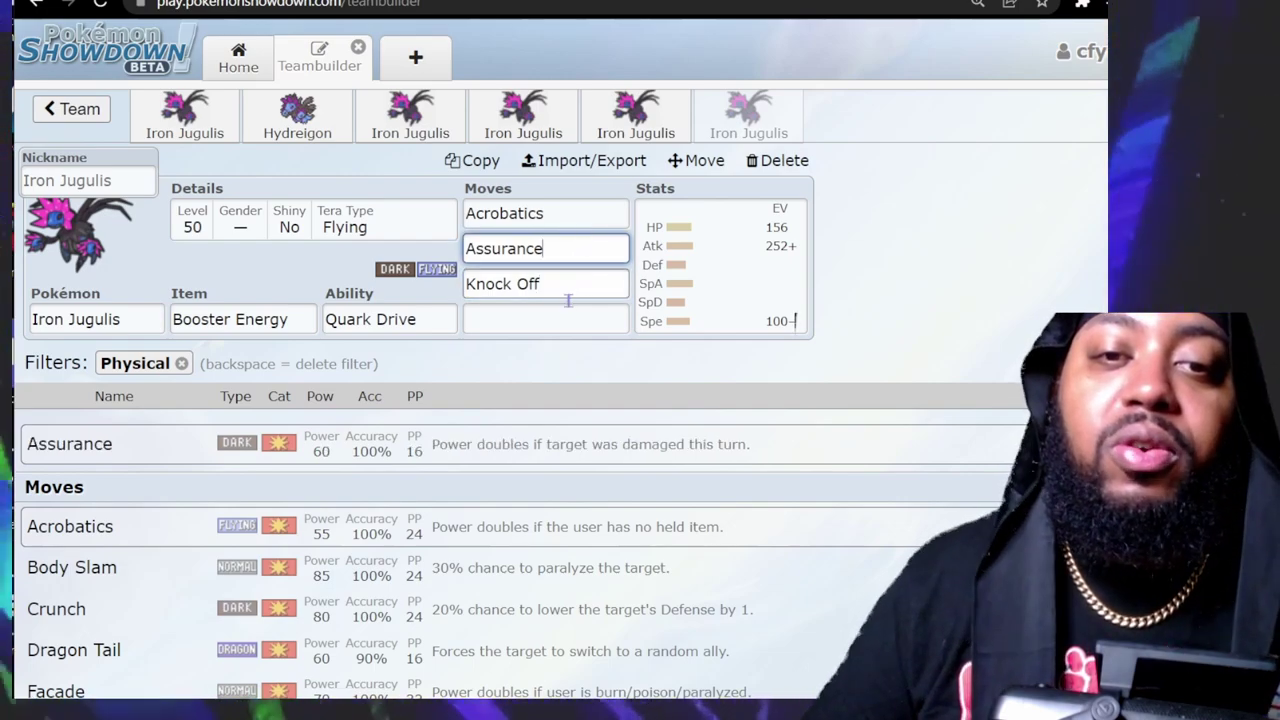
Set Protect as the fourth move to complete the moveset.
{"action": "left_click", "coordinate": [543, 321]}
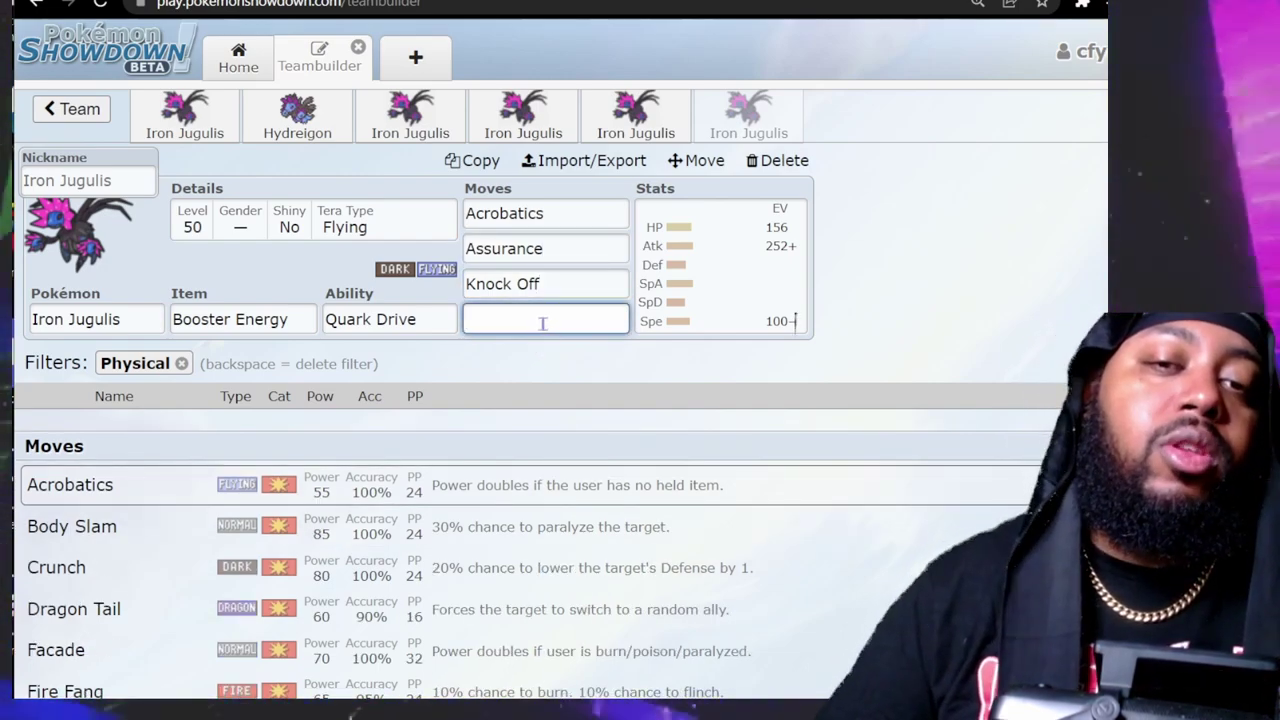
{"action": "type", "text": "protect"}
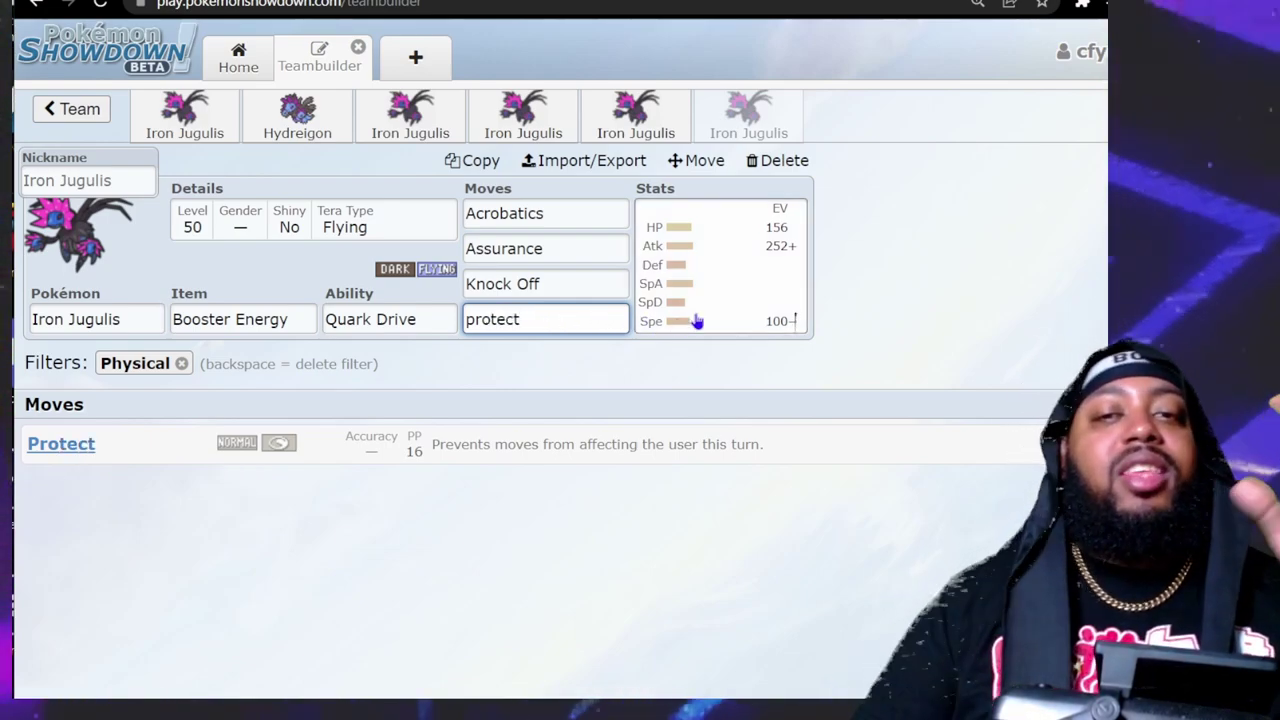
{"action": "left_click", "coordinate": [773, 281]}
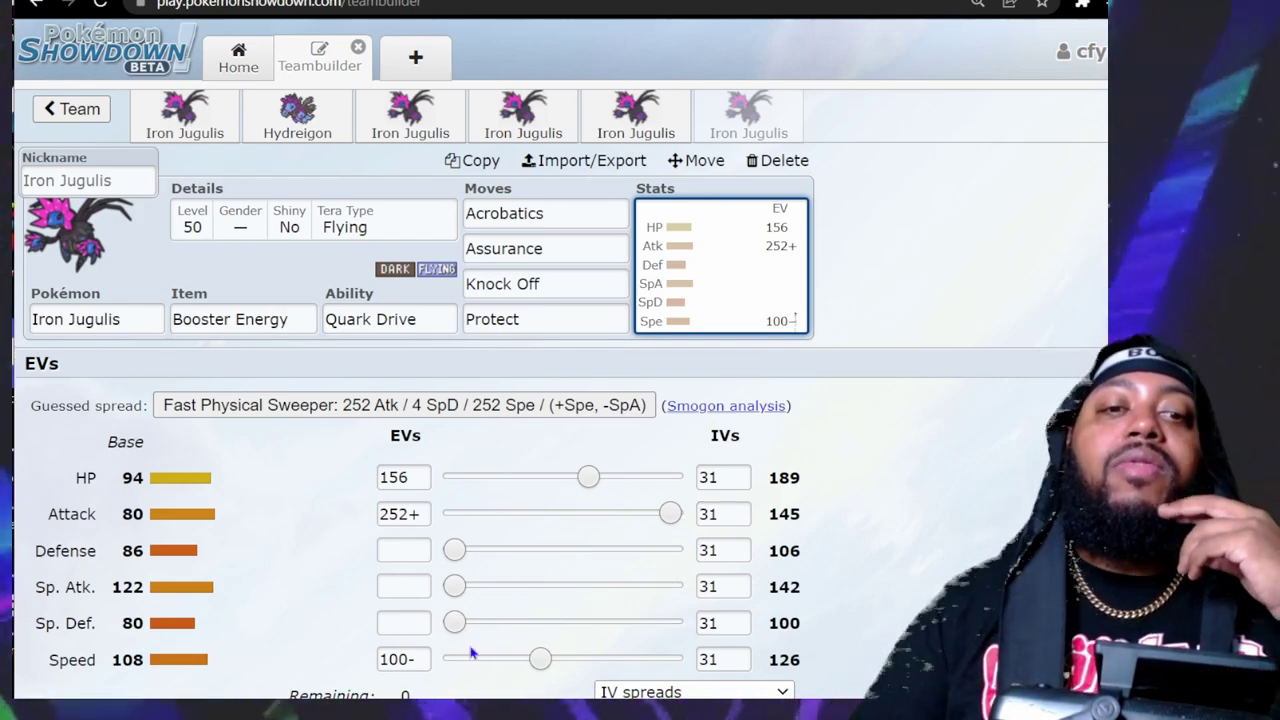
{"action": "left_click", "coordinate": [428, 658]}
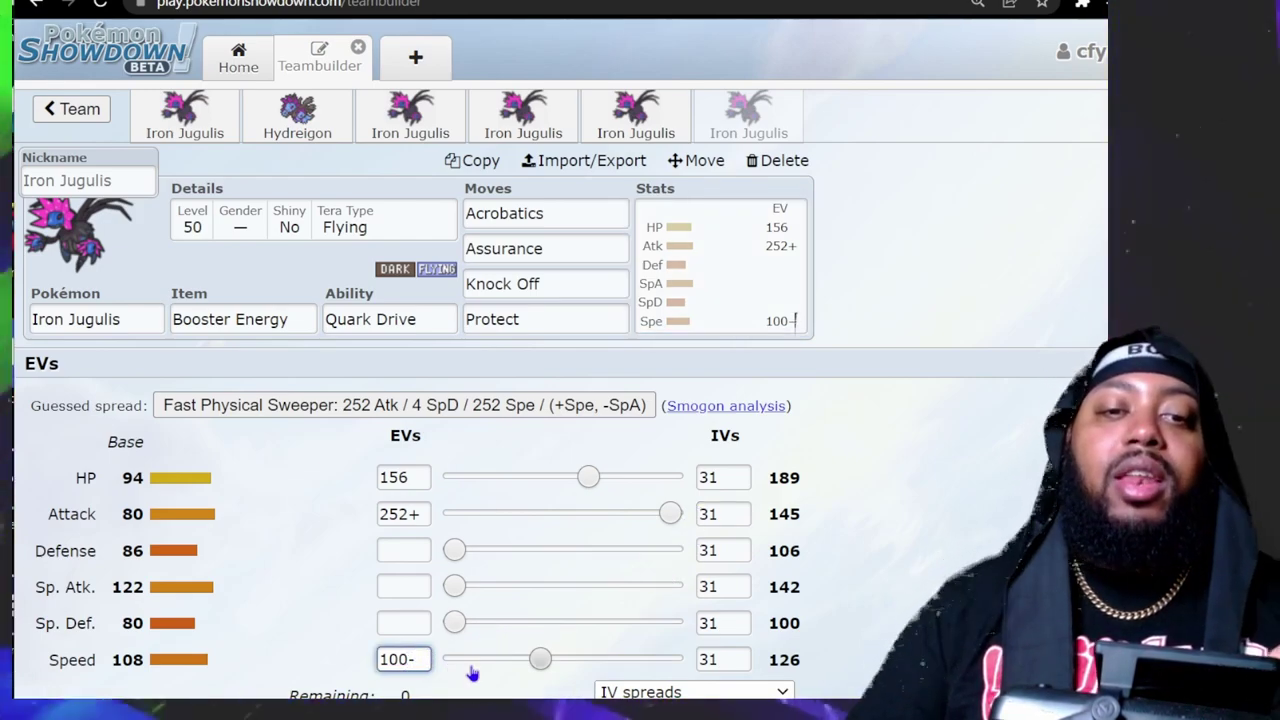